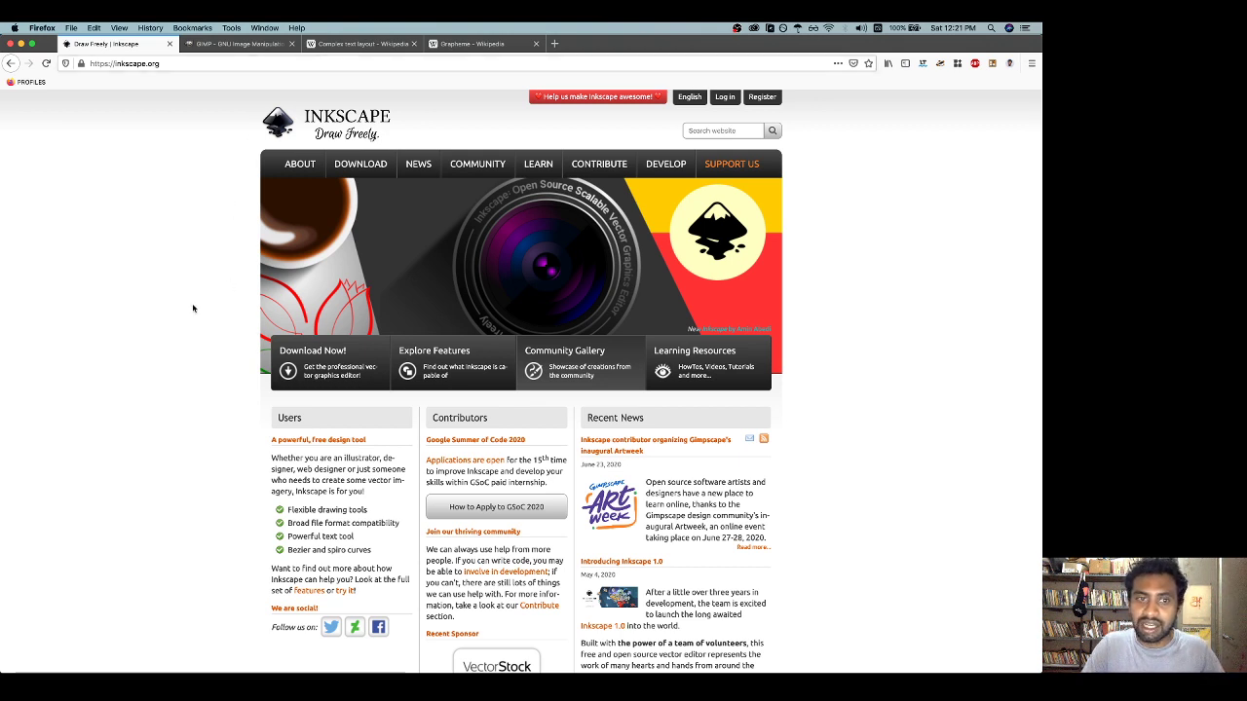
Switch to Inkscape, draw a red ellipse about 24 × 18 mm over the start of the Sinhala heading, and delete it
{"action": "scroll", "coordinate": [506, 316], "scroll_direction": "up", "scroll_amount": 1}
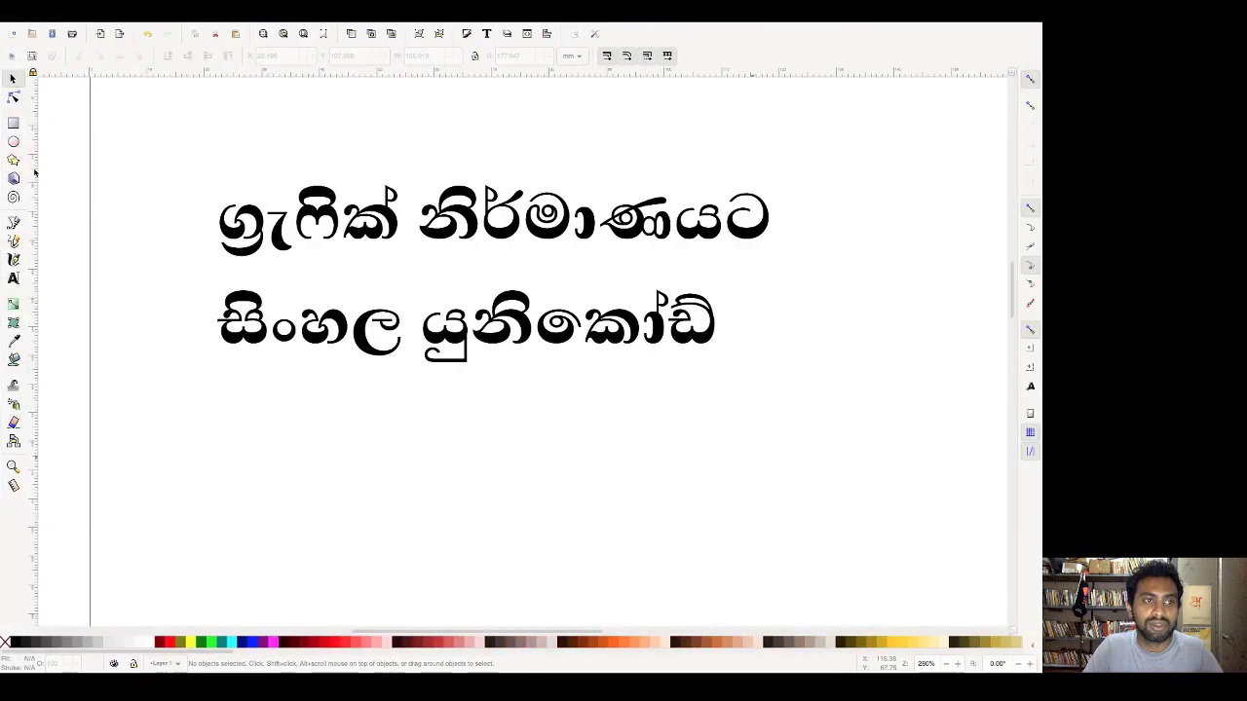
{"action": "left_click", "coordinate": [14, 141]}
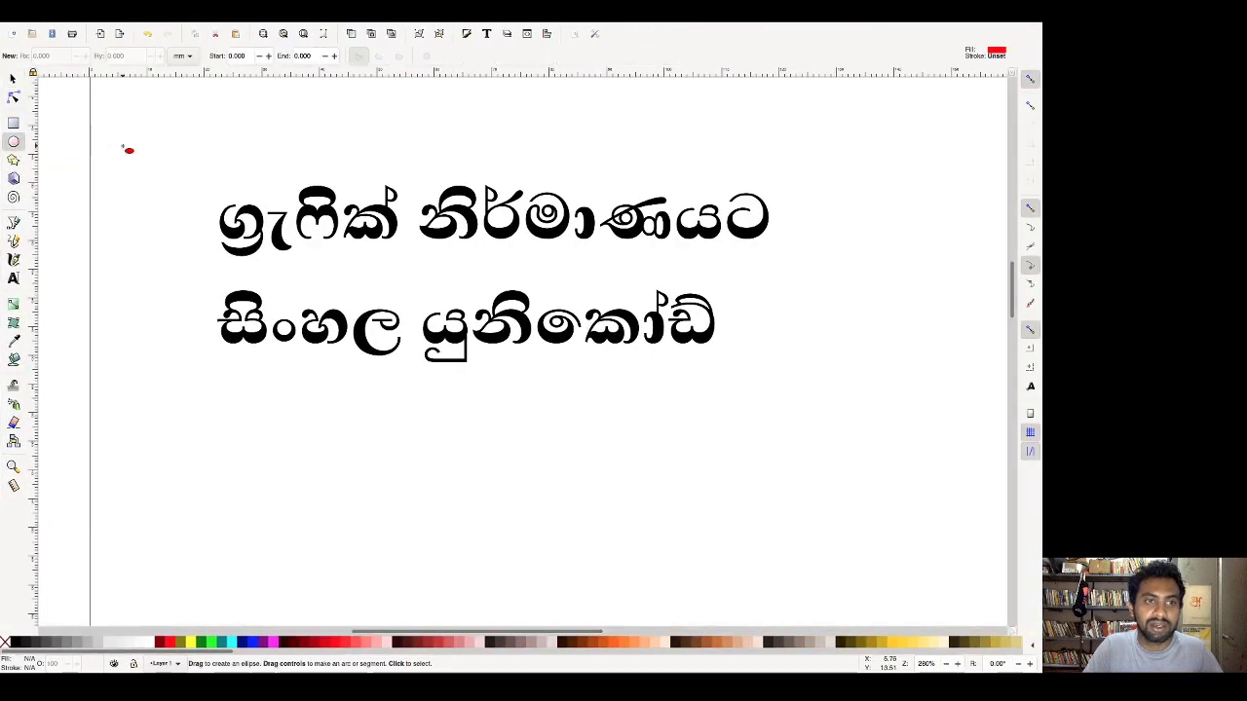
{"action": "left_click_drag", "start_coordinate": [127, 150], "coordinate": [163, 195]}
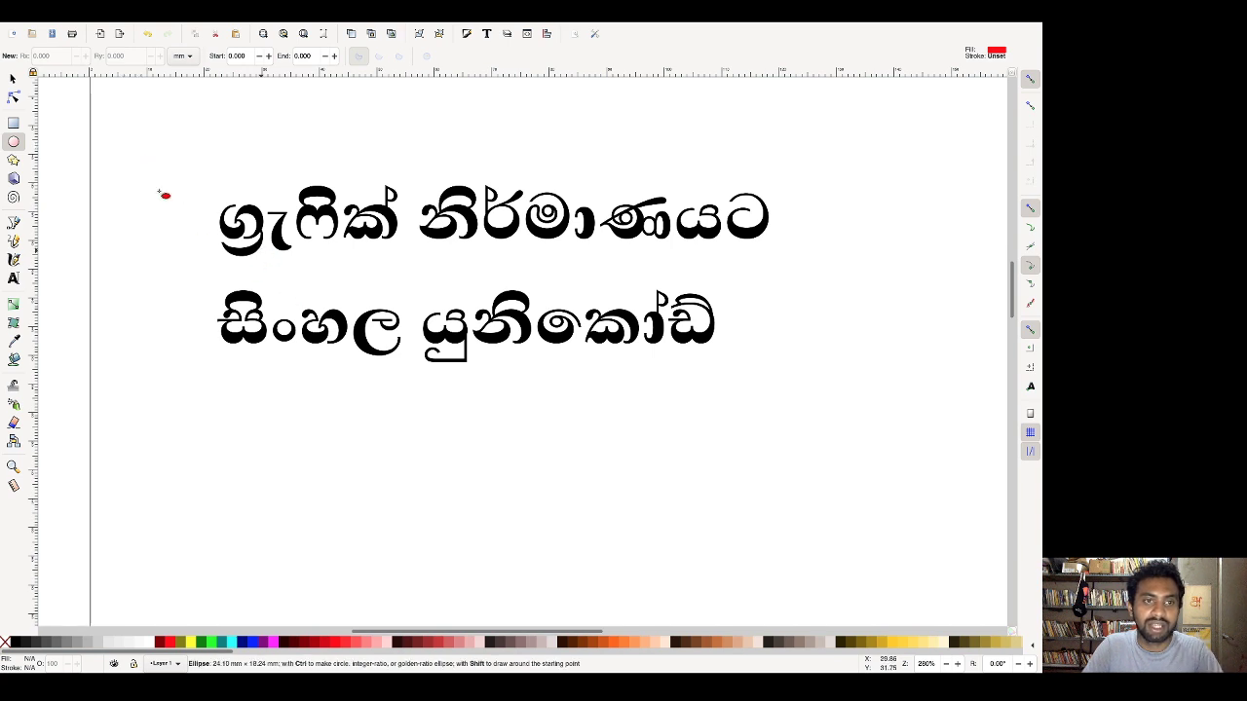
{"action": "left_click", "coordinate": [13, 78]}
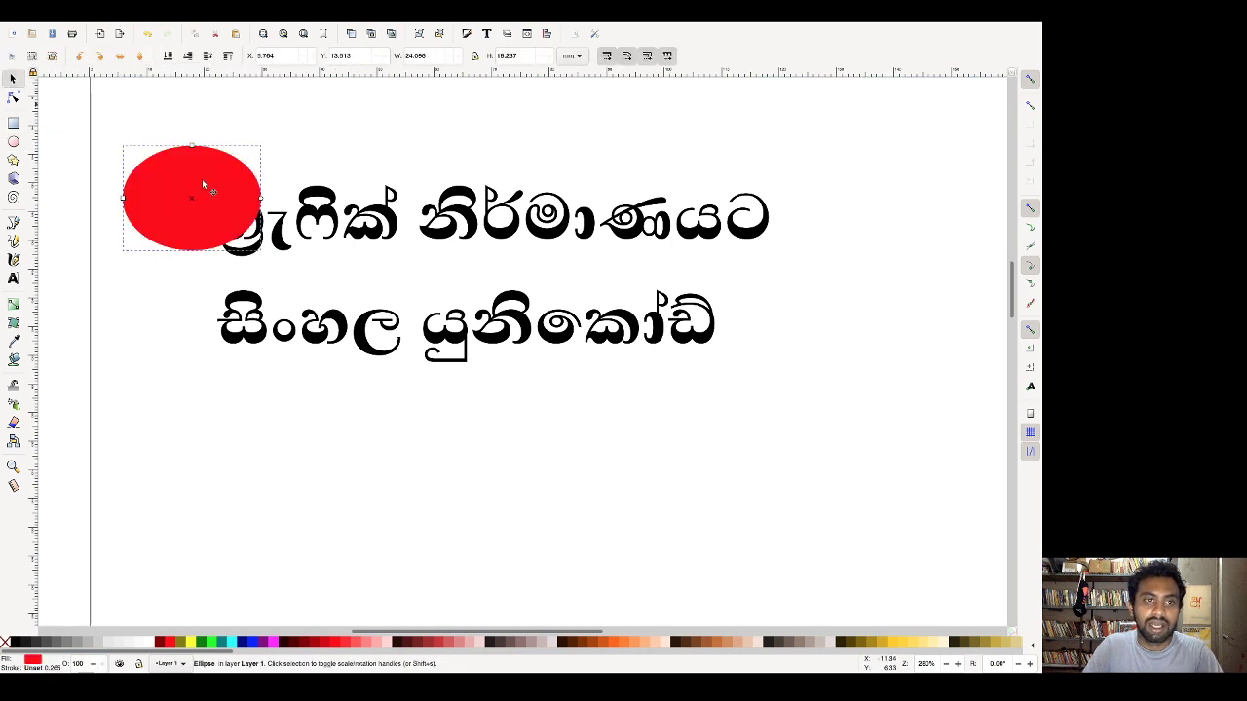
{"action": "key", "text": "Delete"}
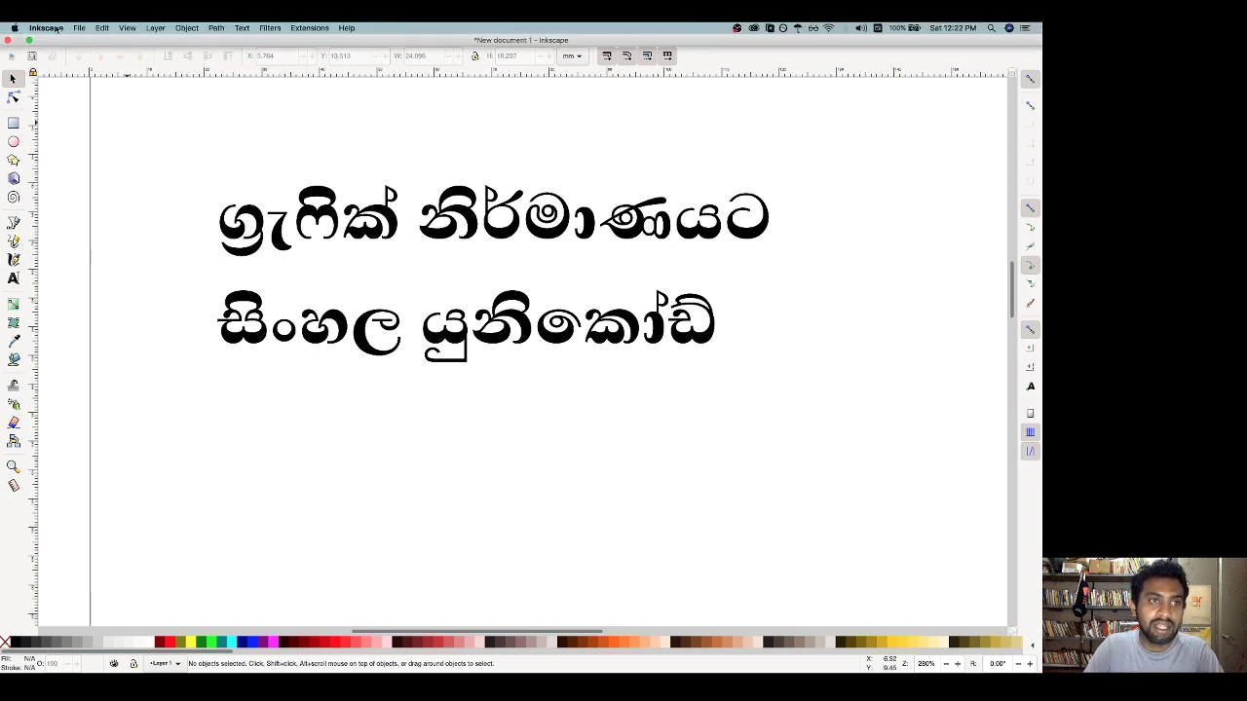
Check Inkscape's version information, close it, and view the download options on the Inkscape website in Firefox
{"action": "left_click", "coordinate": [56, 27]}
{"action": "left_click", "coordinate": [56, 43]}
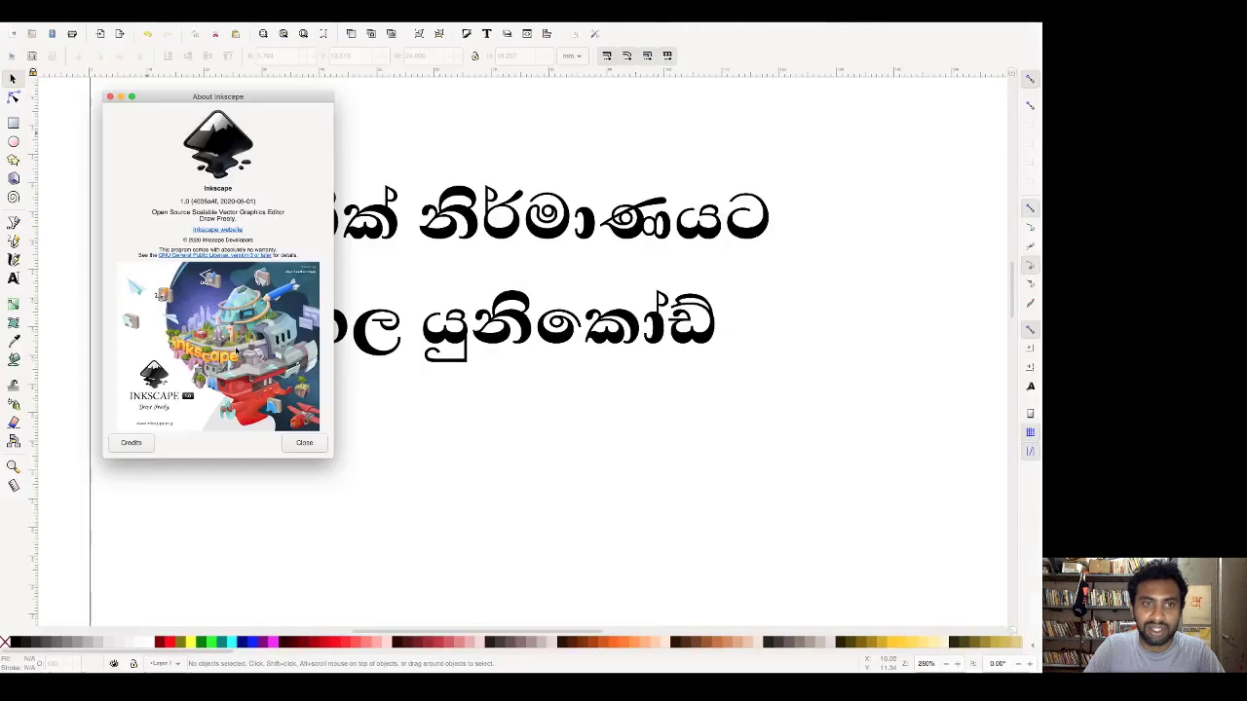
{"action": "left_click", "coordinate": [110, 98]}
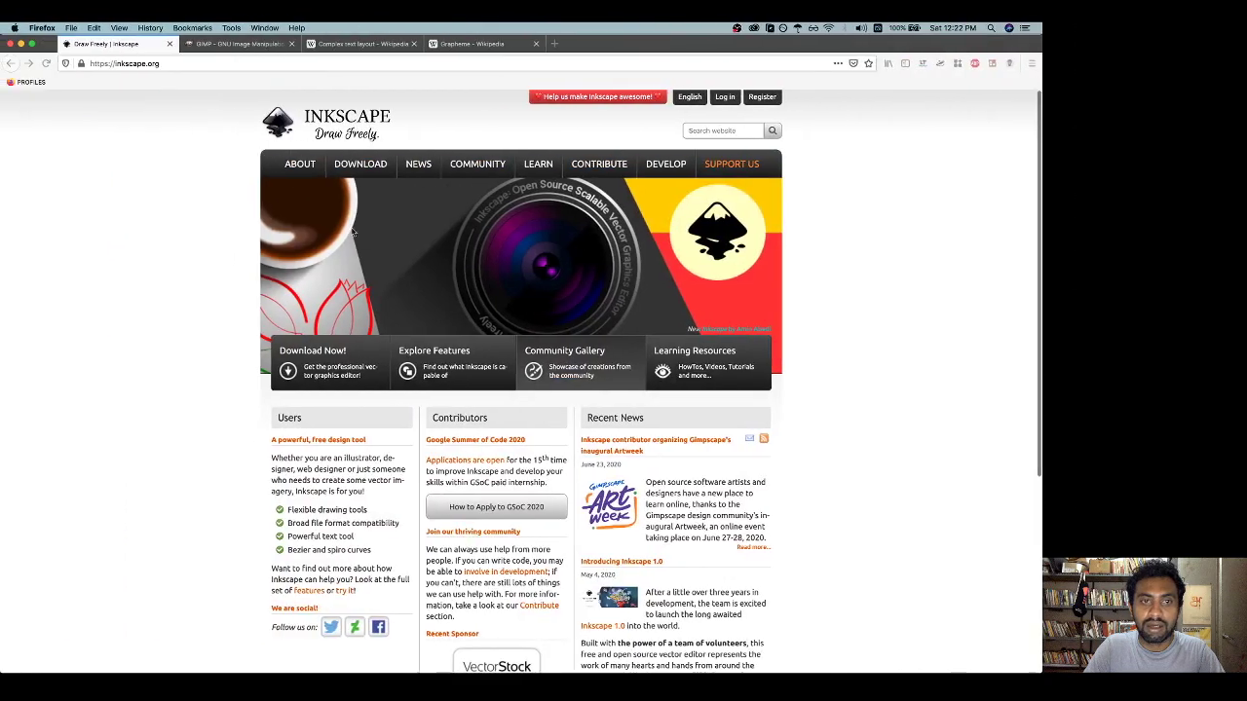
{"action": "mouse_move", "coordinate": [357, 171]}
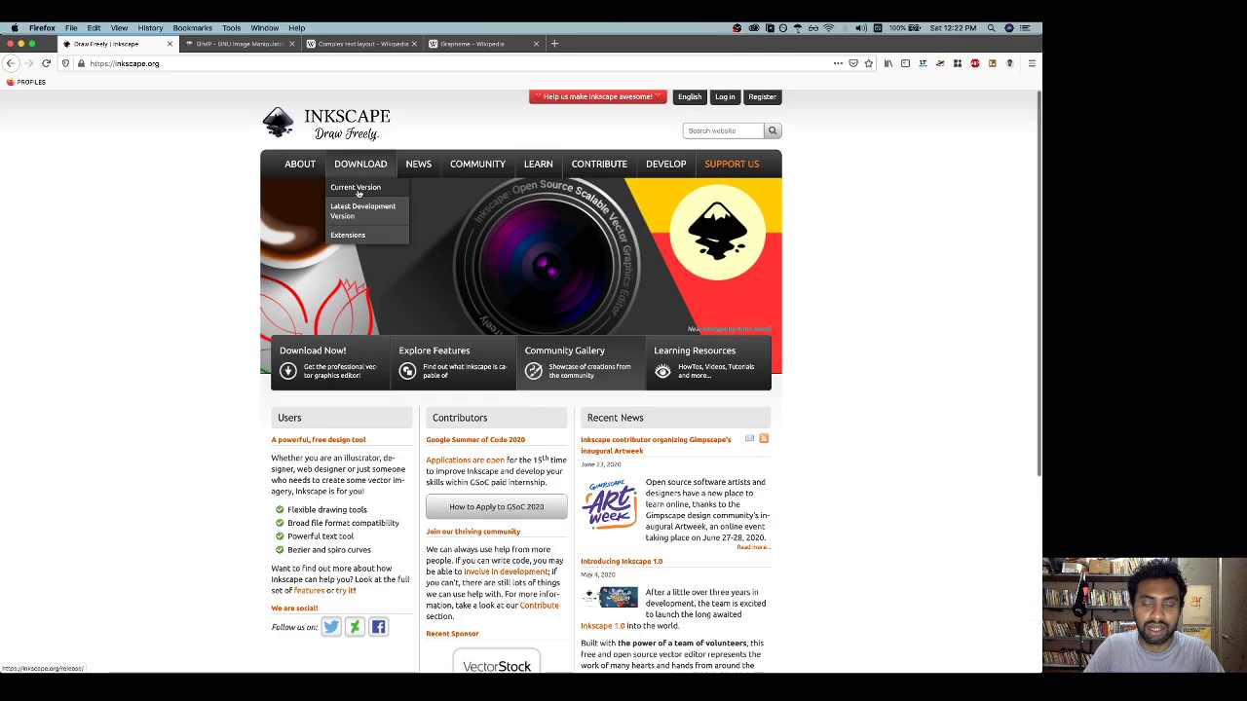
Return to Inkscape and insert "මි" as a separate word after "සිංහල" in the fourth line of the body paragraph
{"action": "key", "text": "ctrl+Left"}
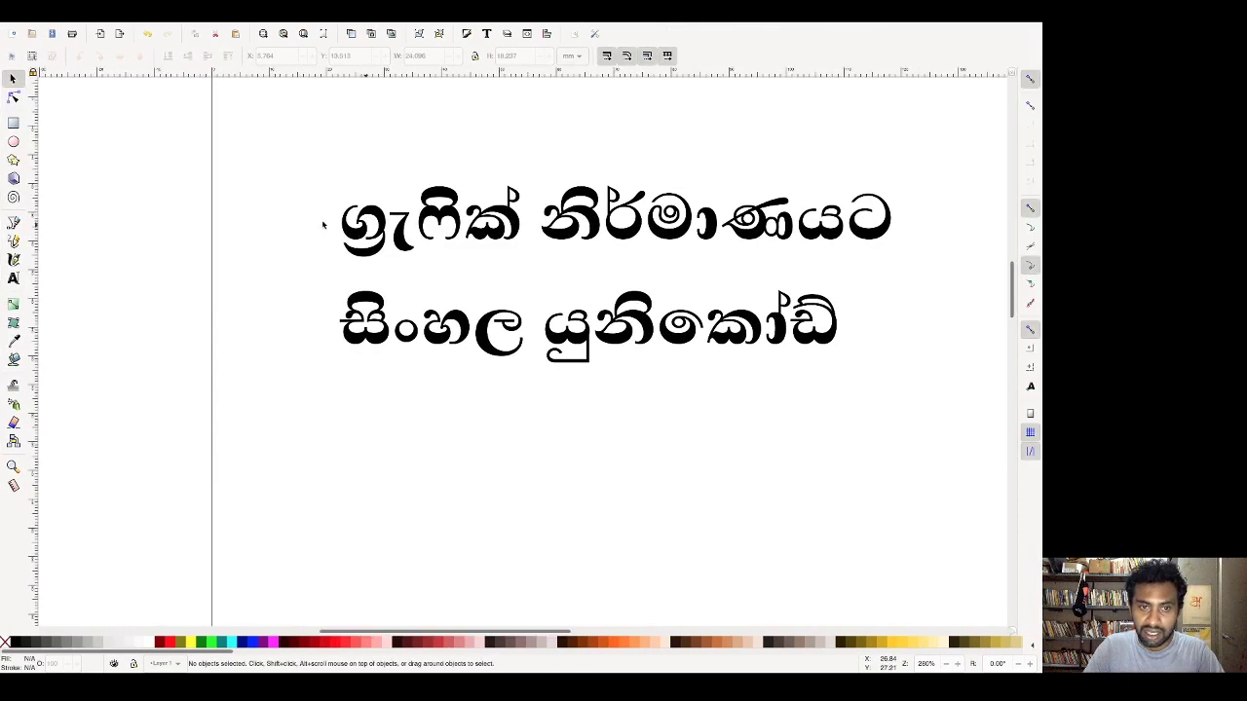
{"action": "scroll", "coordinate": [322, 225], "scroll_direction": "right", "scroll_amount": 2}
{"action": "key", "text": "minus"}
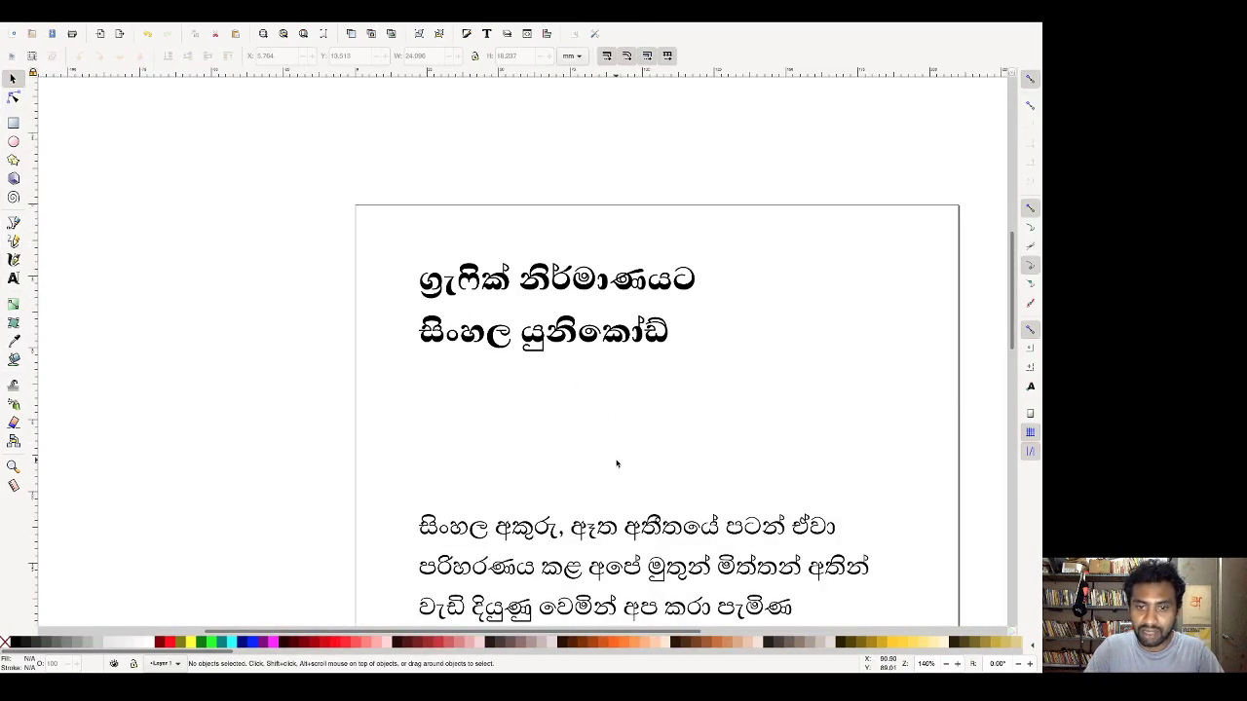
{"action": "scroll", "coordinate": [617, 464], "scroll_direction": "down", "scroll_amount": 2}
{"action": "scroll", "coordinate": [617, 464], "scroll_direction": "right", "scroll_amount": 1}
{"action": "scroll", "coordinate": [617, 463], "scroll_direction": "down", "scroll_amount": 4}
{"action": "scroll", "coordinate": [617, 464], "scroll_direction": "right", "scroll_amount": 1}
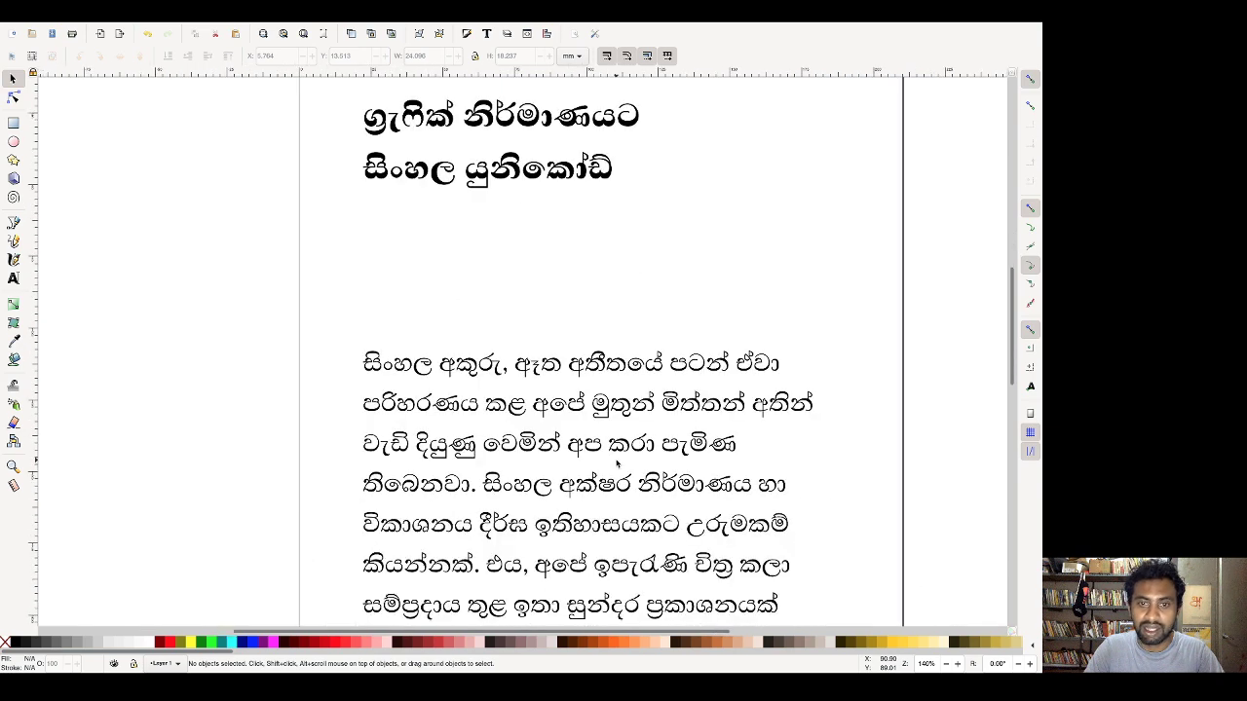
{"action": "scroll", "coordinate": [617, 463], "scroll_direction": "down", "scroll_amount": 4}
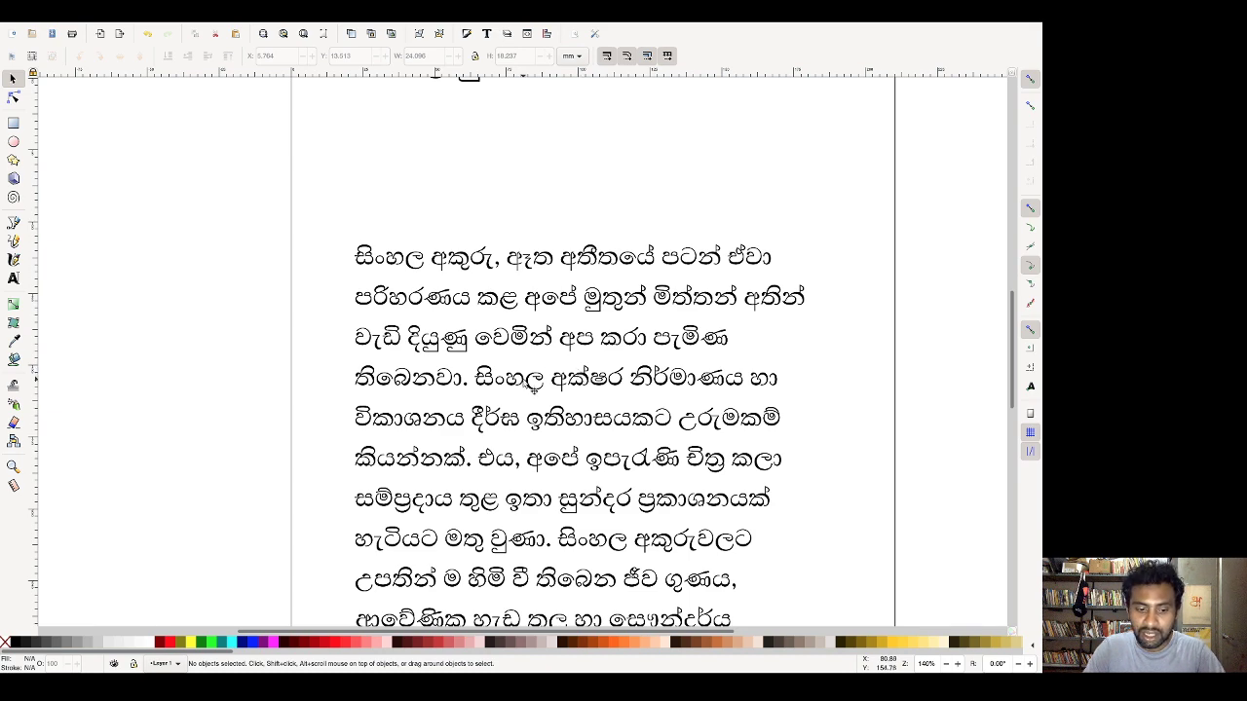
{"action": "mouse_move", "coordinate": [877, 30]}
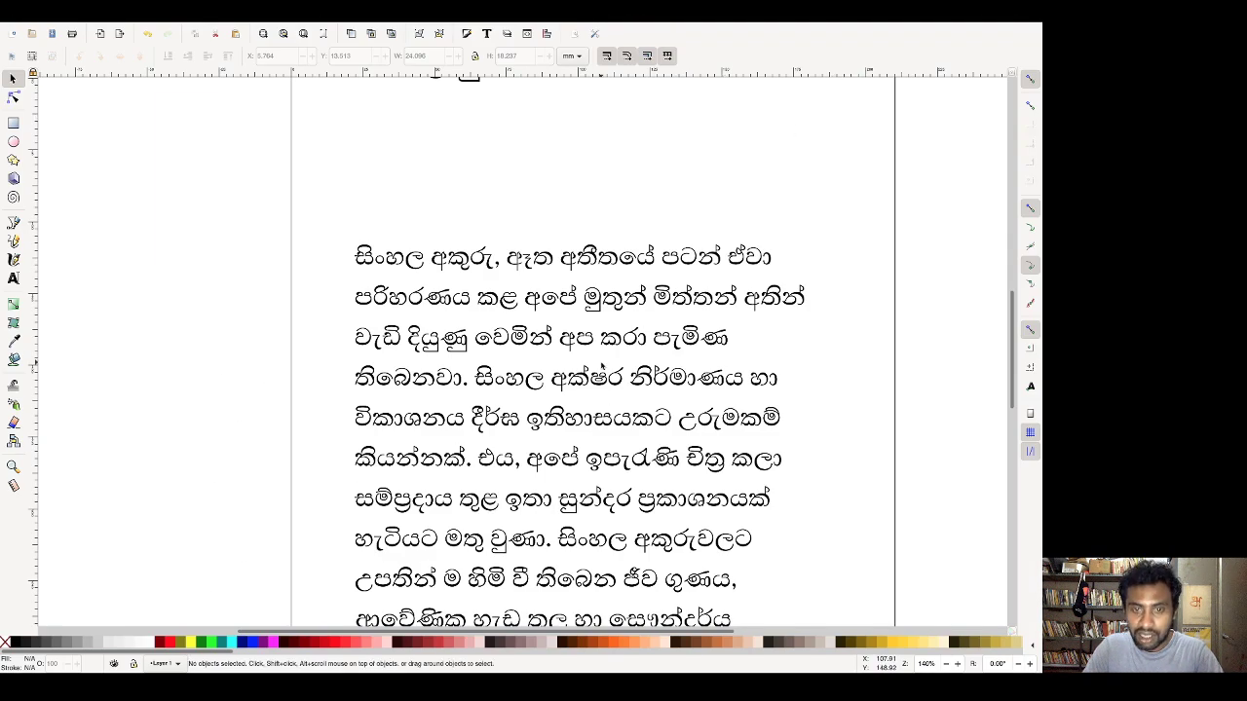
{"action": "left_click", "coordinate": [551, 386]}
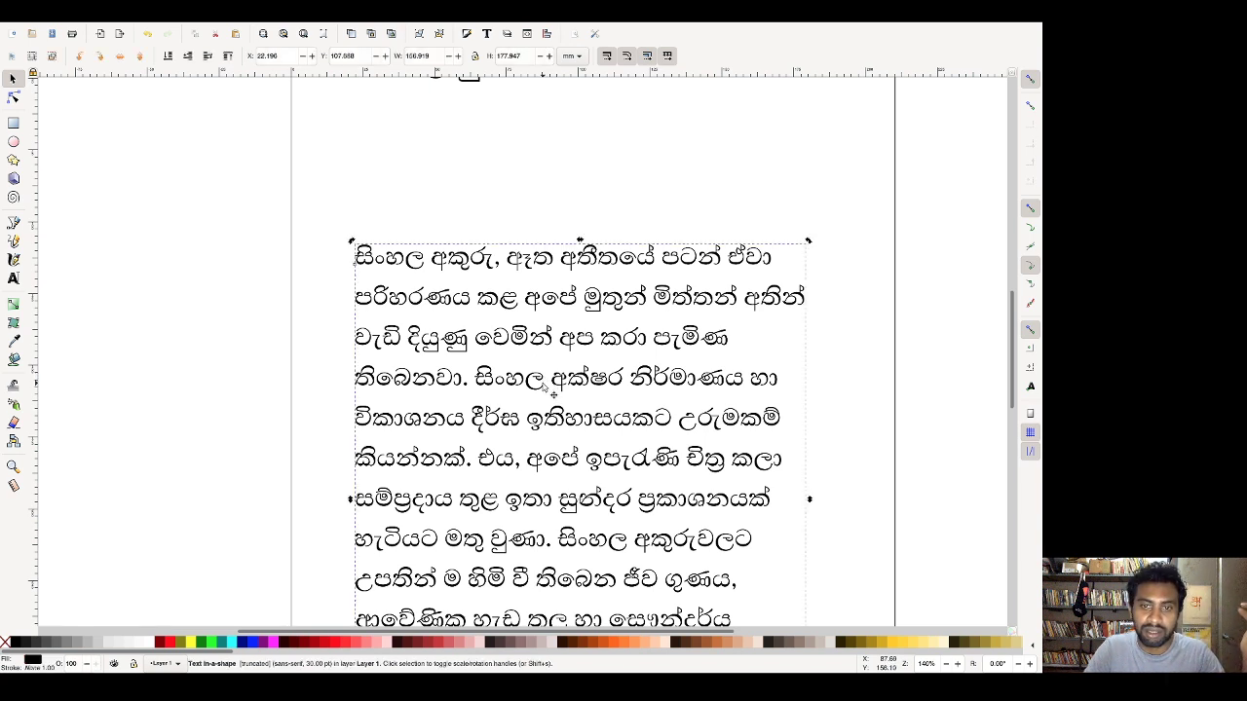
{"action": "double_click", "coordinate": [547, 385]}
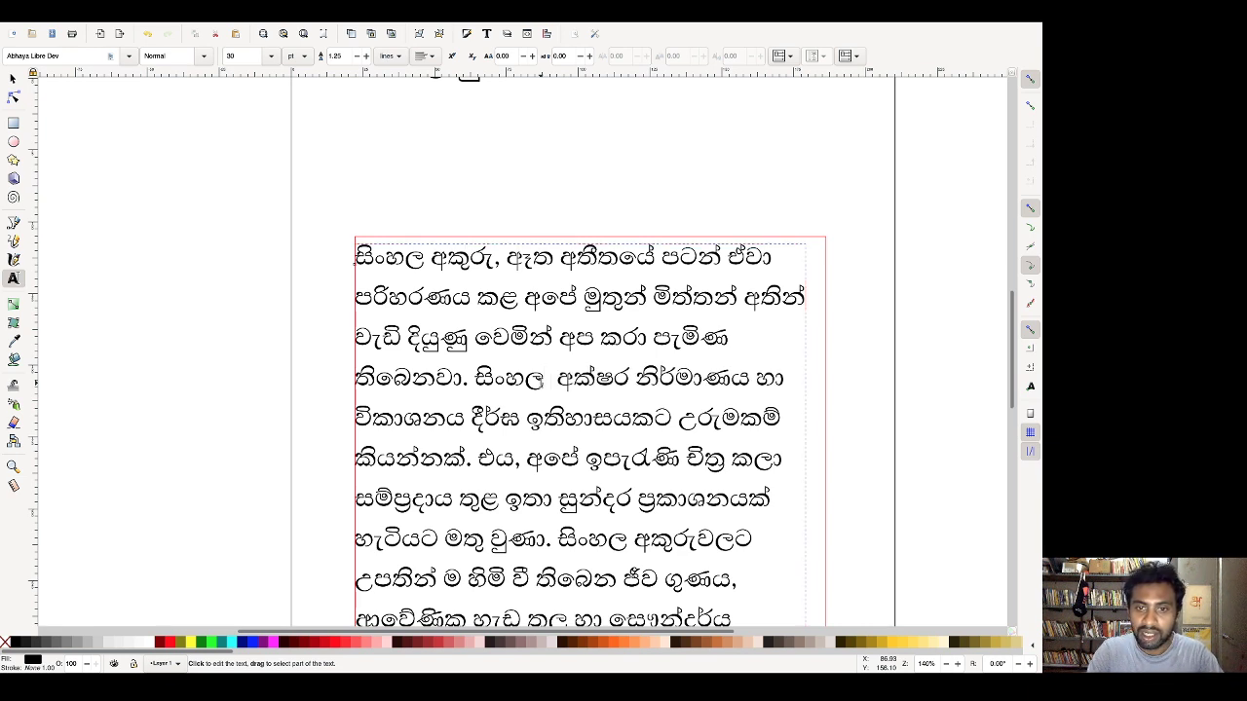
{"action": "type", "text": "මි"}
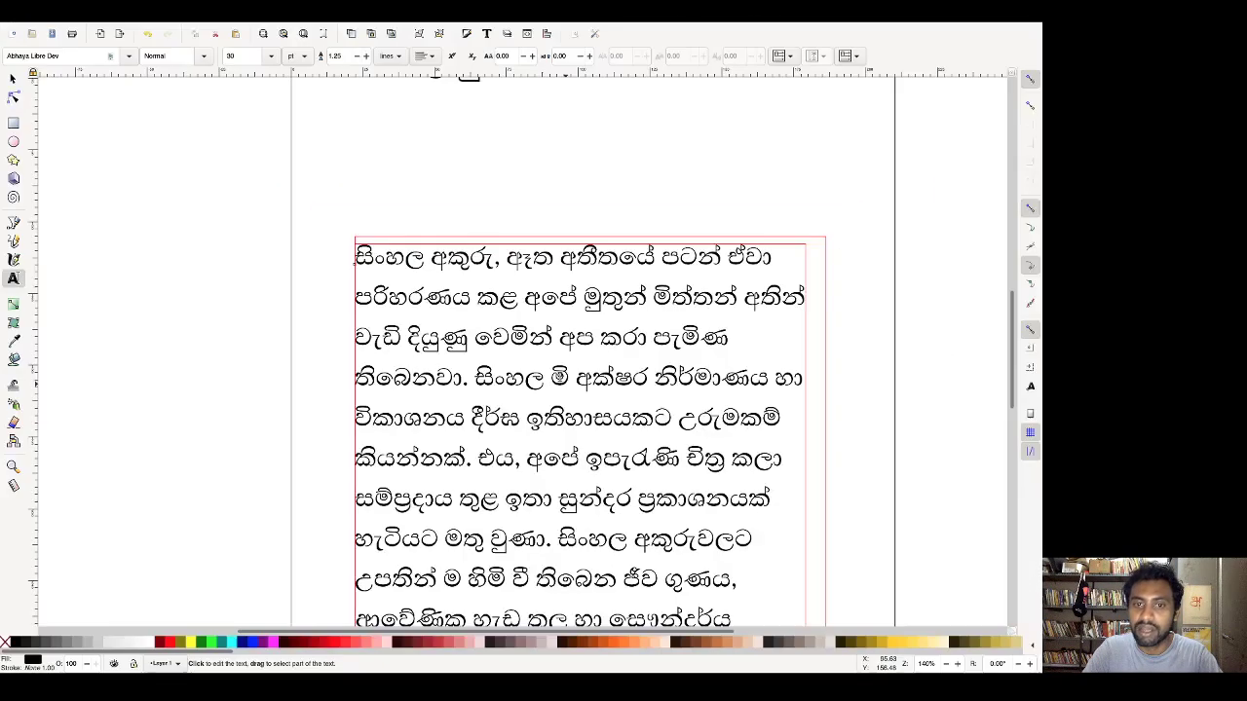
Switch to Illustrator and insert "මි" as a separate word after "අක්ෂර" in the third line of the Sinhala paragraph
{"action": "key", "text": "super+Tab"}
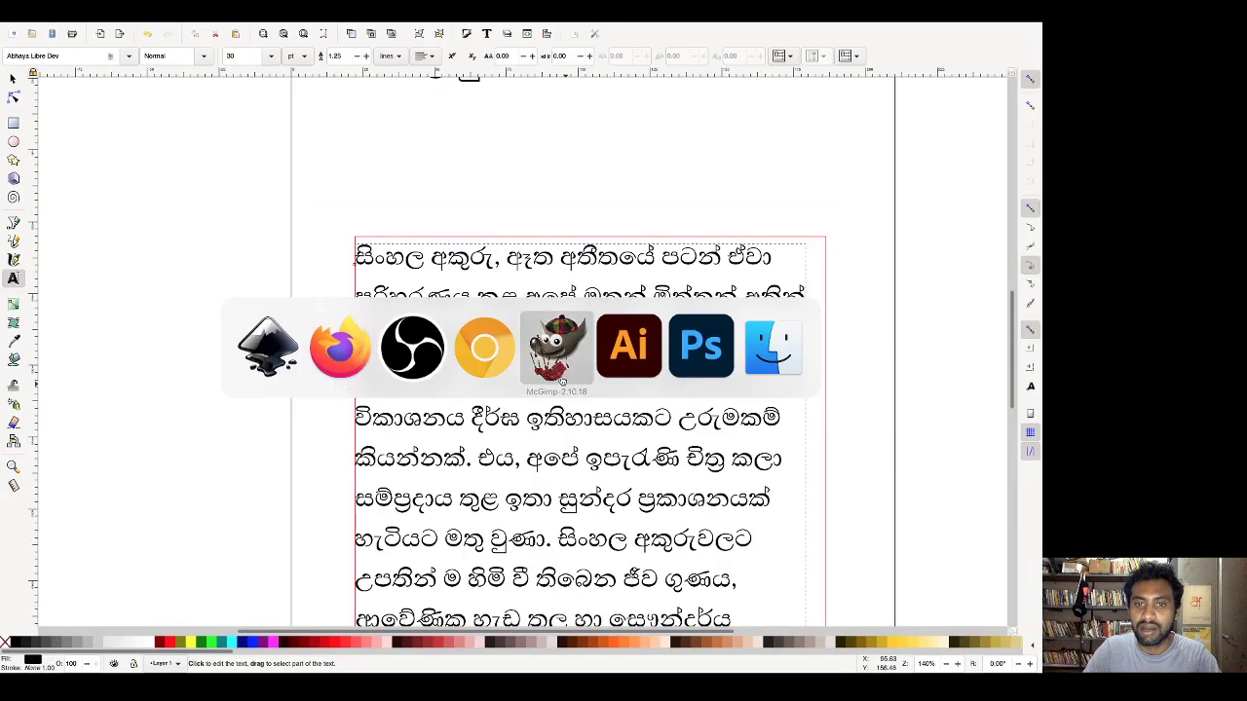
{"action": "left_click", "coordinate": [612, 362]}
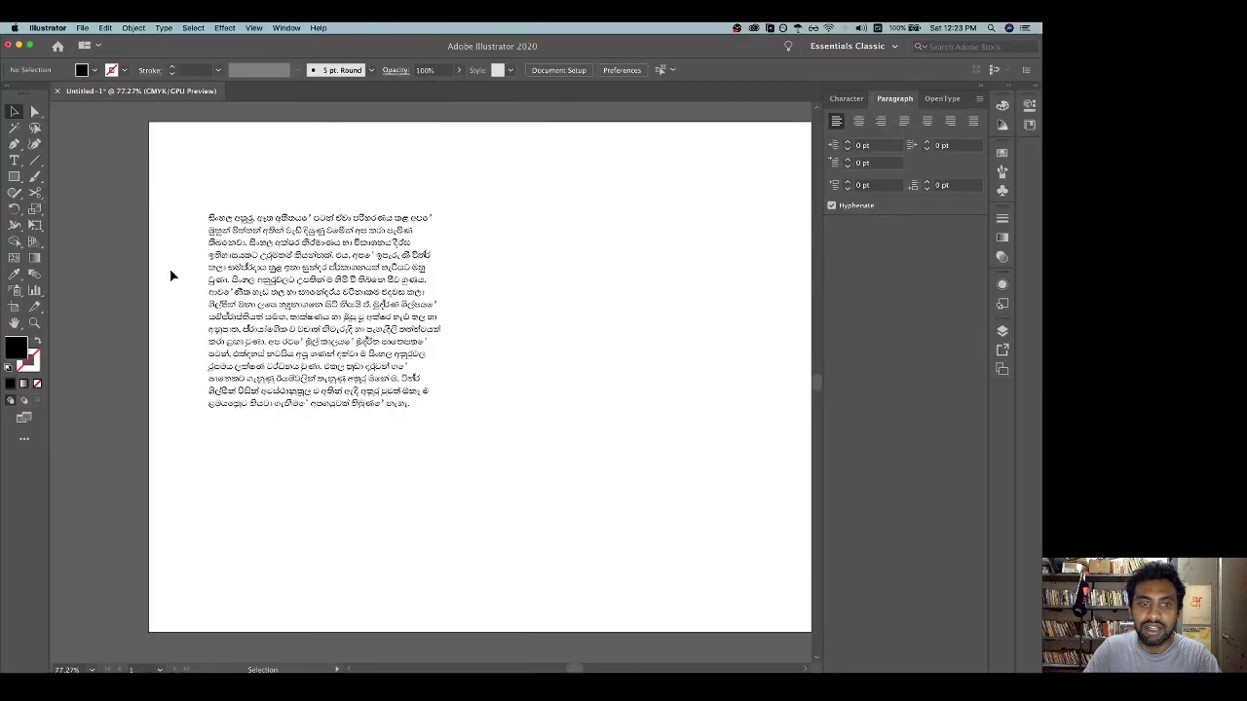
{"action": "scroll", "coordinate": [261, 243], "scroll_direction": "up", "scroll_amount": 3}
{"action": "scroll", "coordinate": [261, 244], "scroll_direction": "up", "scroll_amount": 3}
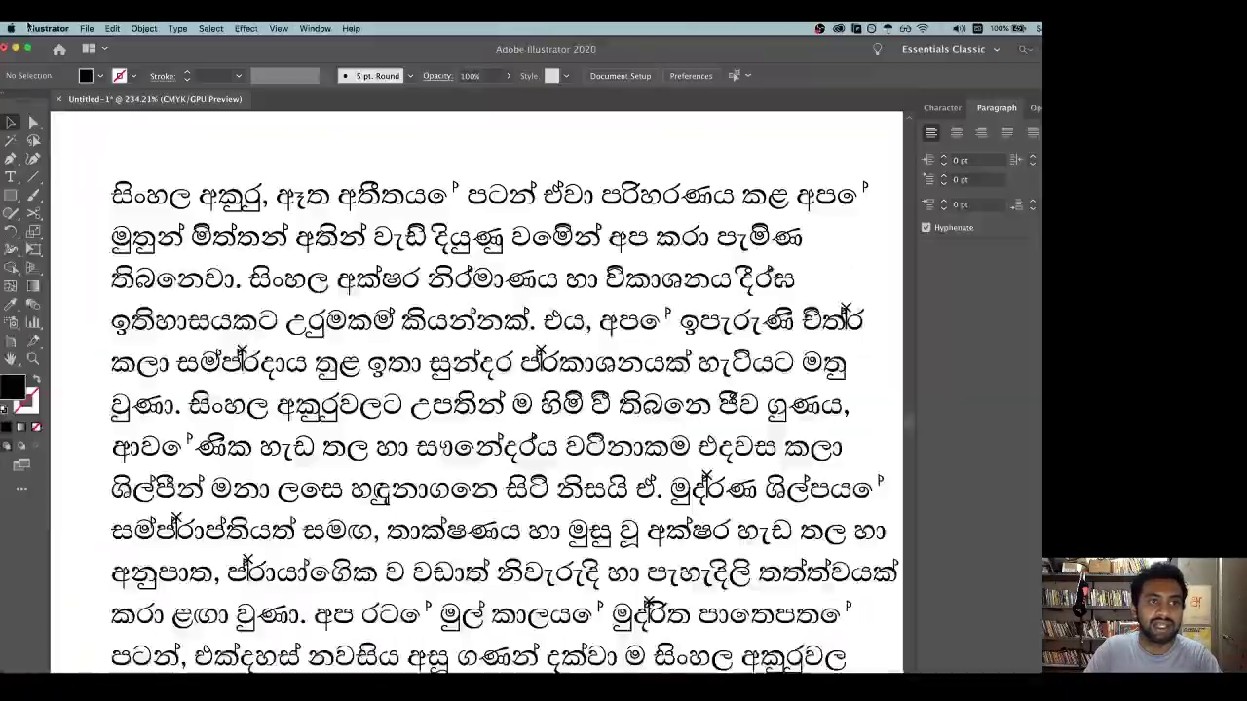
{"action": "left_click", "coordinate": [431, 433]}
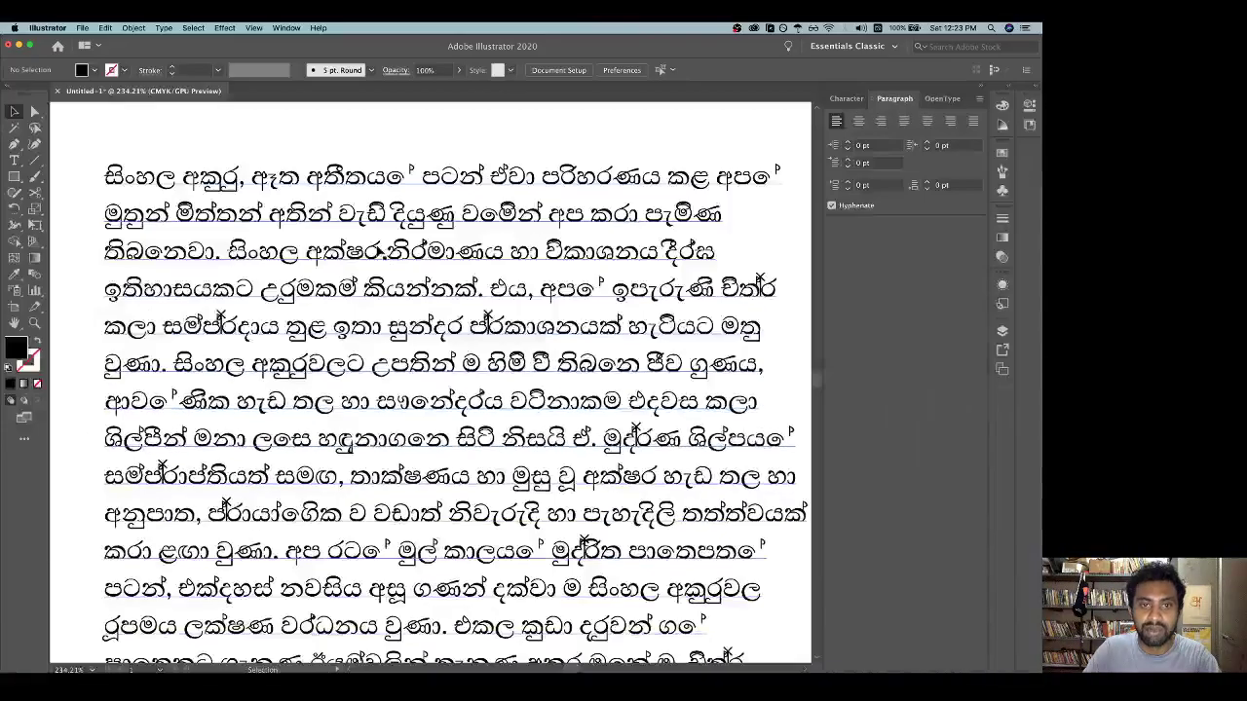
{"action": "double_click", "coordinate": [383, 256]}
{"action": "type", "text": "ම්"}
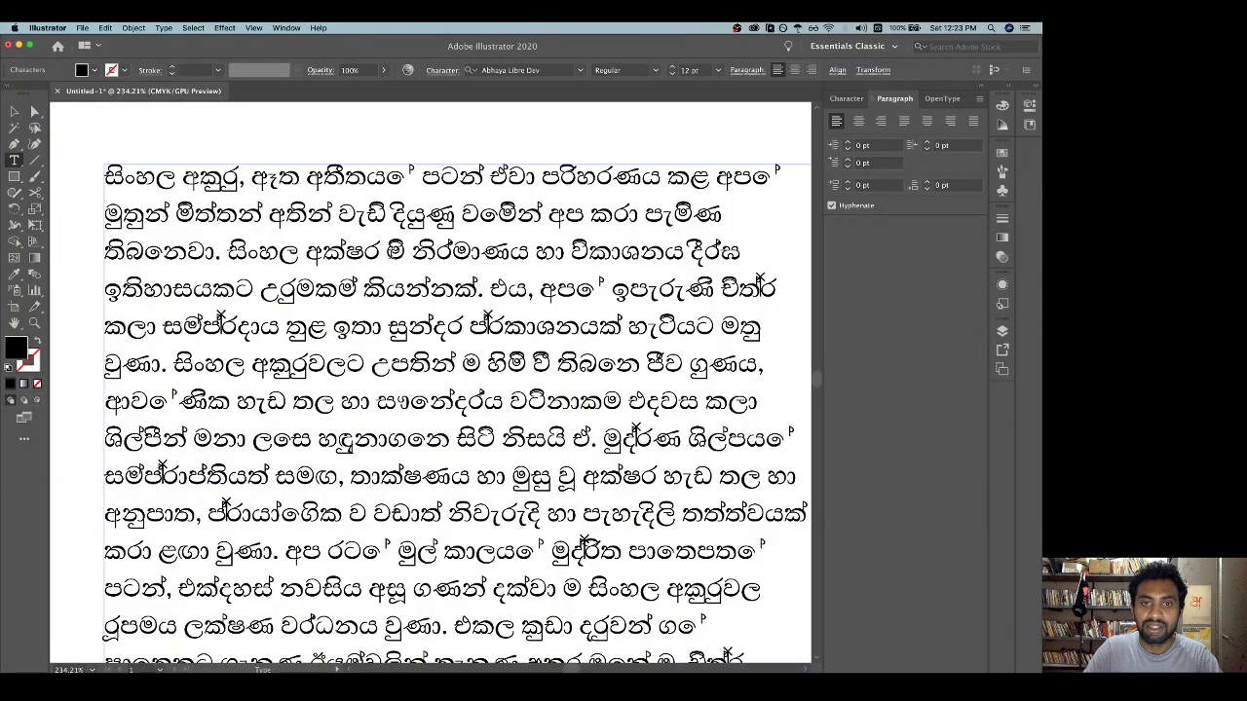
Return to Inkscape to view its Sinhala text, and switch to GIMP to examine the same paragraph there
{"action": "key", "text": "super+Tab"}
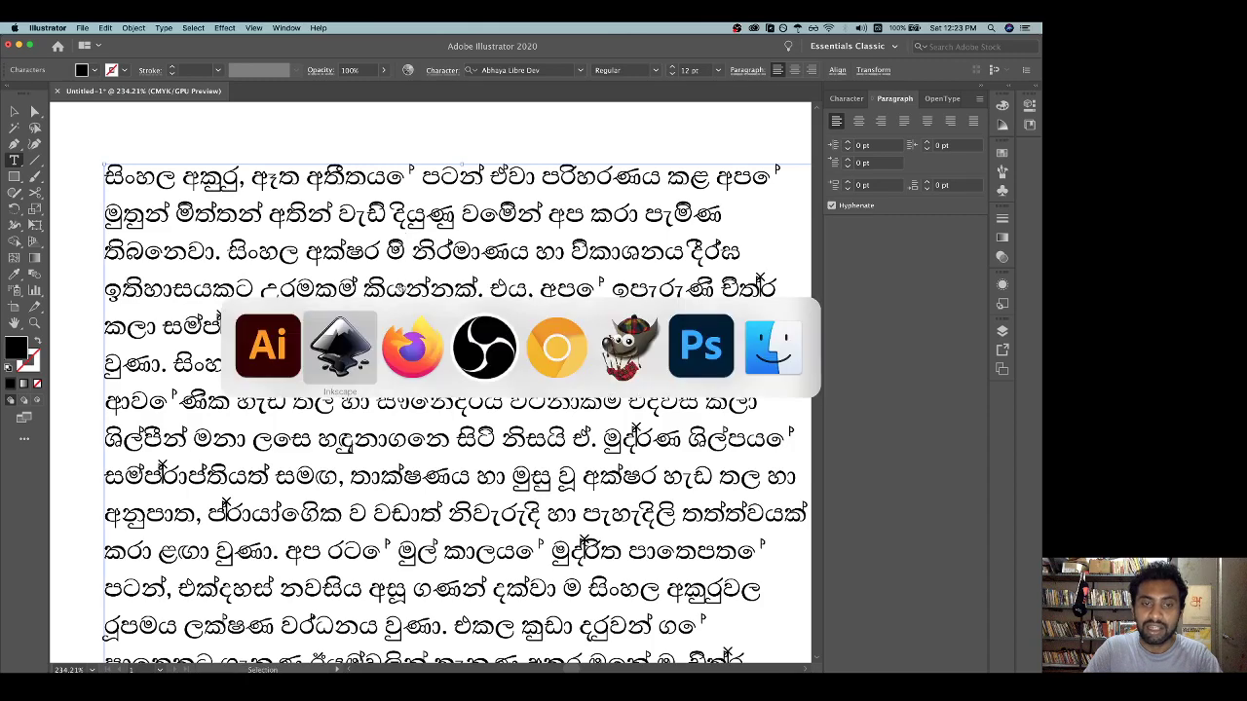
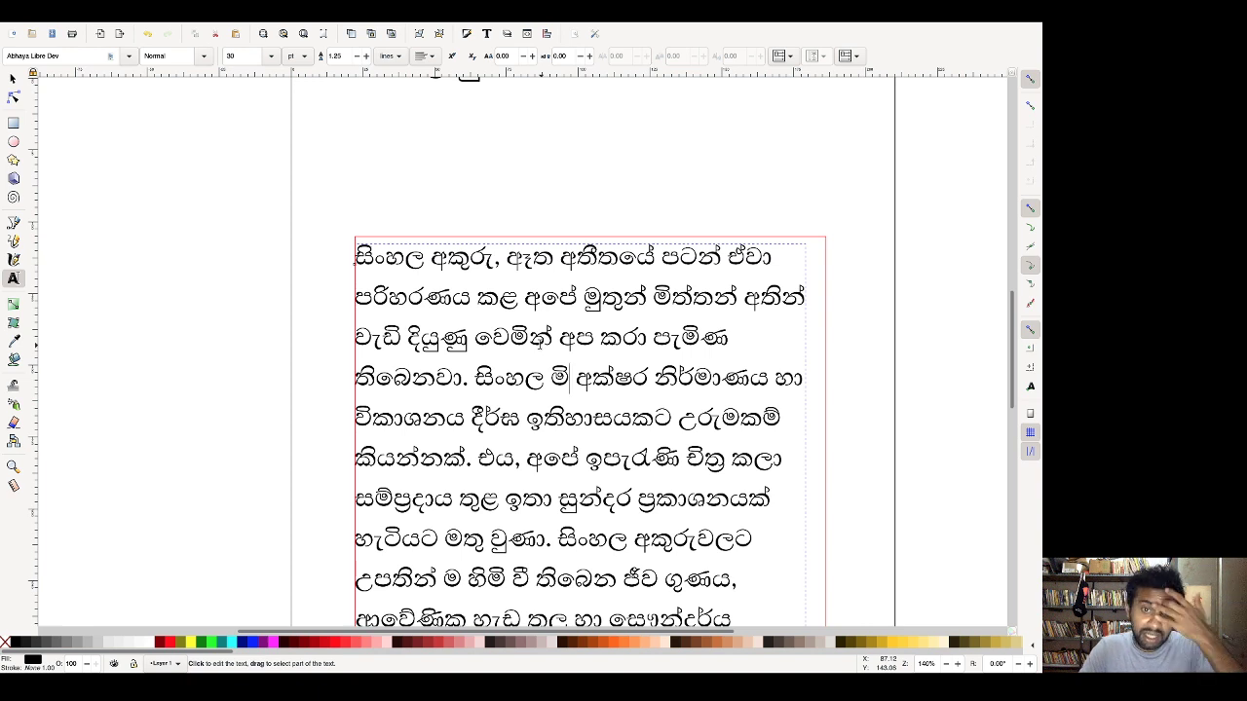
{"action": "key", "text": "super+Tab"}
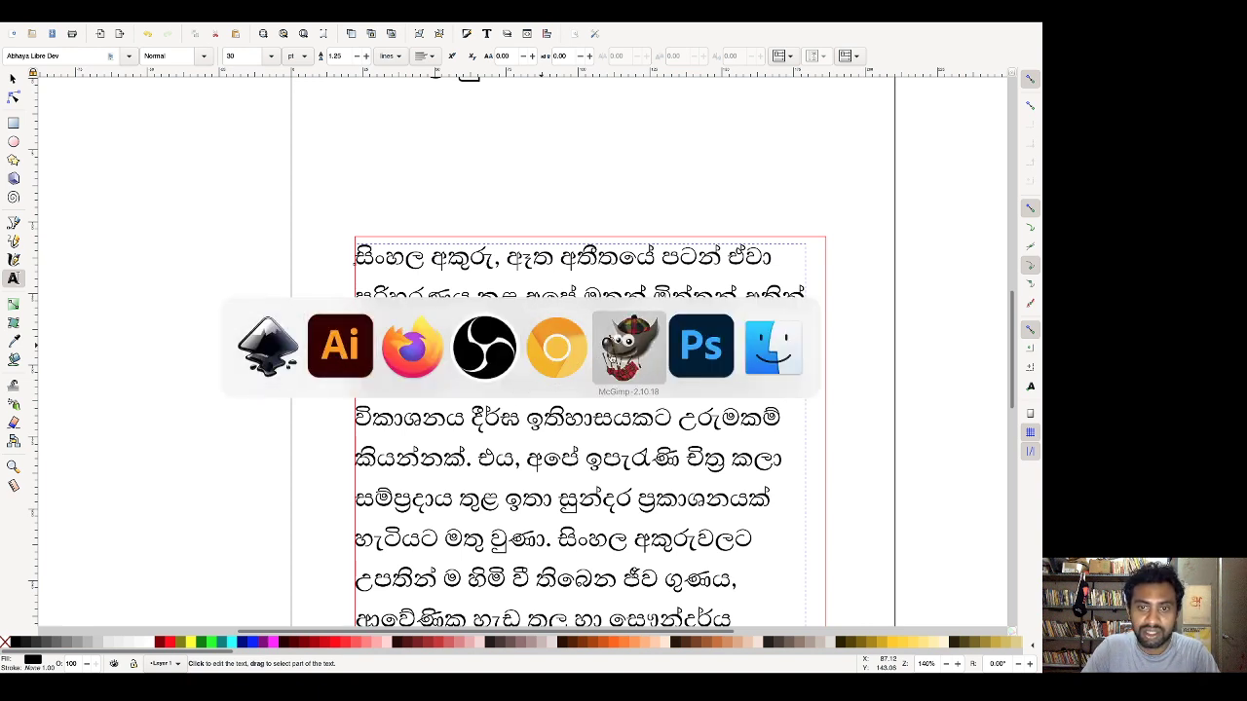
{"action": "left_click", "coordinate": [617, 357]}
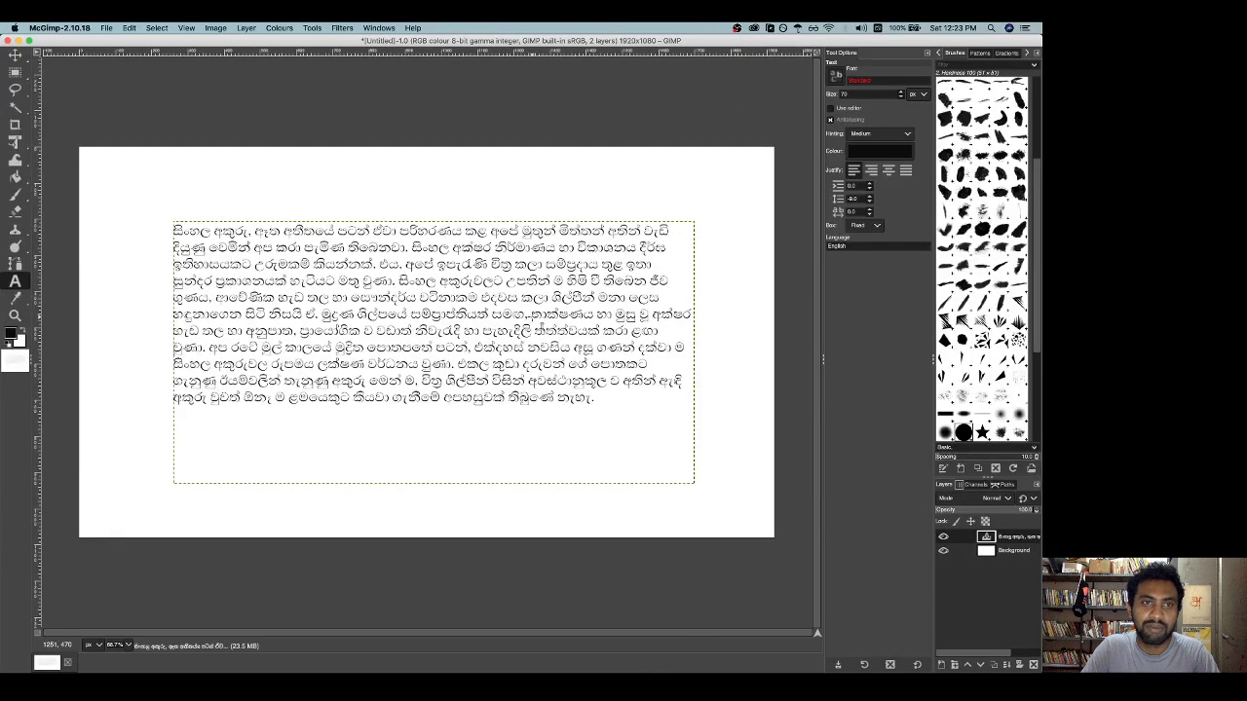
Switch to Firefox and look through the GIMP website's home page from the introduction to the feature sections
{"action": "key", "text": "super+Tab"}
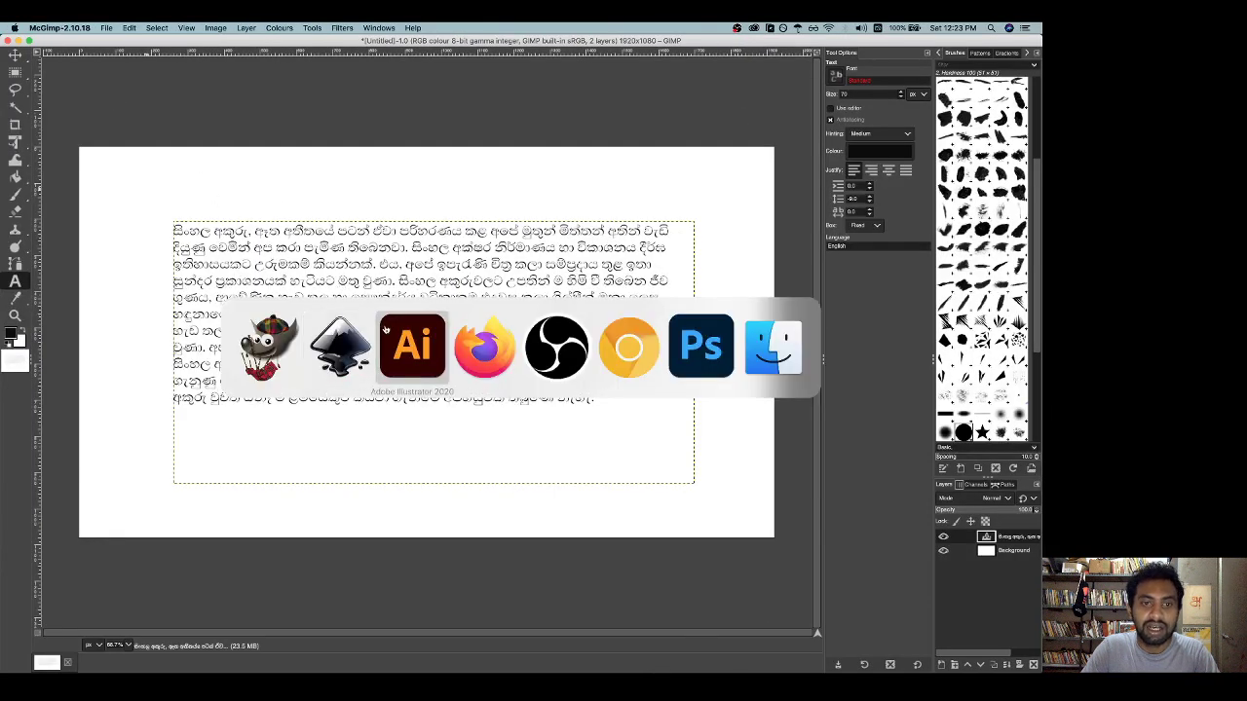
{"action": "left_click", "coordinate": [484, 347]}
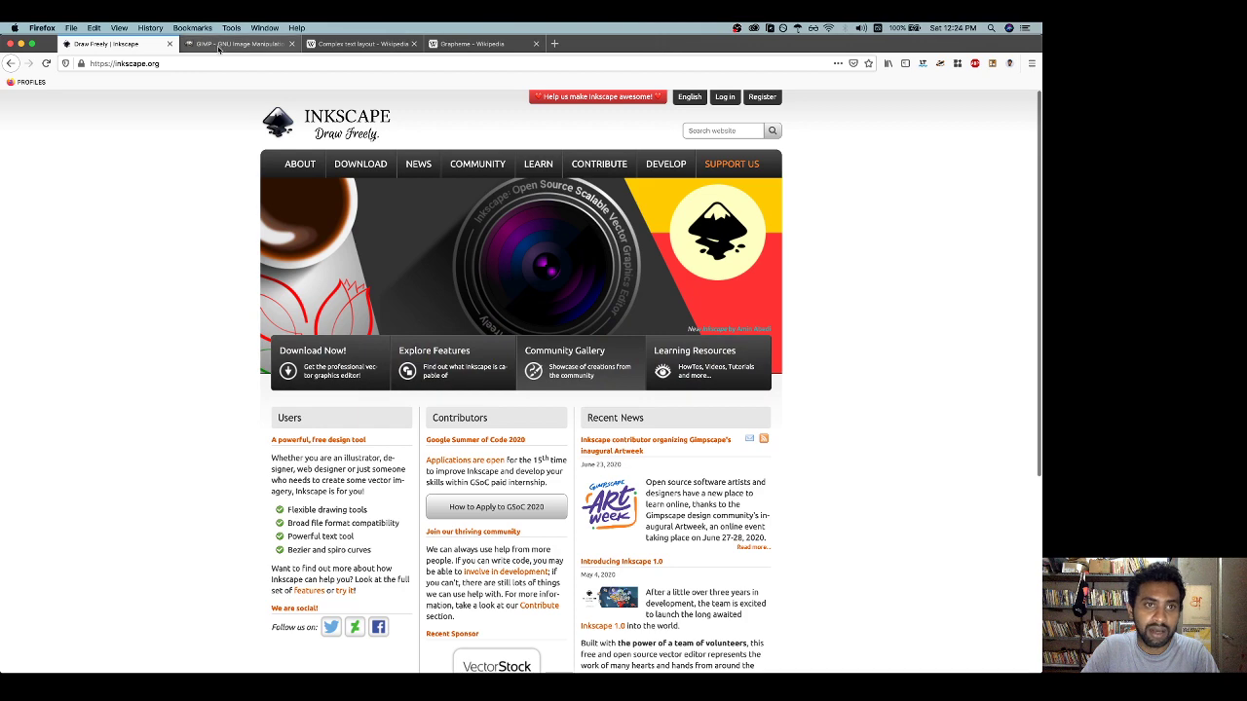
{"action": "left_click", "coordinate": [220, 46]}
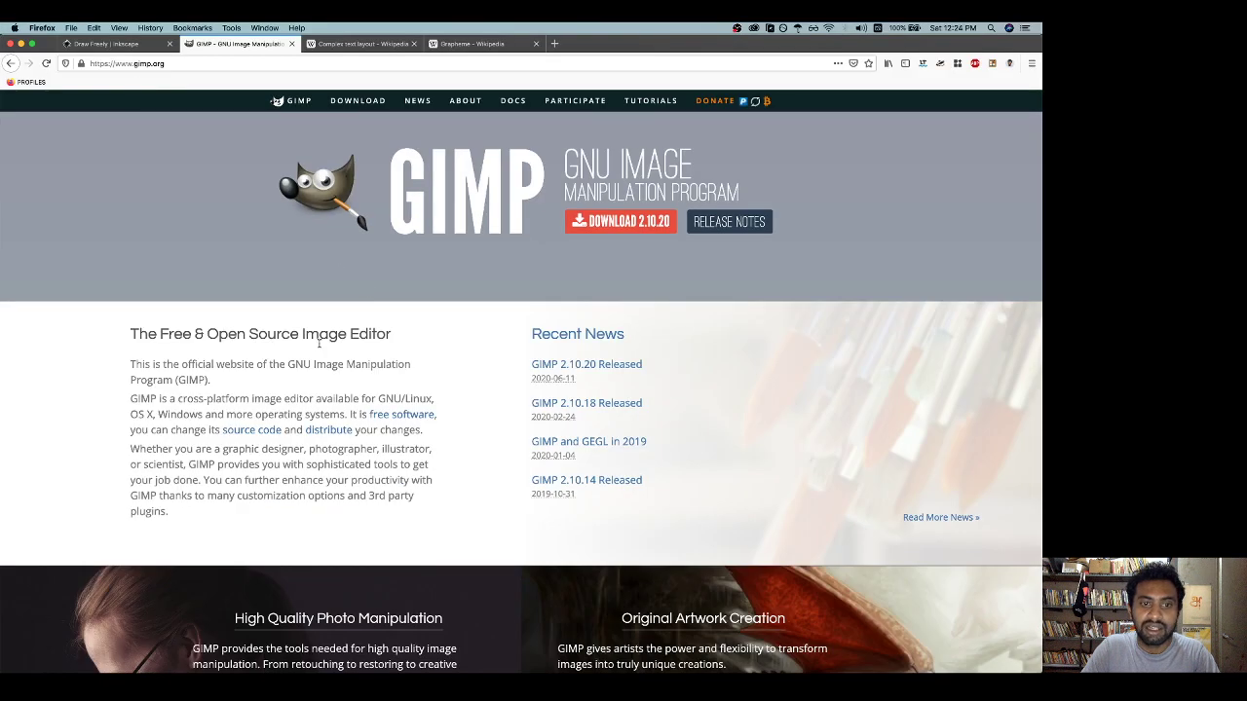
{"action": "scroll", "coordinate": [320, 342], "scroll_direction": "down", "scroll_amount": 2}
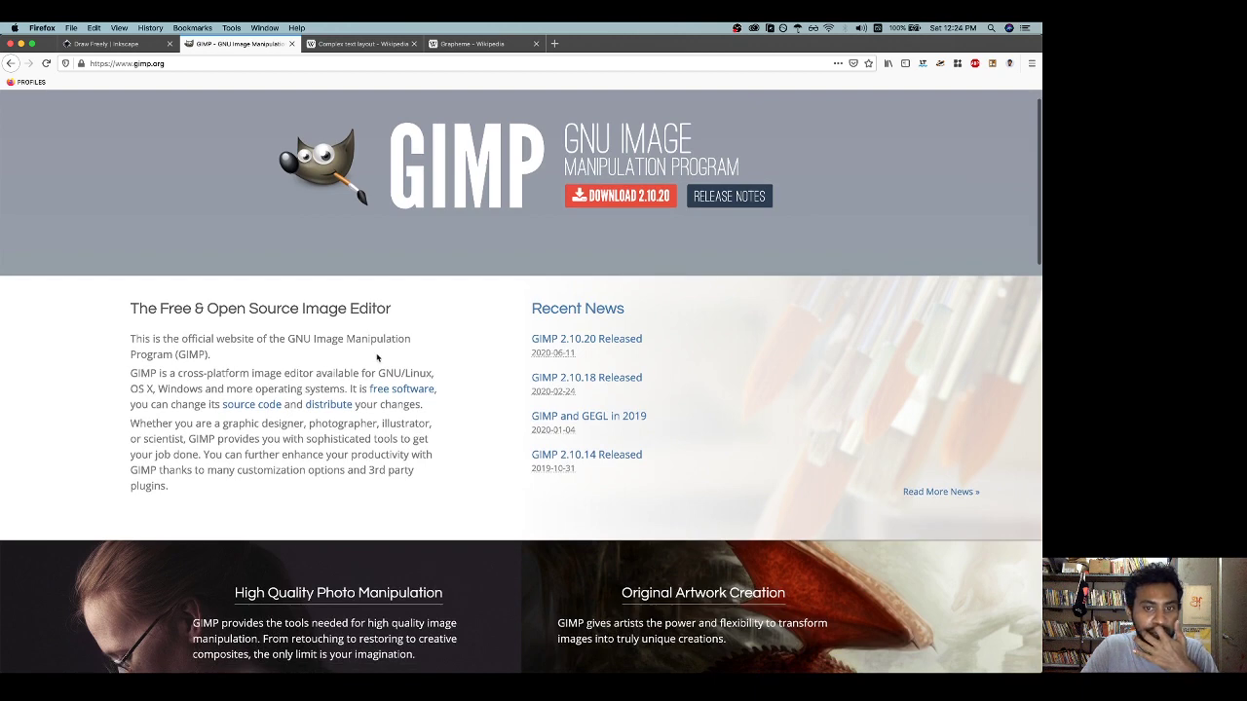
{"action": "scroll", "coordinate": [440, 374], "scroll_direction": "down", "scroll_amount": 5}
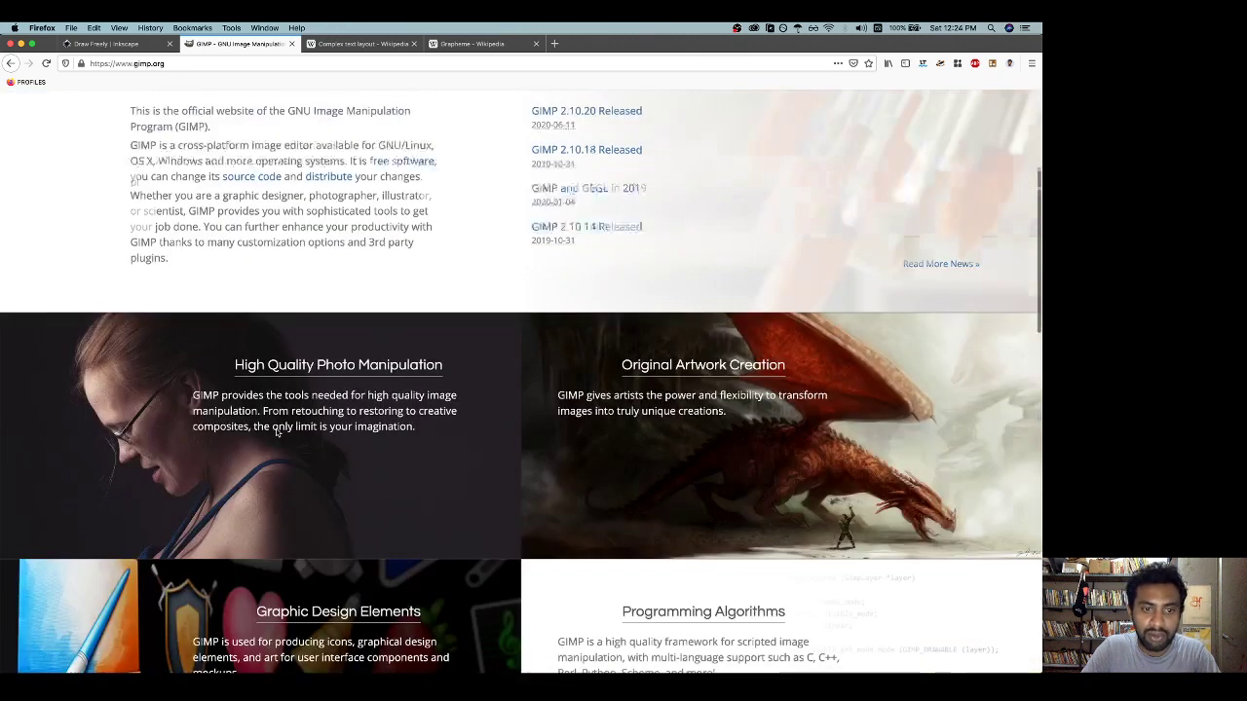
{"action": "scroll", "coordinate": [276, 433], "scroll_direction": "down", "scroll_amount": 6}
Compare the Sinhala paragraph in Inkscape and GIMP, placing the text cursor after "මුද්‍රණ" in the GIMP text
{"action": "key", "text": "super+Tab"}
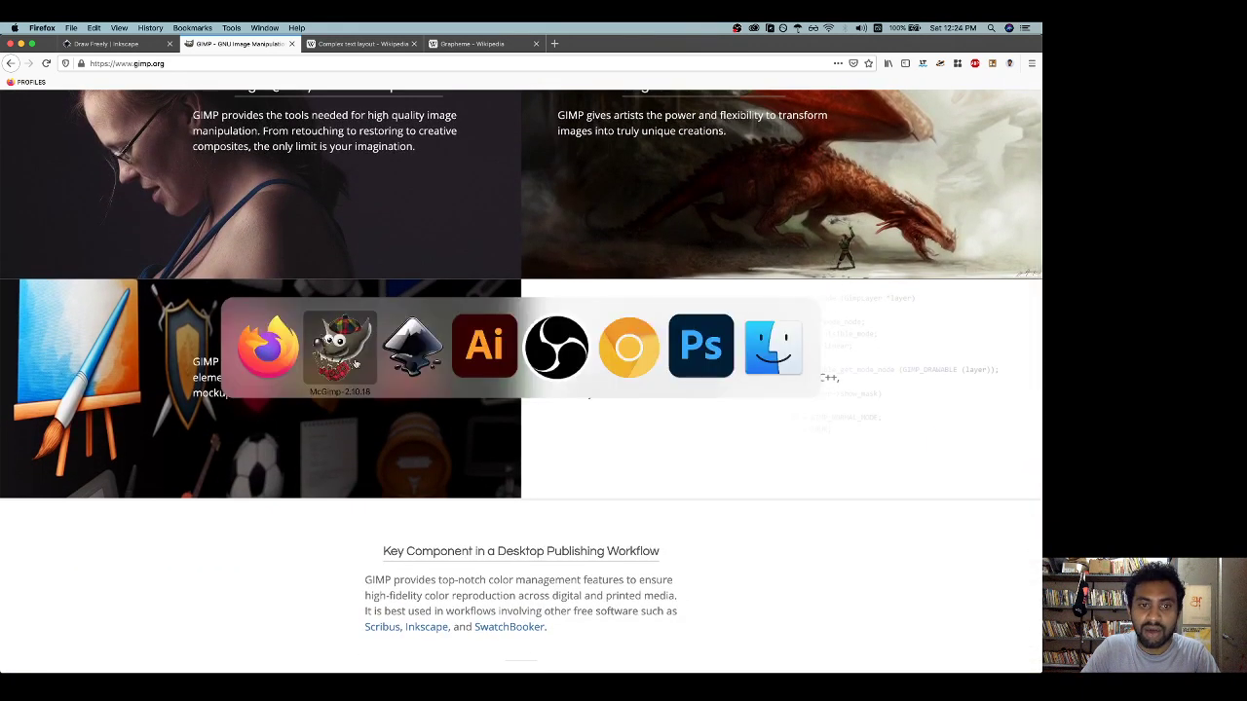
{"action": "key", "text": "super+Tab"}
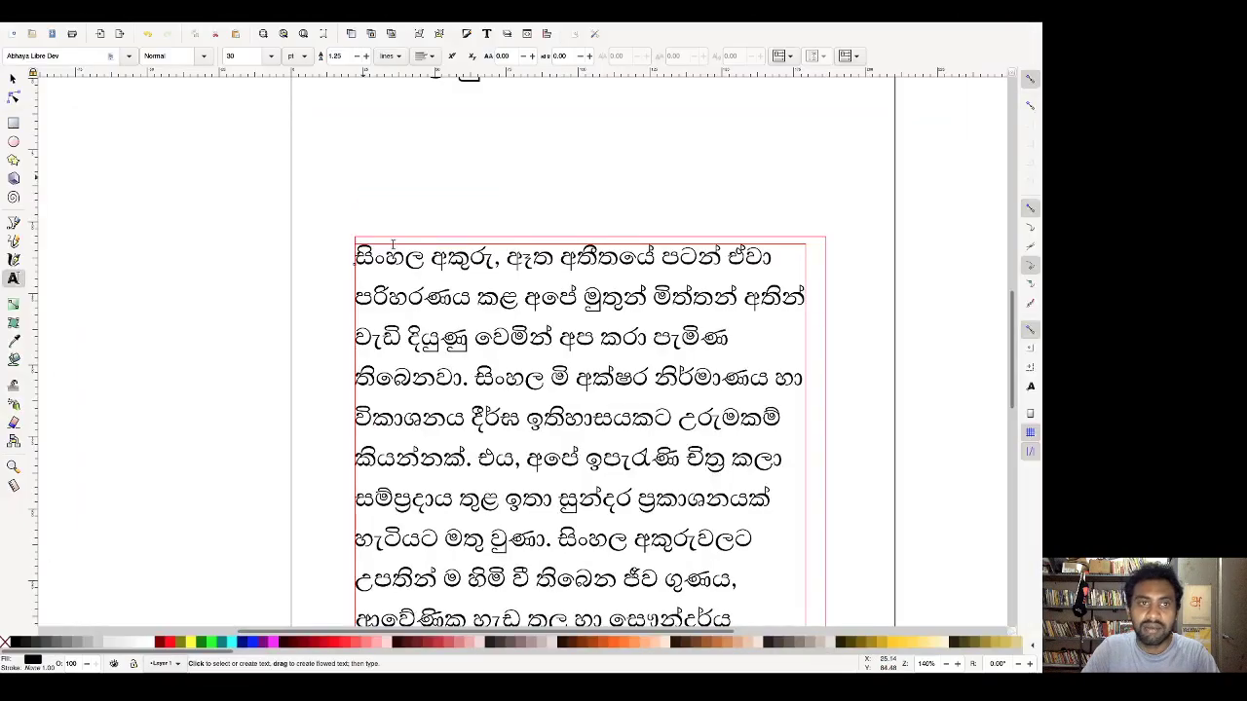
{"action": "key", "text": "super+Tab"}
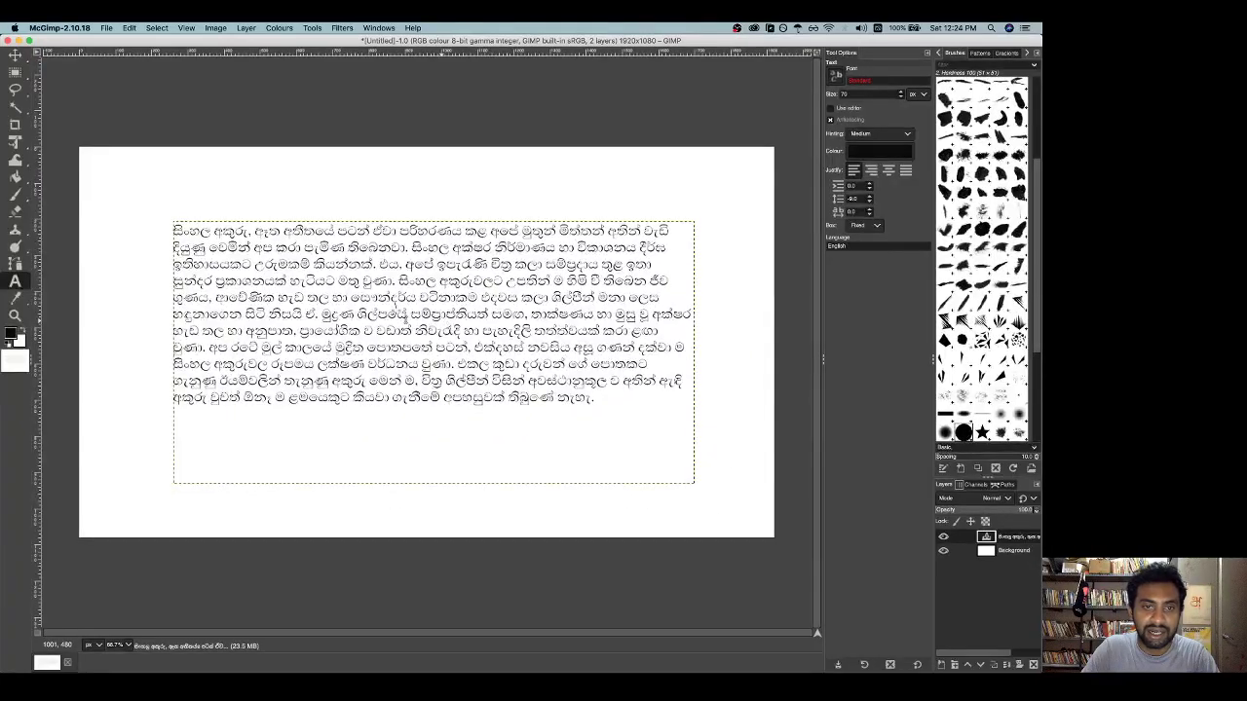
{"action": "left_click", "coordinate": [361, 314]}
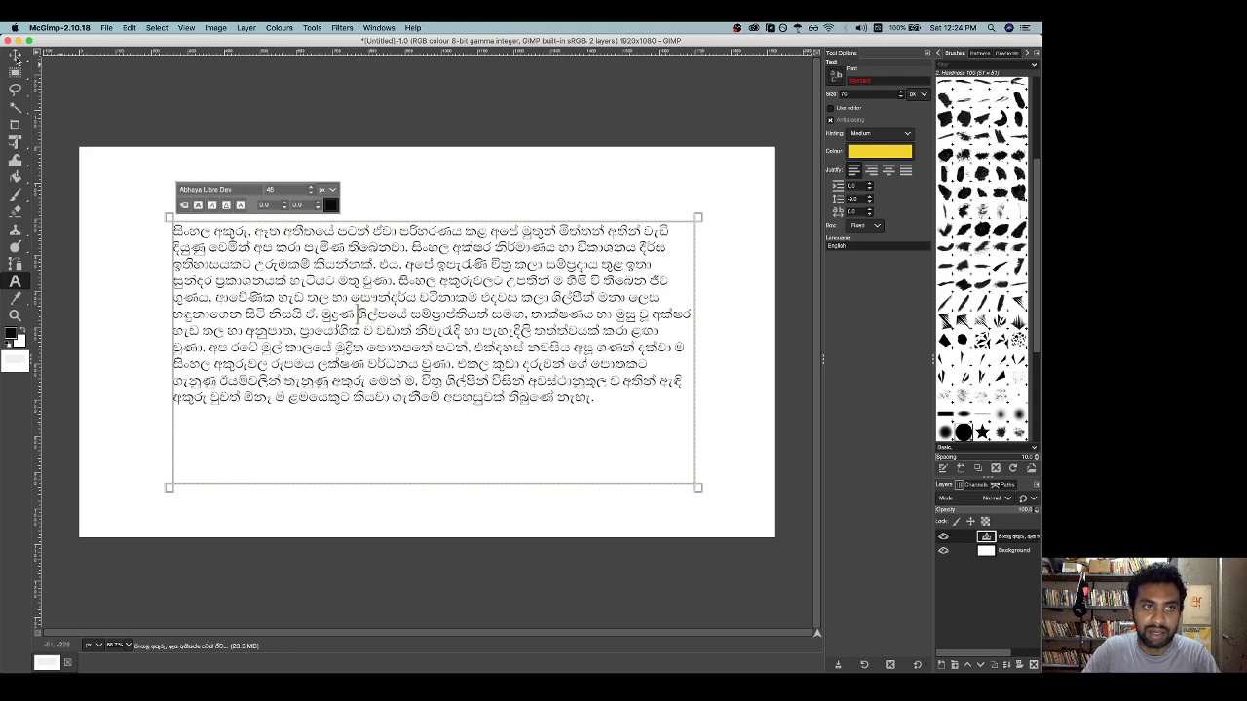
{"action": "key", "text": "m"}
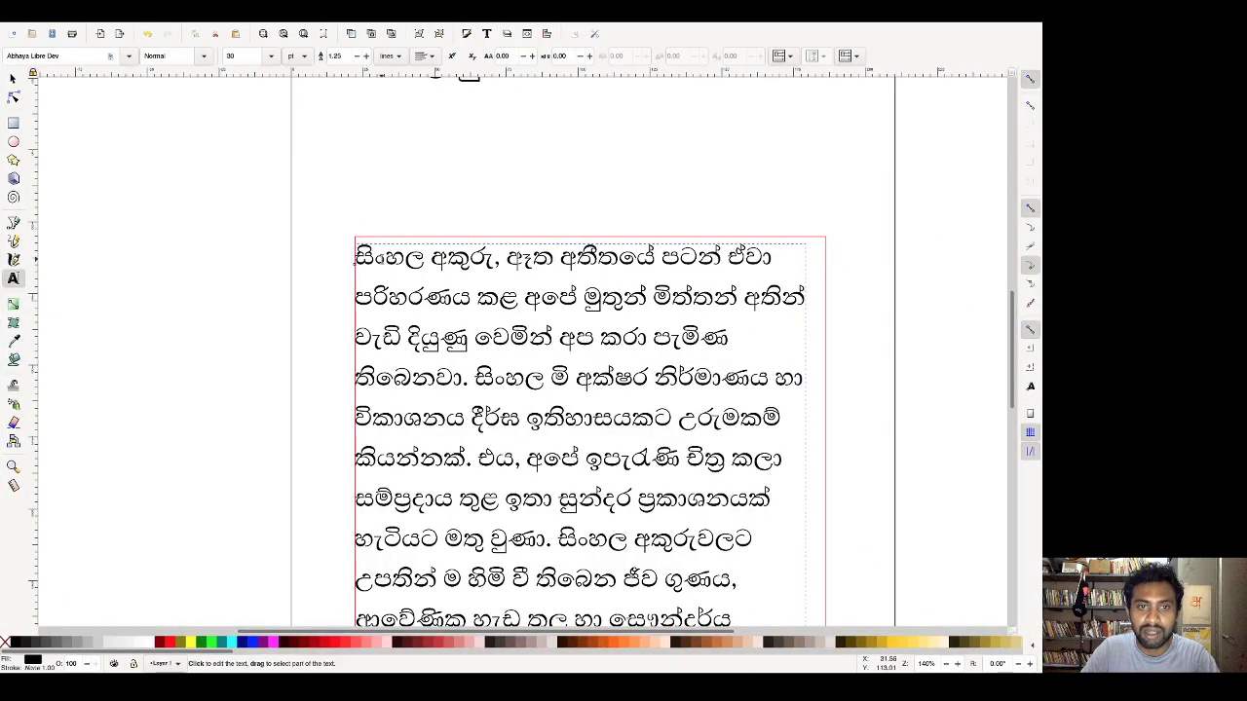
Compare the Sinhala paragraph in Inkscape, GIMP and Illustrator, revisiting the GIMP website in Firefox in between
{"action": "left_click_drag", "start_coordinate": [355, 258], "coordinate": [425, 258]}
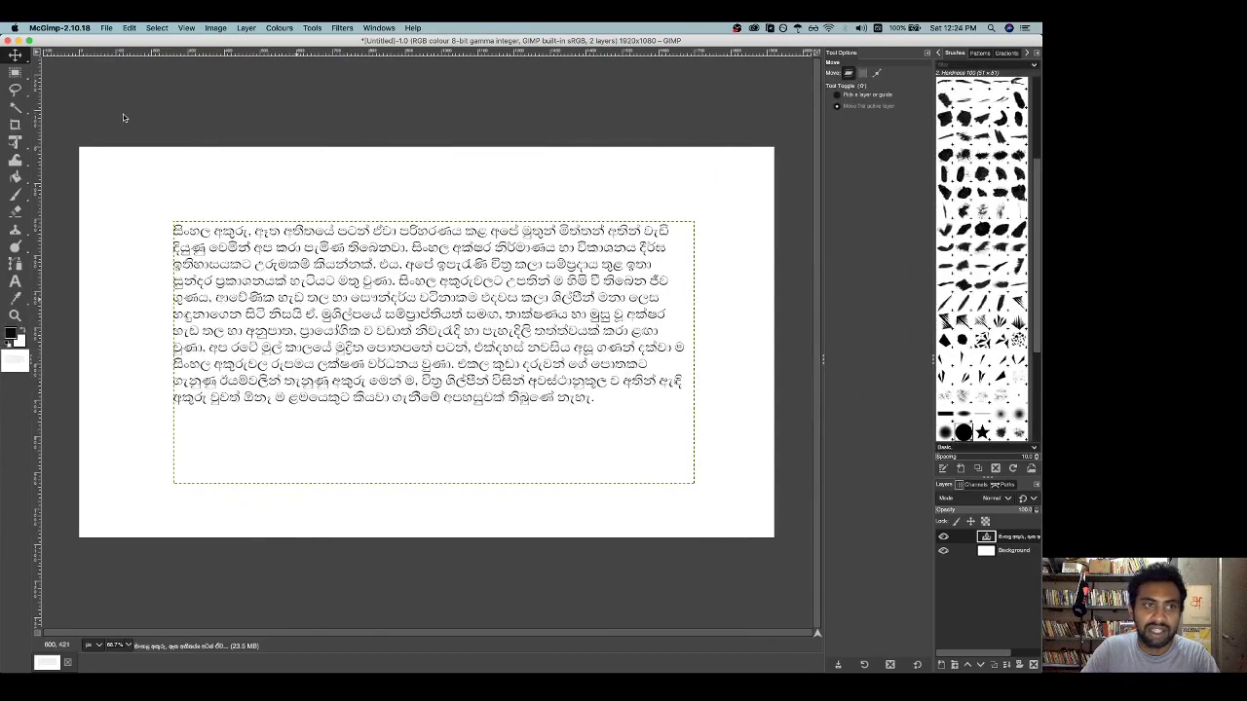
{"action": "key", "text": "super+Tab"}
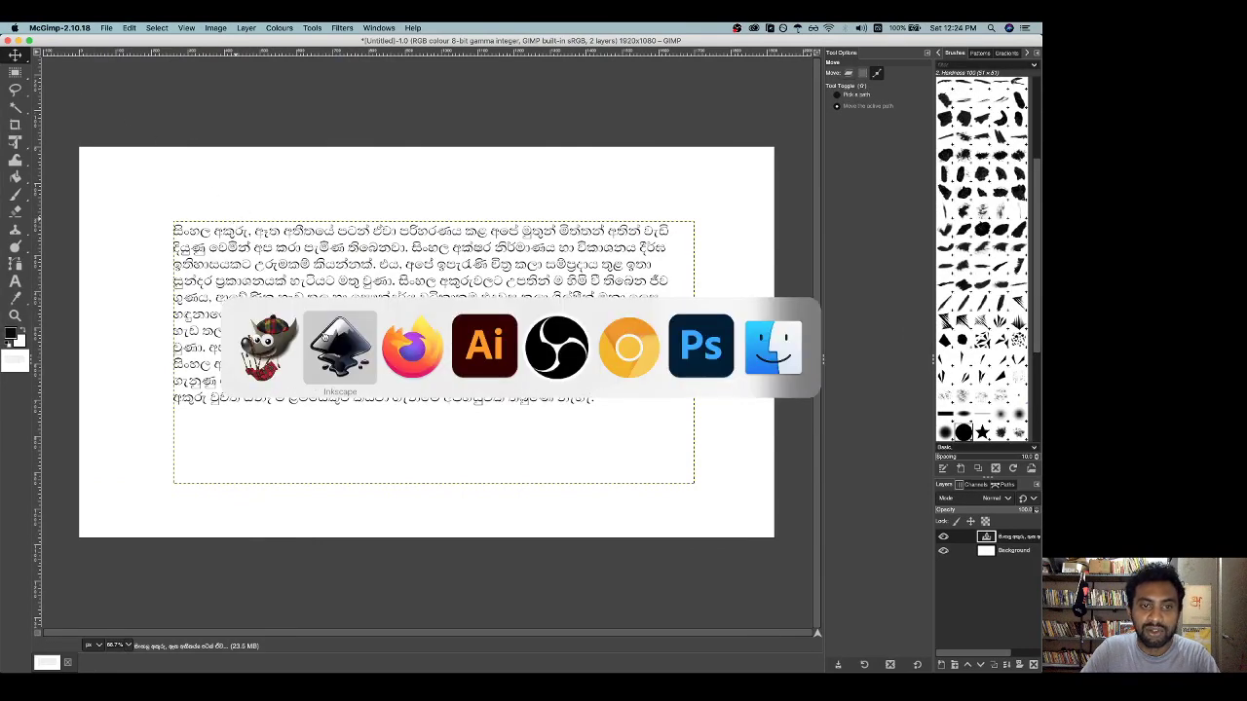
{"action": "left_click", "coordinate": [419, 347]}
{"action": "scroll", "coordinate": [385, 227], "scroll_direction": "up", "scroll_amount": 3}
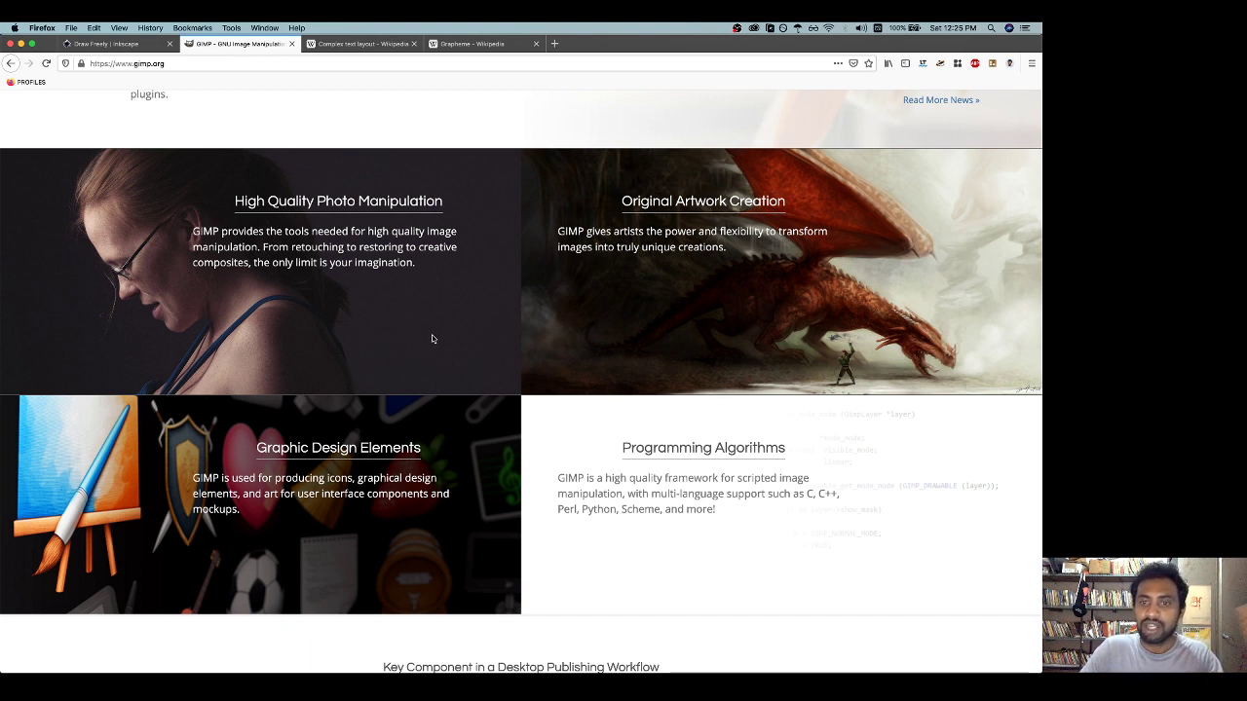
{"action": "key", "text": "super+Tab"}
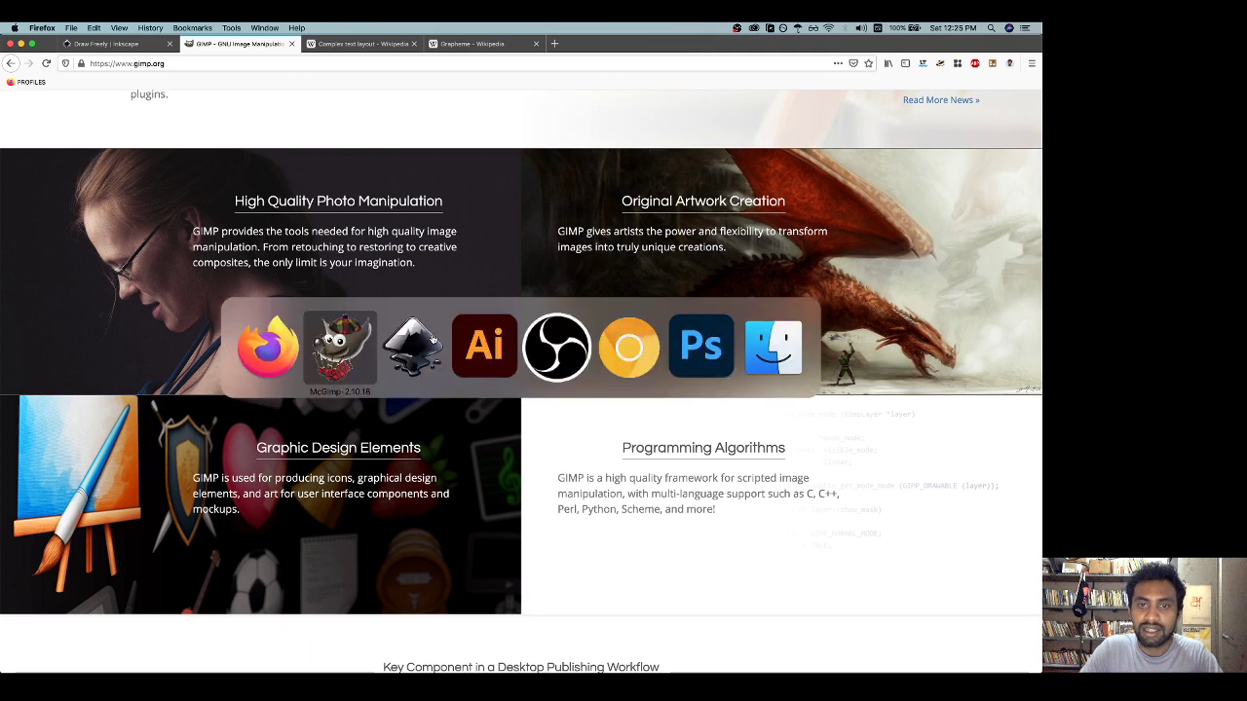
{"action": "left_click", "coordinate": [490, 349]}
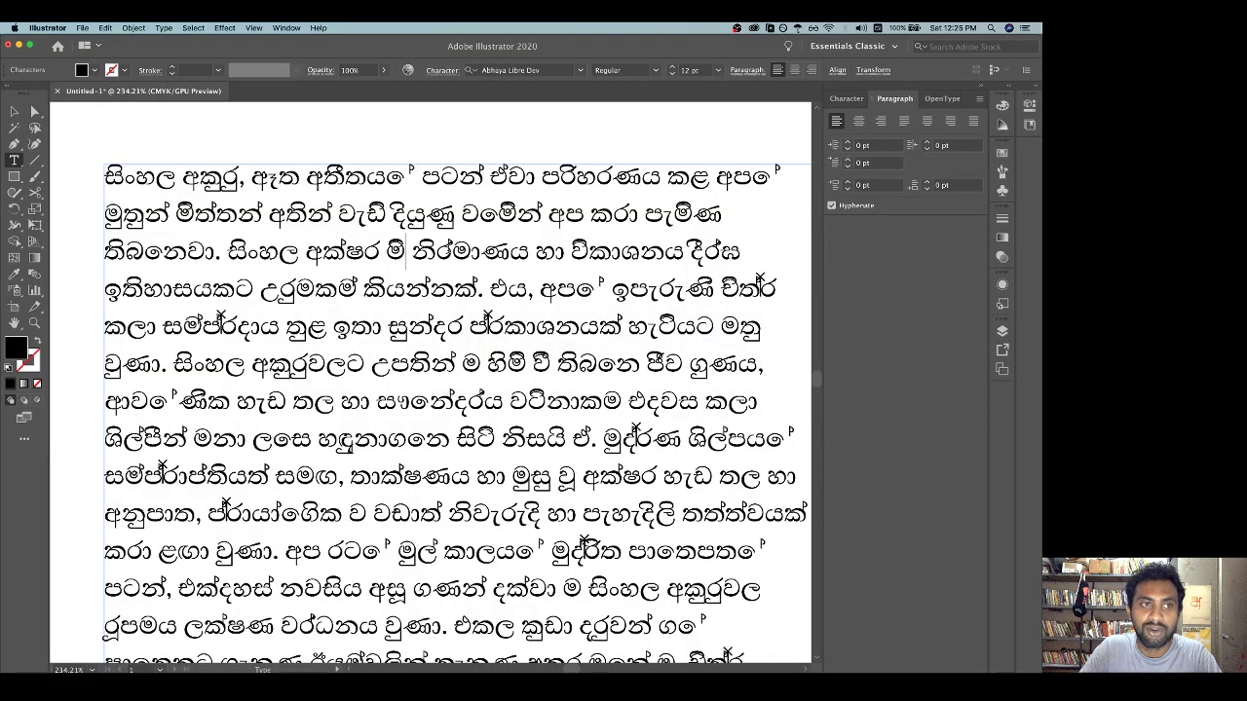
Switch to Firefox and look over the Wikipedia article on complex text layout and the Inkscape and GIMP home pages
{"action": "key", "text": "super+Tab"}
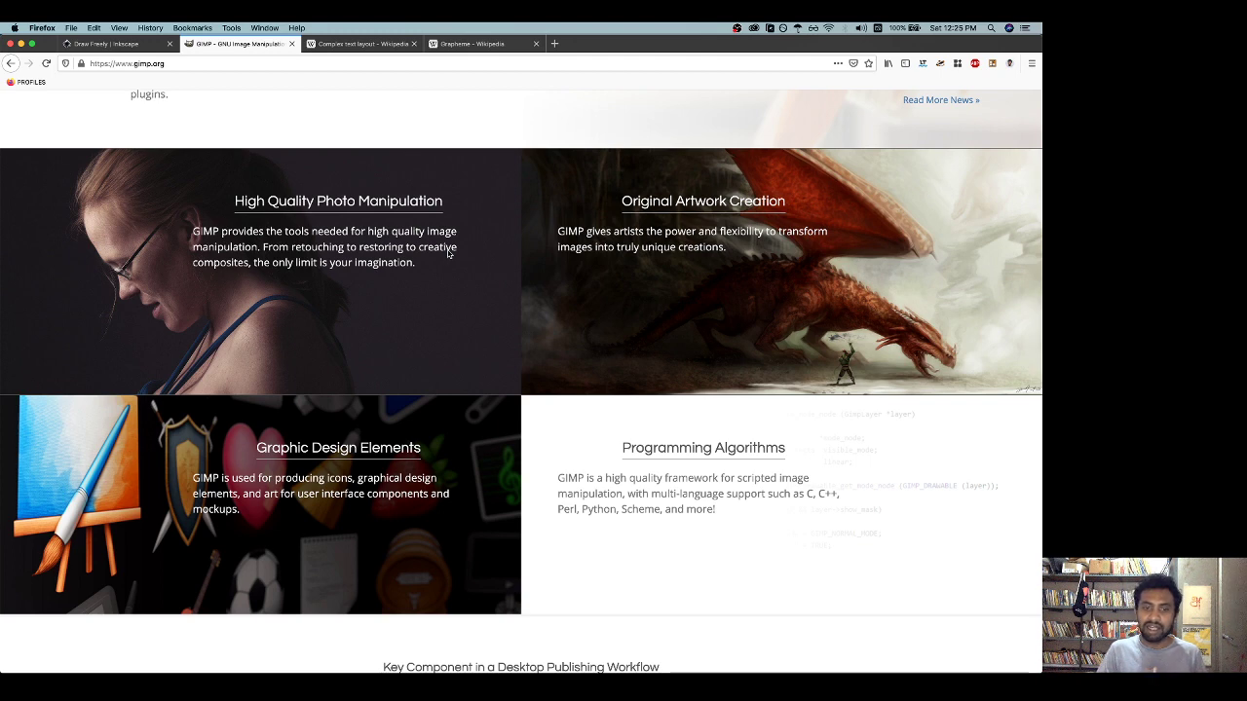
{"action": "left_click", "coordinate": [350, 45]}
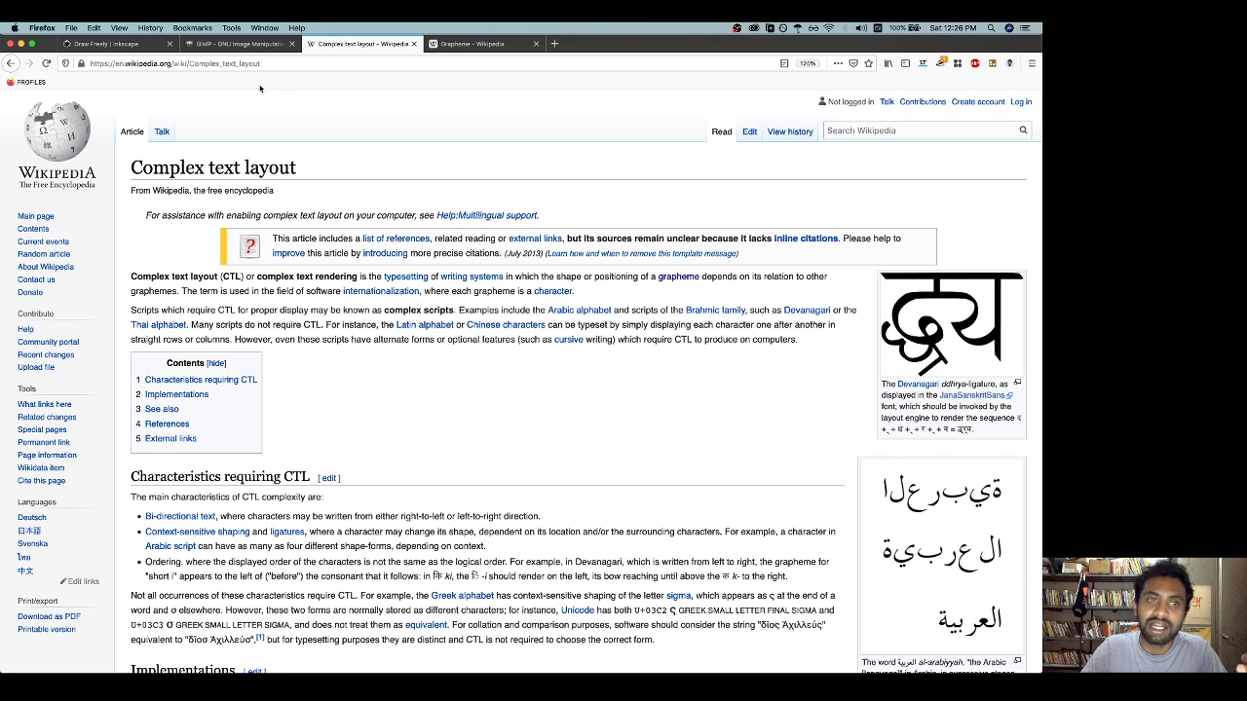
{"action": "left_click", "coordinate": [156, 45]}
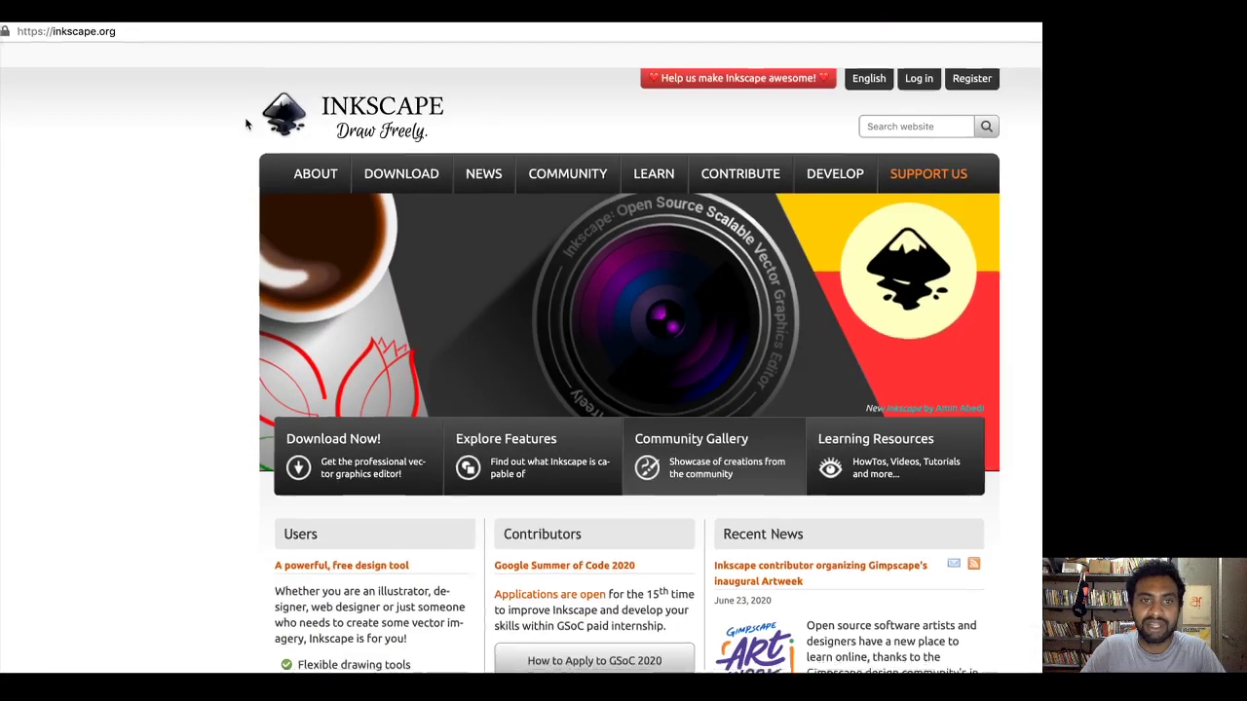
{"action": "left_click", "coordinate": [229, 44]}
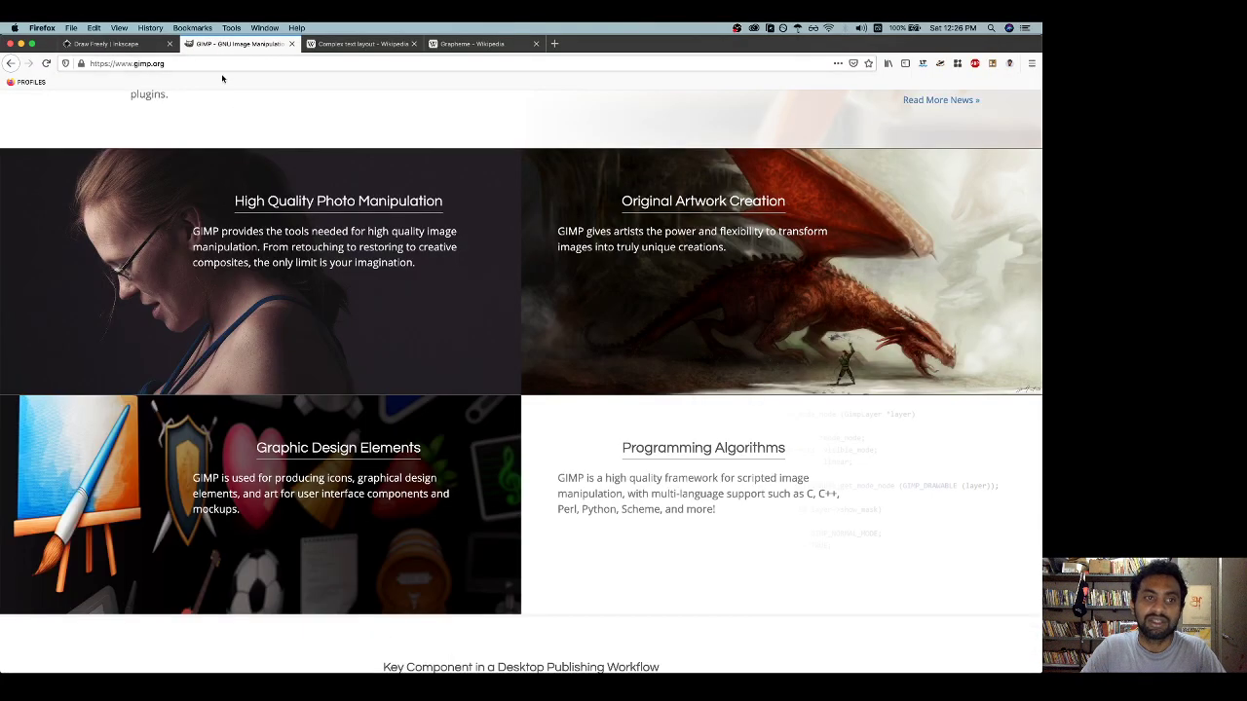
{"action": "scroll", "coordinate": [234, 127], "scroll_direction": "up", "scroll_amount": 8}
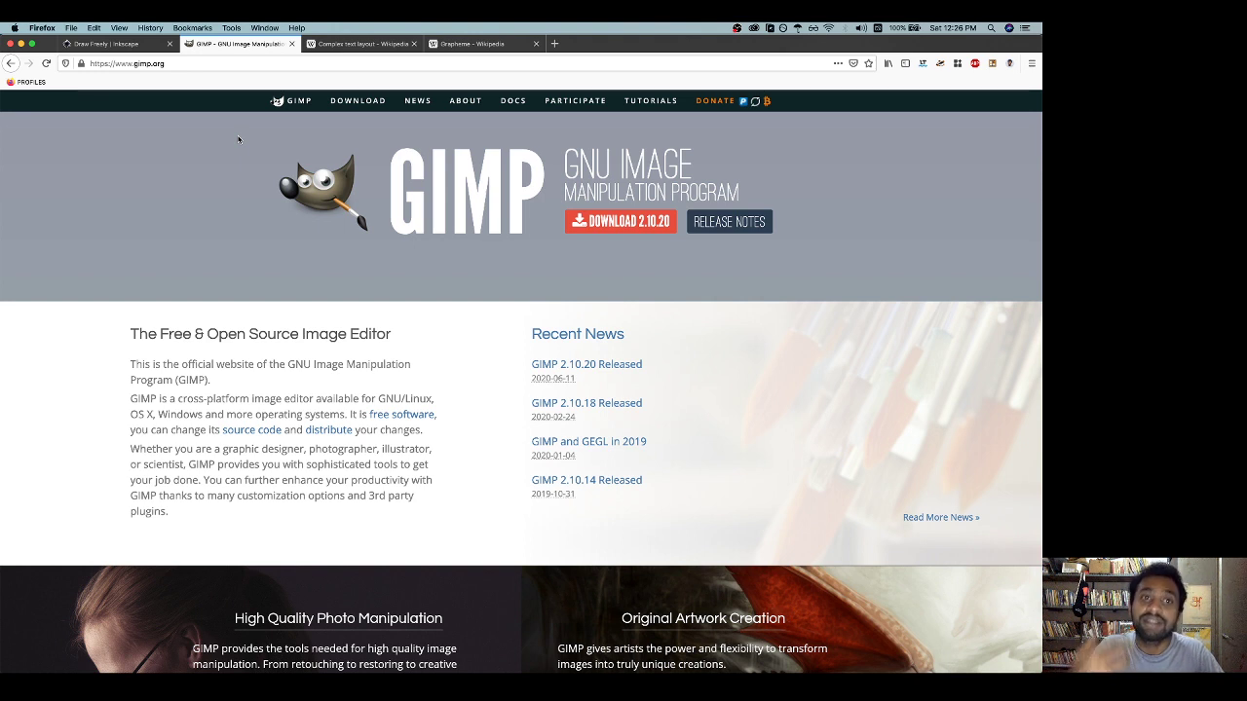
Switch to Illustrator, leave text editing and view the whole Sinhala text frame on the artboard
{"action": "key", "text": "super+Tab"}
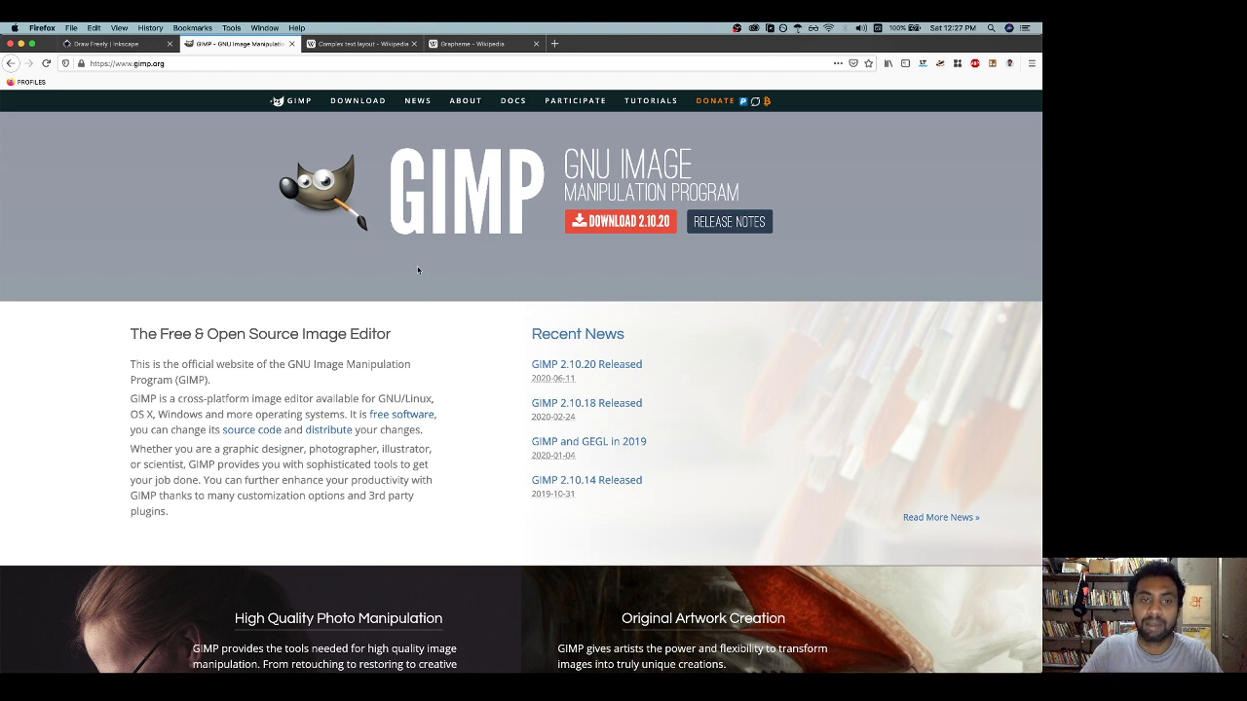
{"action": "key", "text": "super+Tab"}
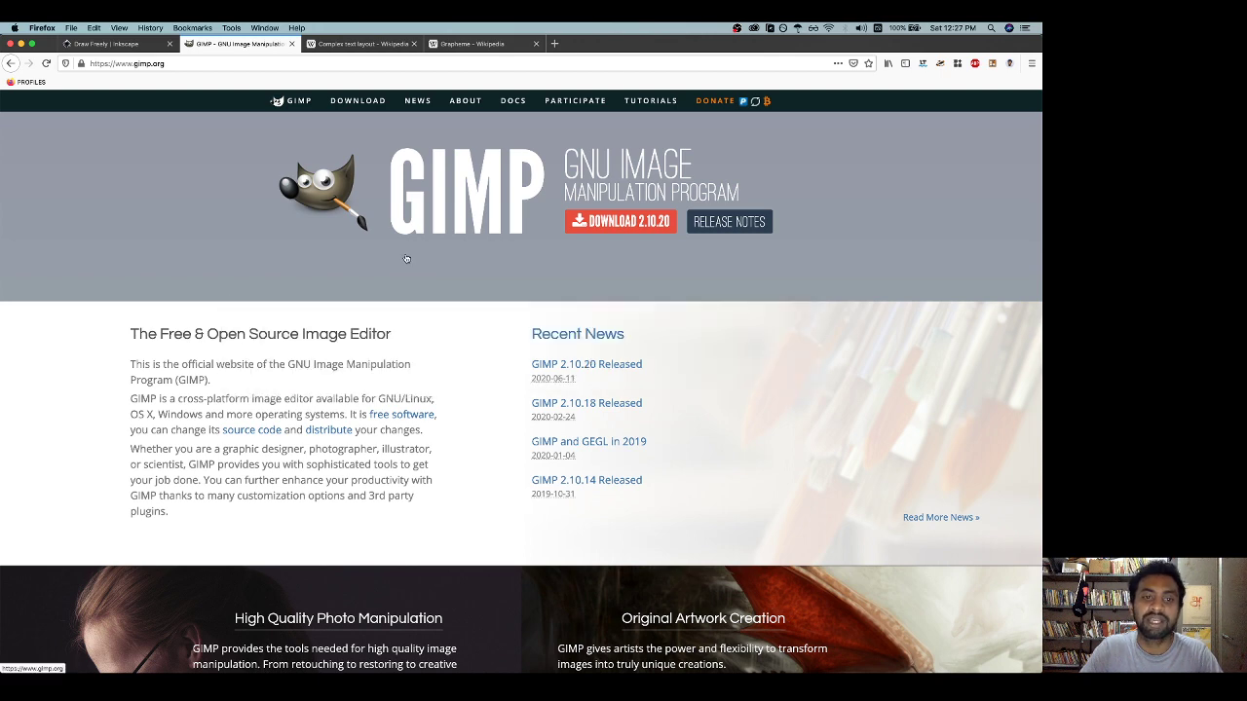
{"action": "key", "text": "super+Tab"}
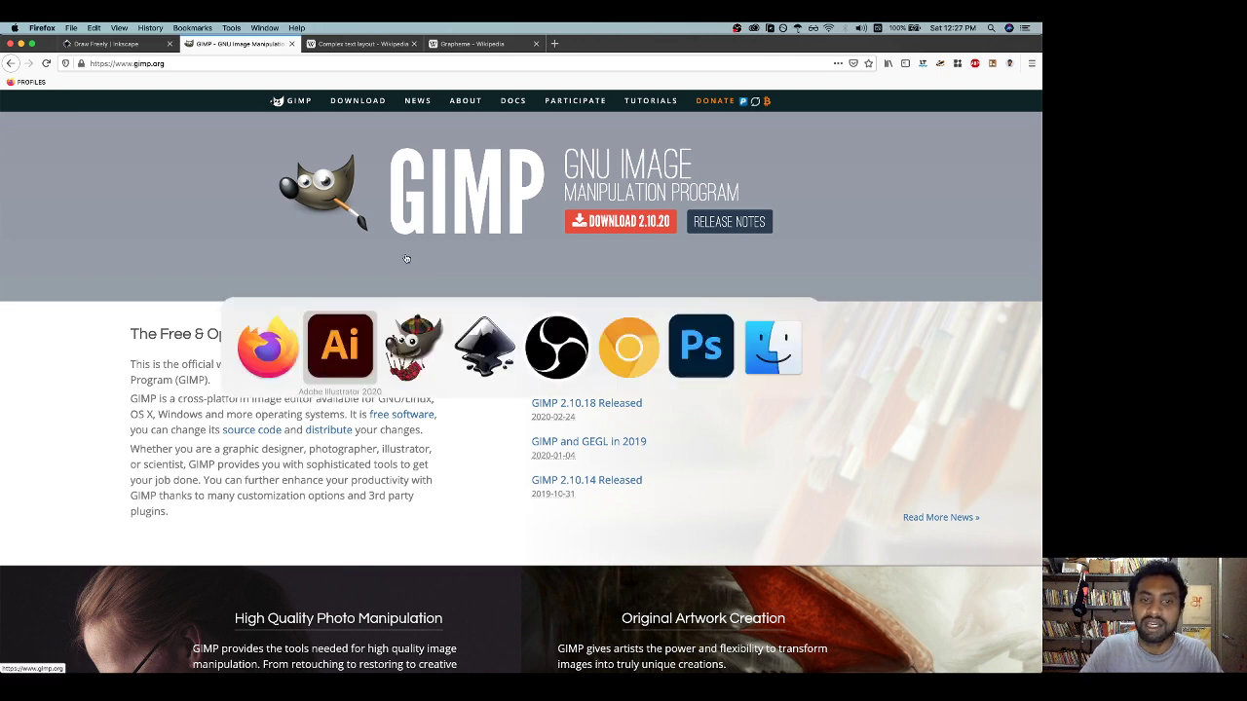
{"action": "left_click", "coordinate": [348, 339]}
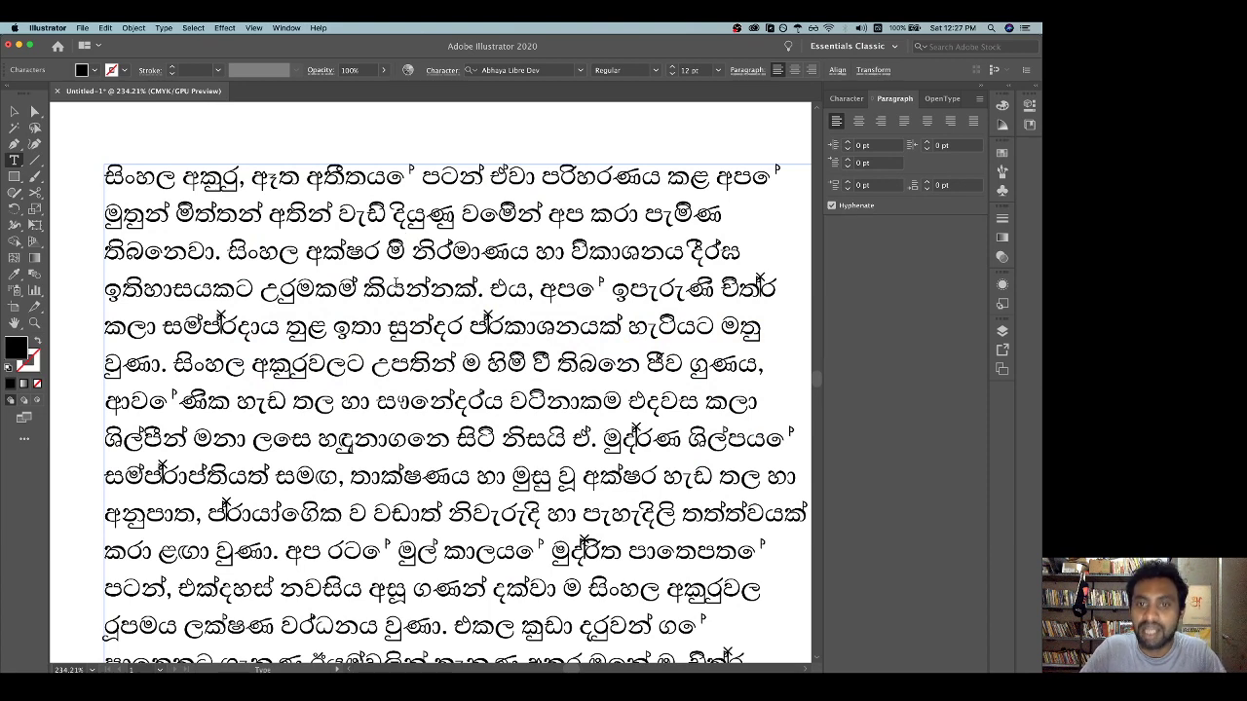
{"action": "key", "text": "Escape"}
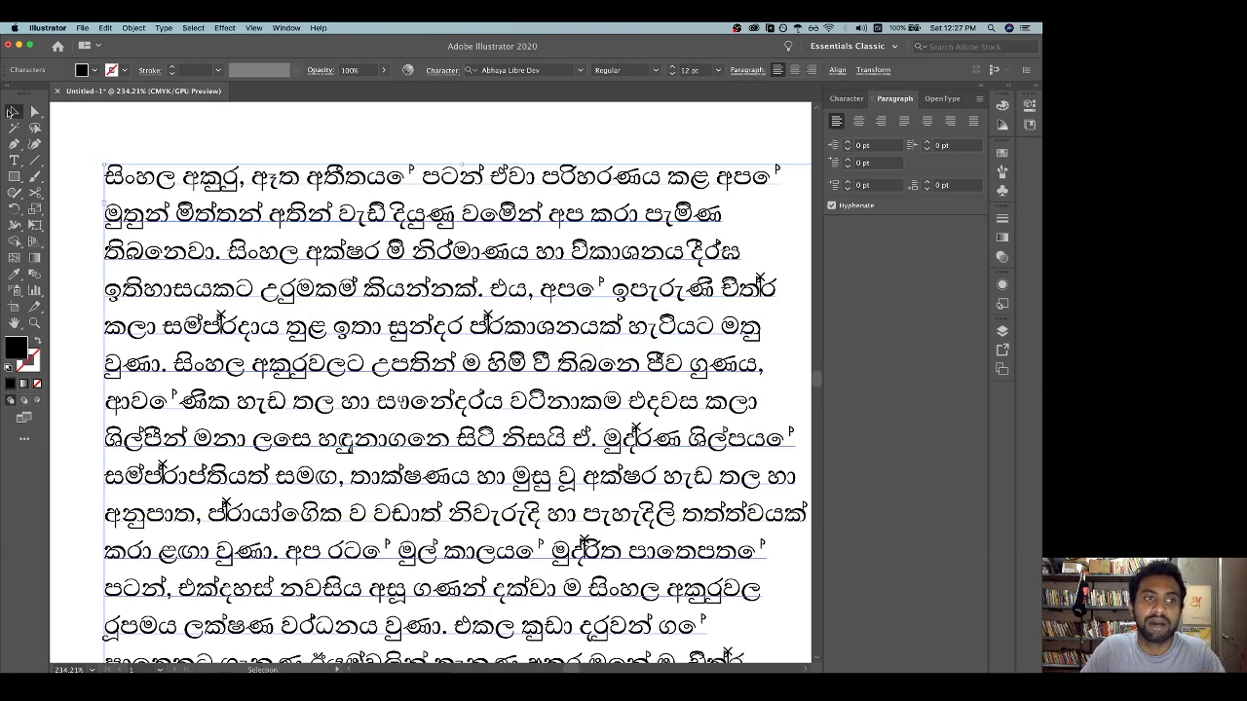
{"action": "scroll", "coordinate": [183, 157], "scroll_direction": "down", "scroll_amount": 5}
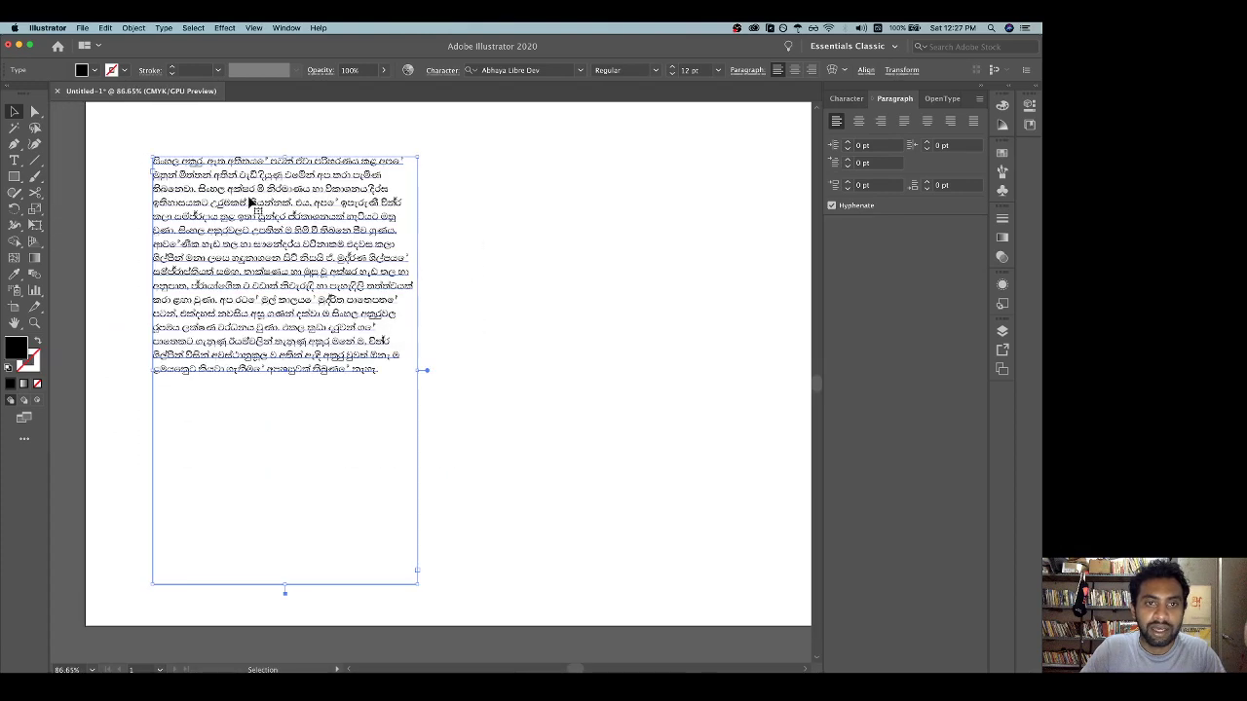
Check the installed Illustrator version in its About information, closing the stray Creative Cloud window
{"action": "left_click", "coordinate": [46, 27]}
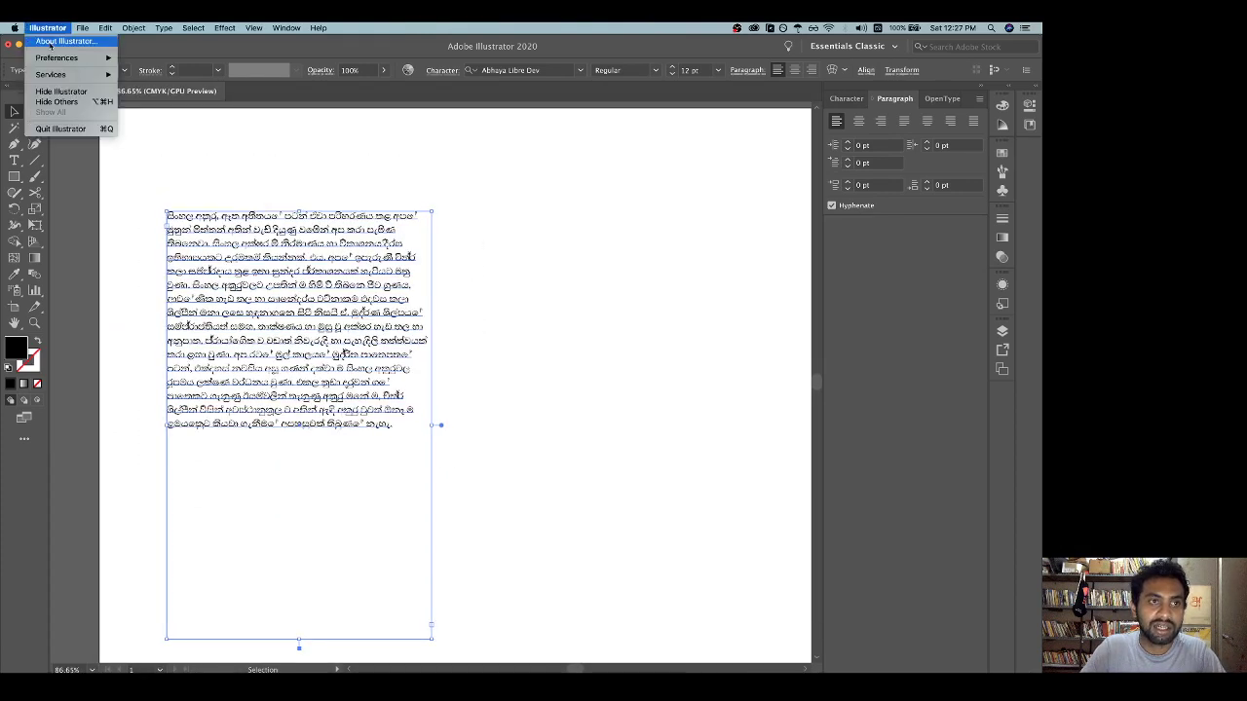
{"action": "left_click", "coordinate": [657, 202]}
{"action": "left_click", "coordinate": [754, 27]}
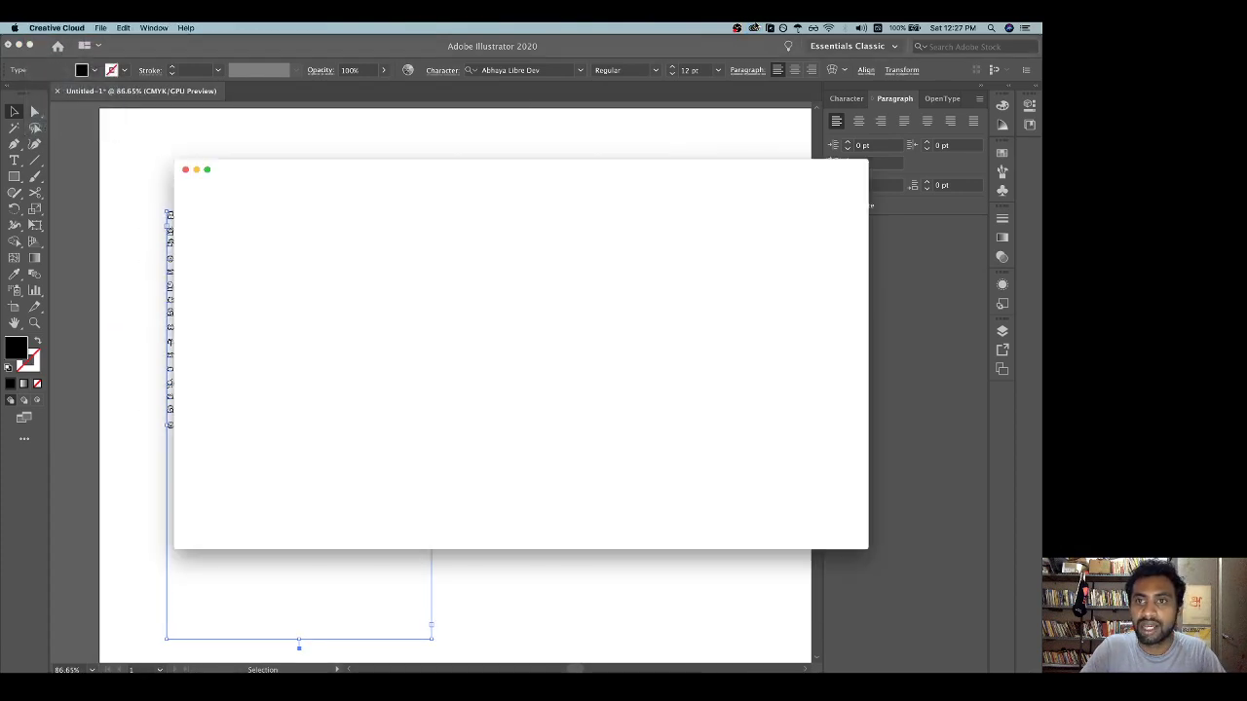
{"action": "left_click", "coordinate": [186, 170]}
{"action": "left_click", "coordinate": [47, 27]}
{"action": "left_click", "coordinate": [53, 42]}
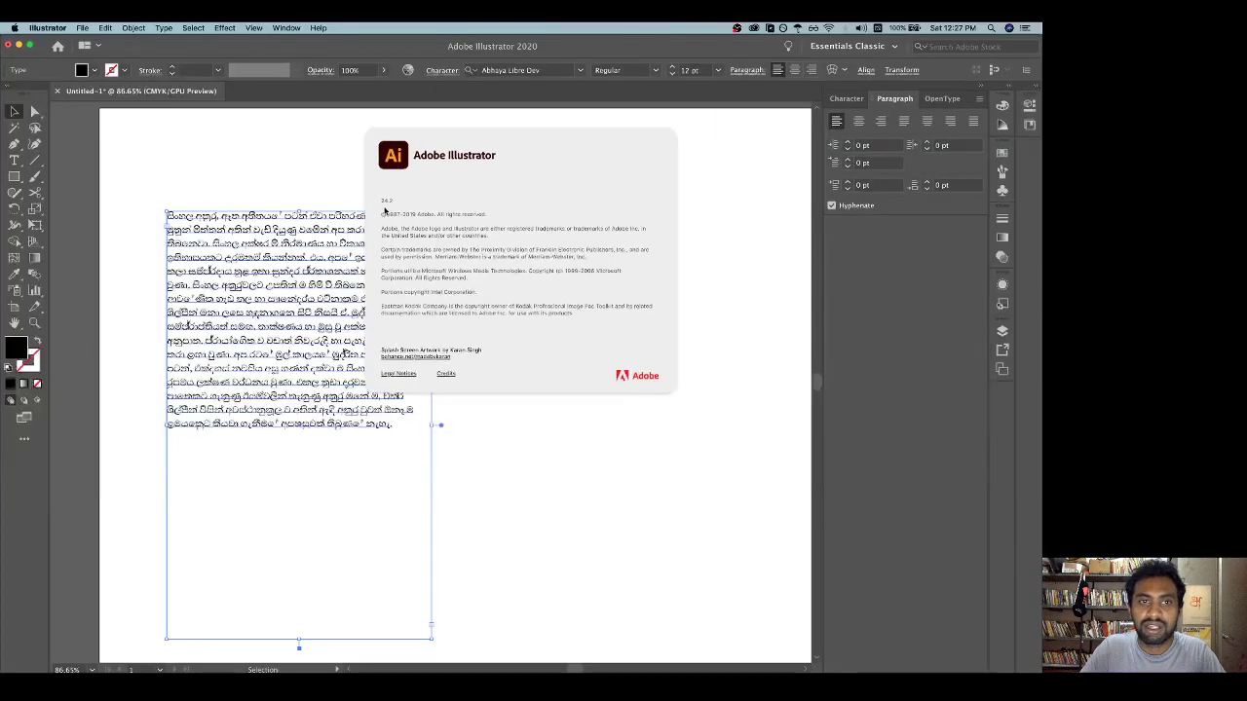
{"action": "left_click", "coordinate": [361, 203]}
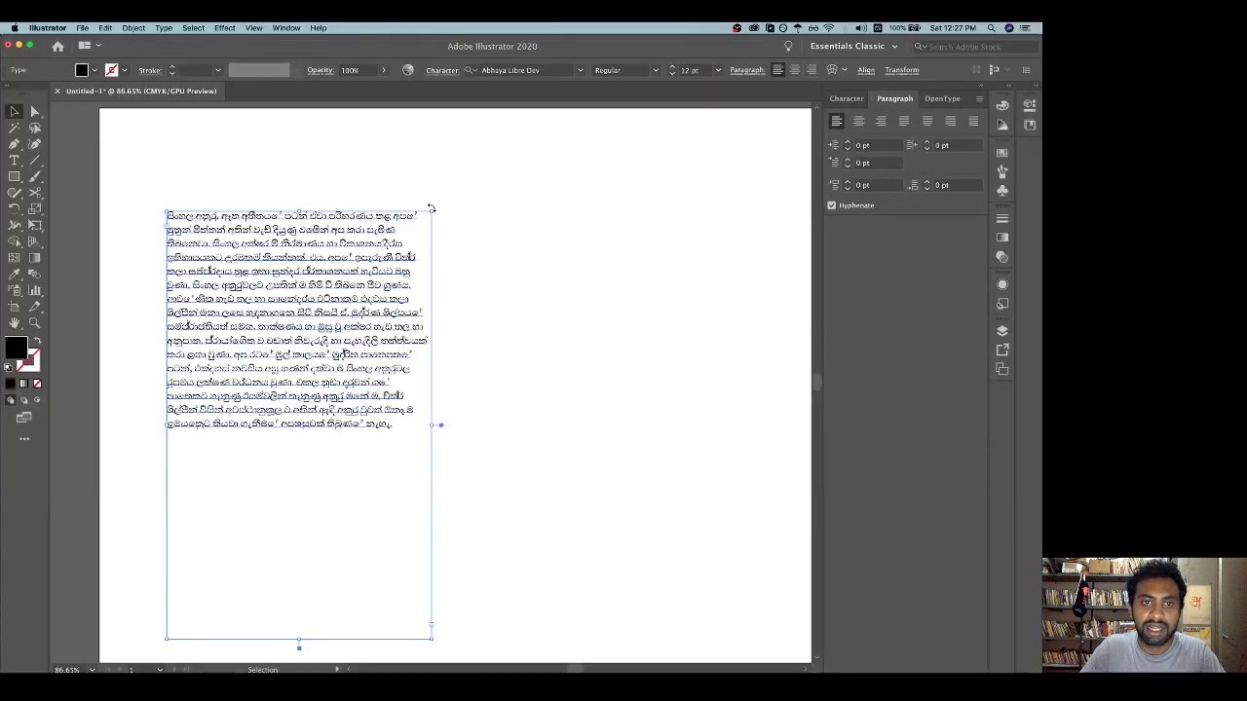
Deselect the text frame, enter its text for editing and select the entire Sinhala paragraph
{"action": "left_click", "coordinate": [125, 155]}
{"action": "scroll", "coordinate": [204, 280], "scroll_direction": "up", "scroll_amount": 5}
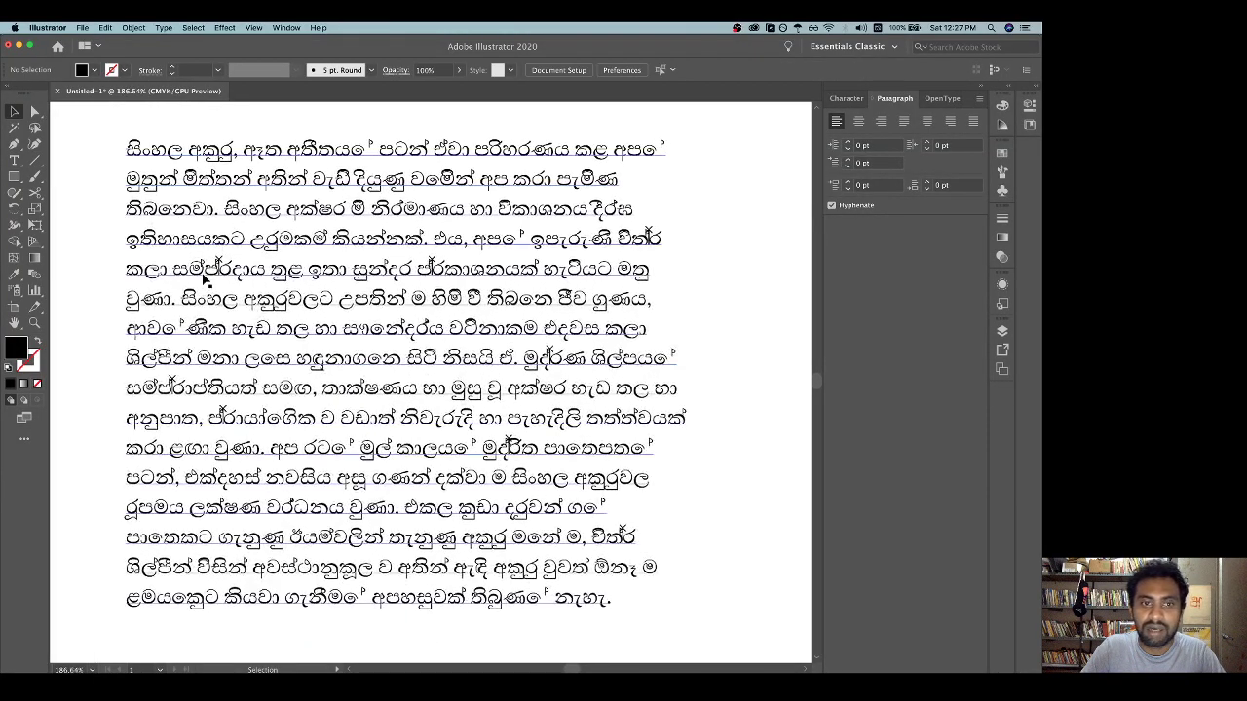
{"action": "double_click", "coordinate": [247, 290]}
{"action": "key", "text": "super+a"}
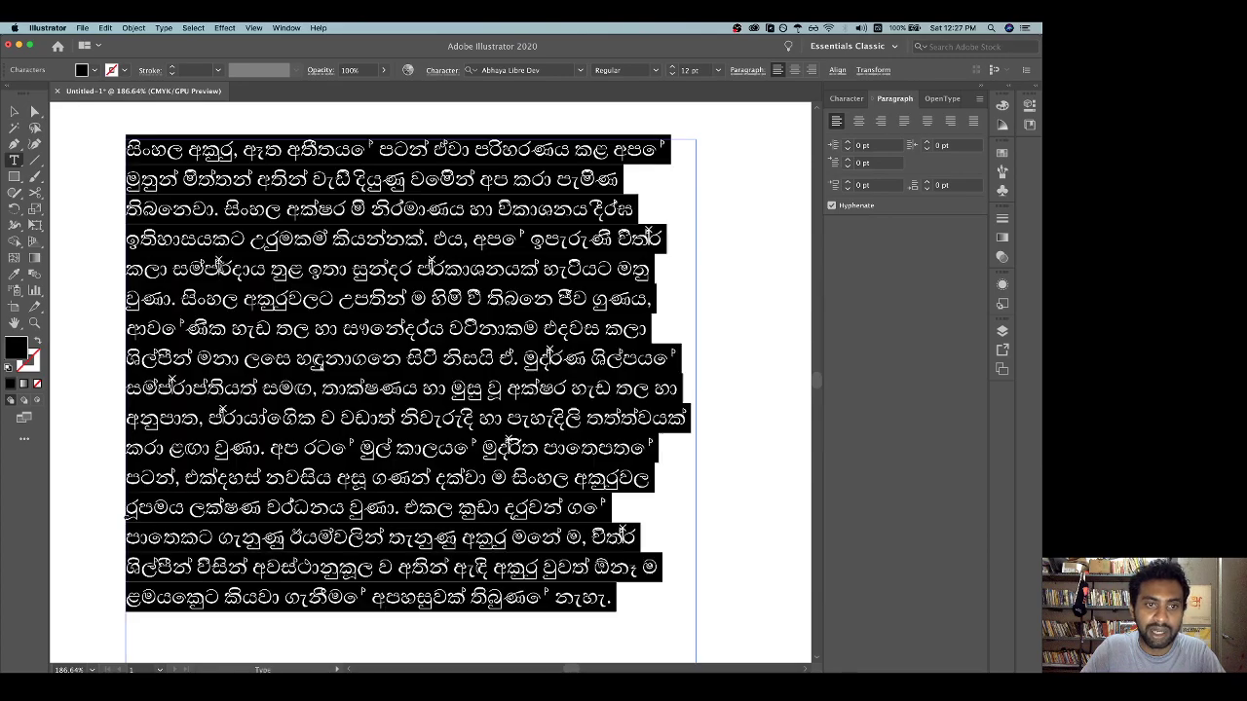
Examine how the conjunct letters in "සම්ප්‍රදාය" in the fifth line are rendered compared with the surrounding paragraph
{"action": "double_click", "coordinate": [214, 268]}
{"action": "scroll", "coordinate": [214, 268], "scroll_direction": "up", "scroll_amount": 4}
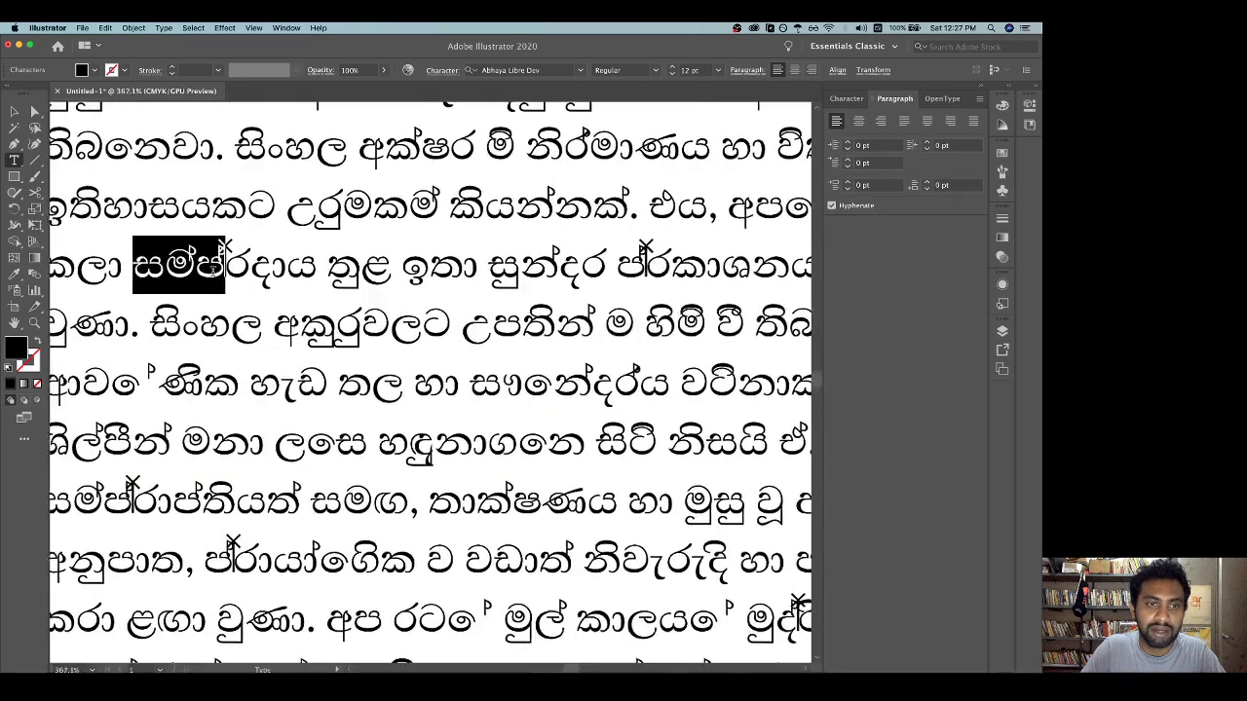
{"action": "scroll", "coordinate": [219, 255], "scroll_direction": "down", "scroll_amount": 2}
{"action": "scroll", "coordinate": [219, 255], "scroll_direction": "up", "scroll_amount": 5}
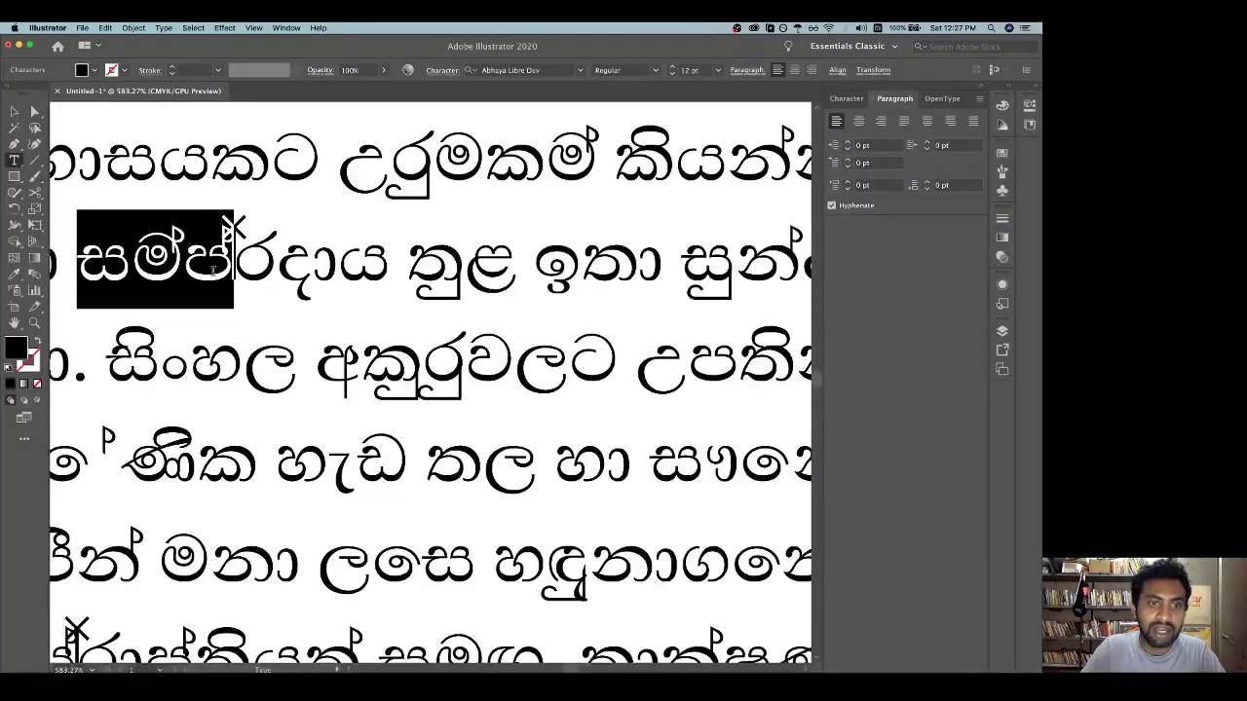
{"action": "left_click", "coordinate": [231, 239]}
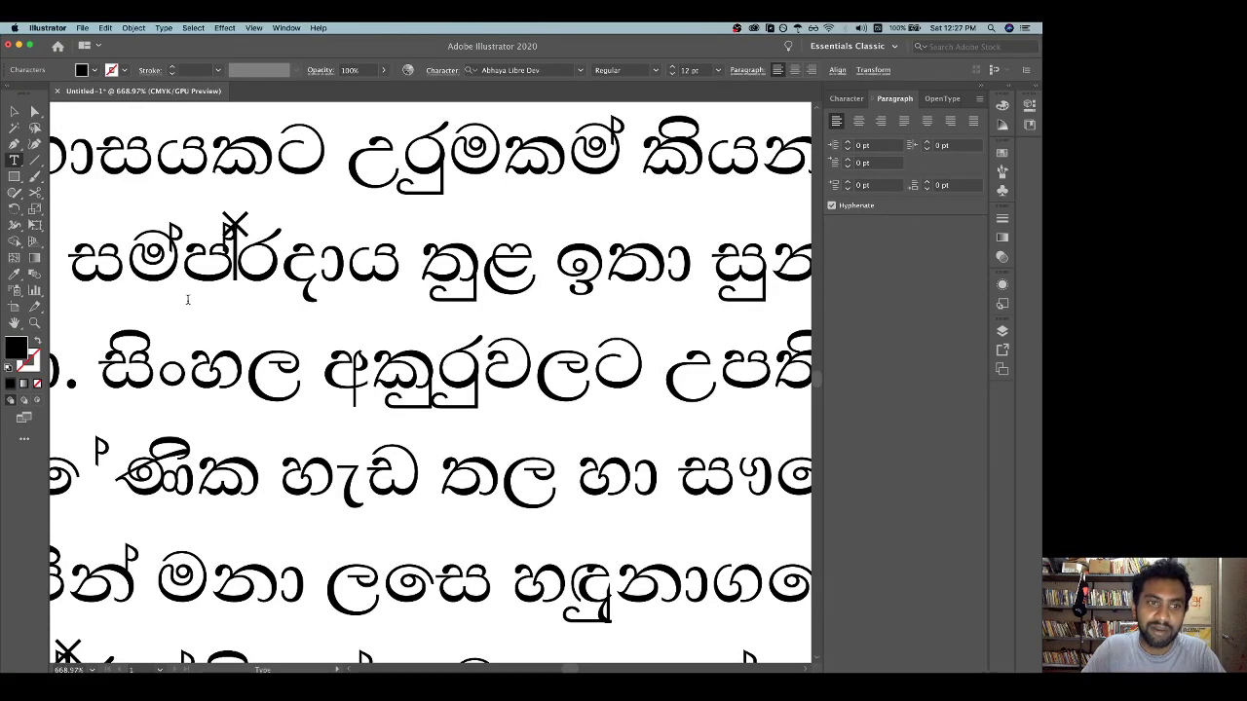
{"action": "scroll", "coordinate": [232, 229], "scroll_direction": "down", "scroll_amount": 3}
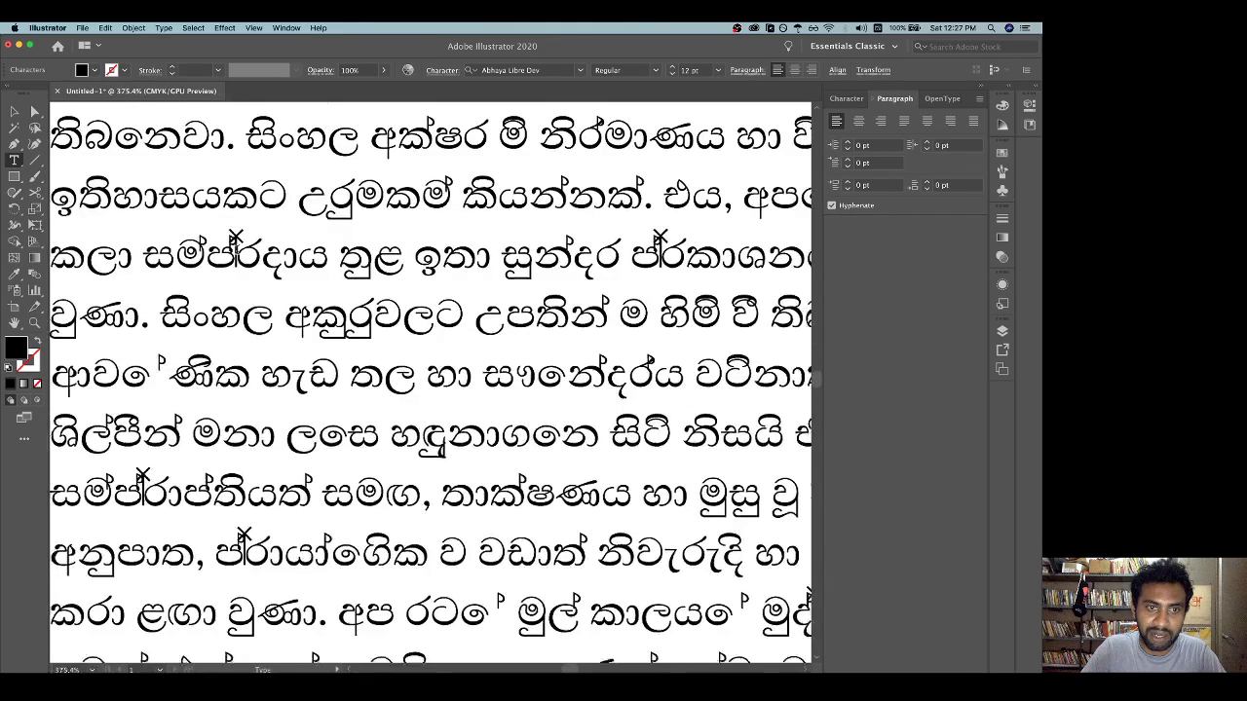
{"action": "scroll", "coordinate": [234, 231], "scroll_direction": "up", "scroll_amount": 2}
{"action": "scroll", "coordinate": [236, 243], "scroll_direction": "down", "scroll_amount": 3}
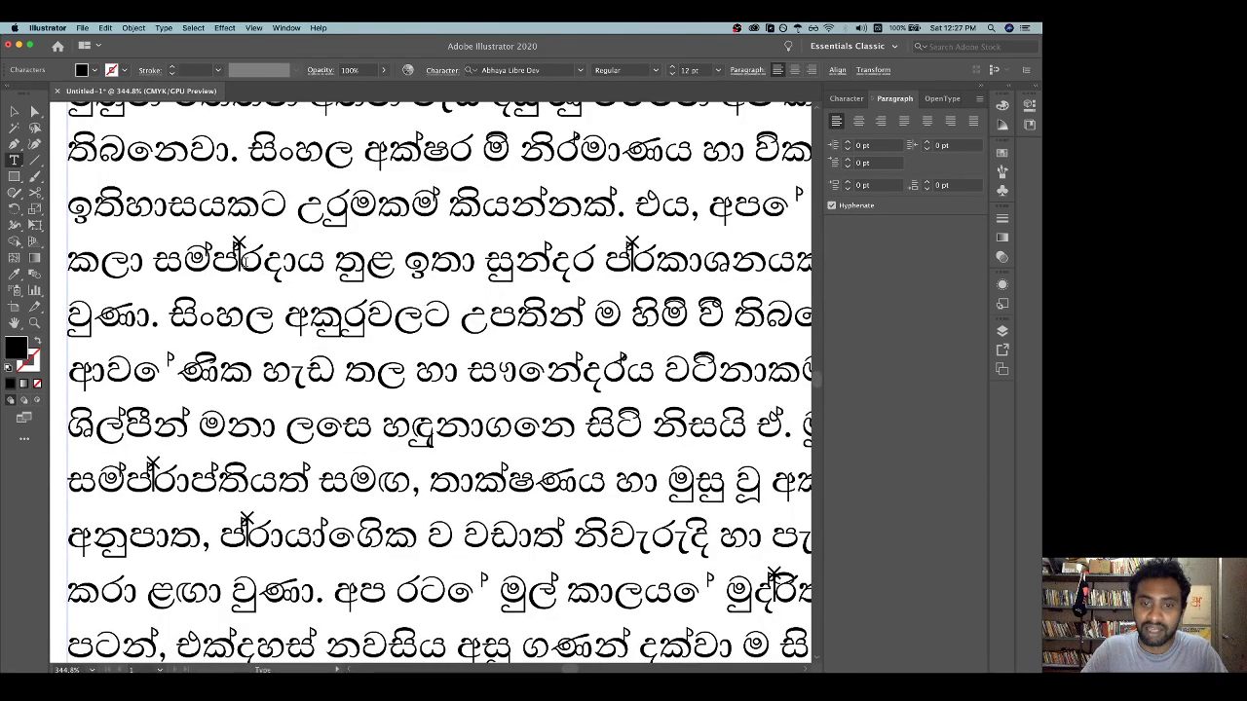
{"action": "scroll", "coordinate": [251, 261], "scroll_direction": "down", "scroll_amount": 4}
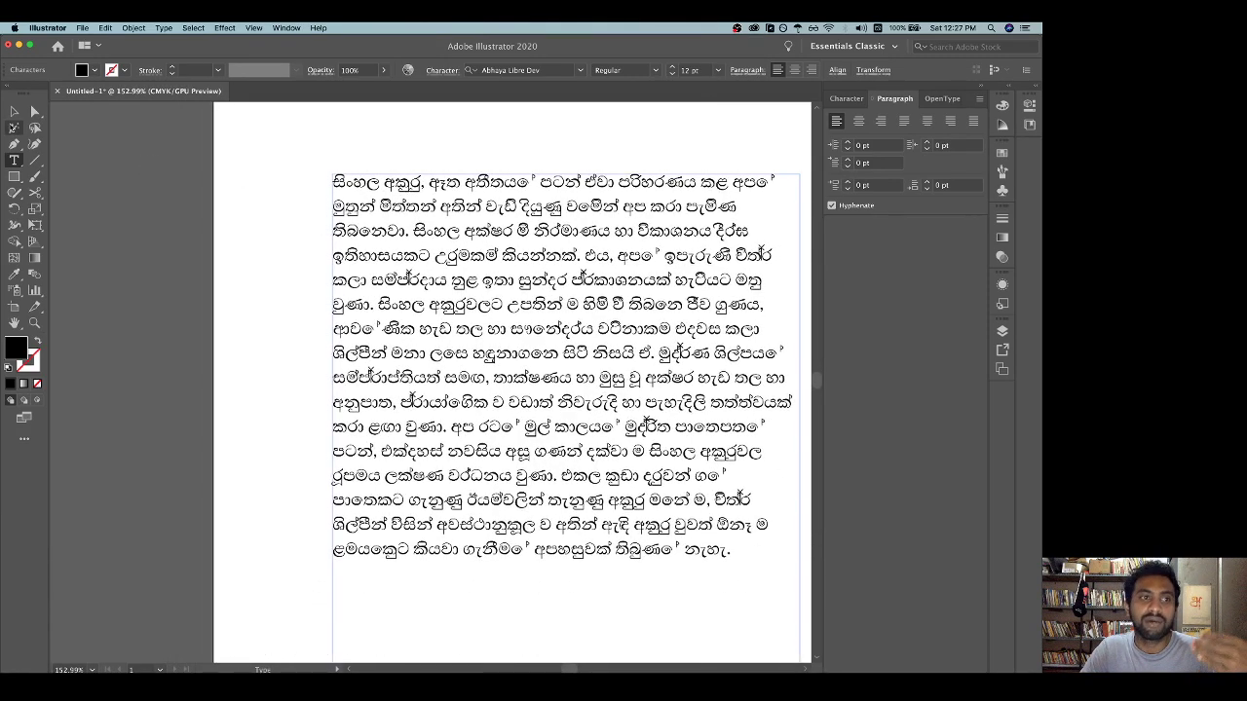
{"action": "left_click", "coordinate": [12, 113]}
{"action": "scroll", "coordinate": [273, 209], "scroll_direction": "right", "scroll_amount": 3}
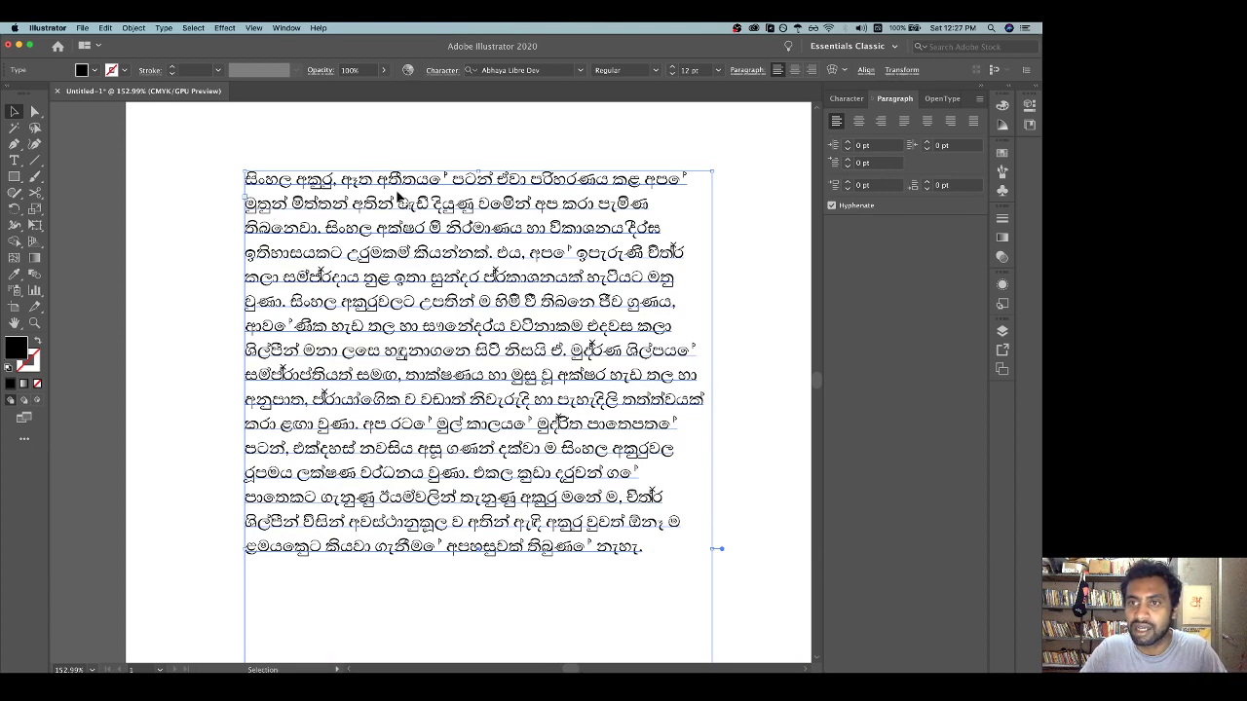
{"action": "left_click", "coordinate": [375, 166]}
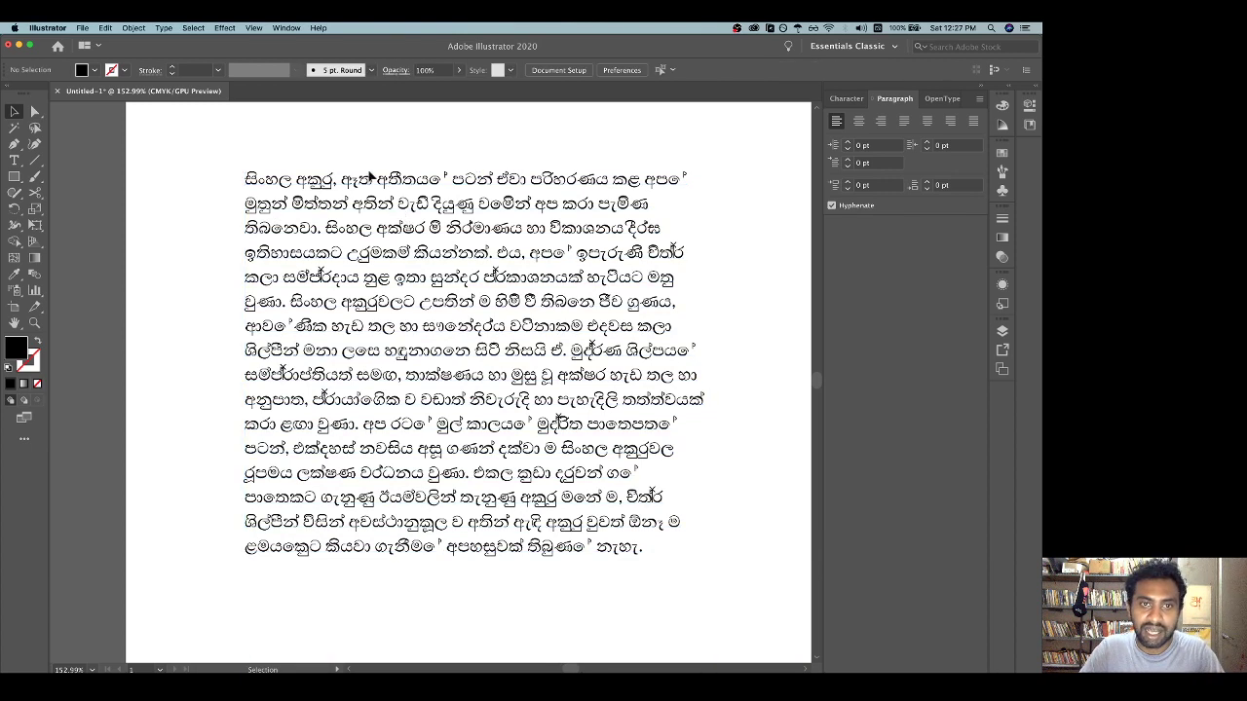
{"action": "double_click", "coordinate": [375, 240]}
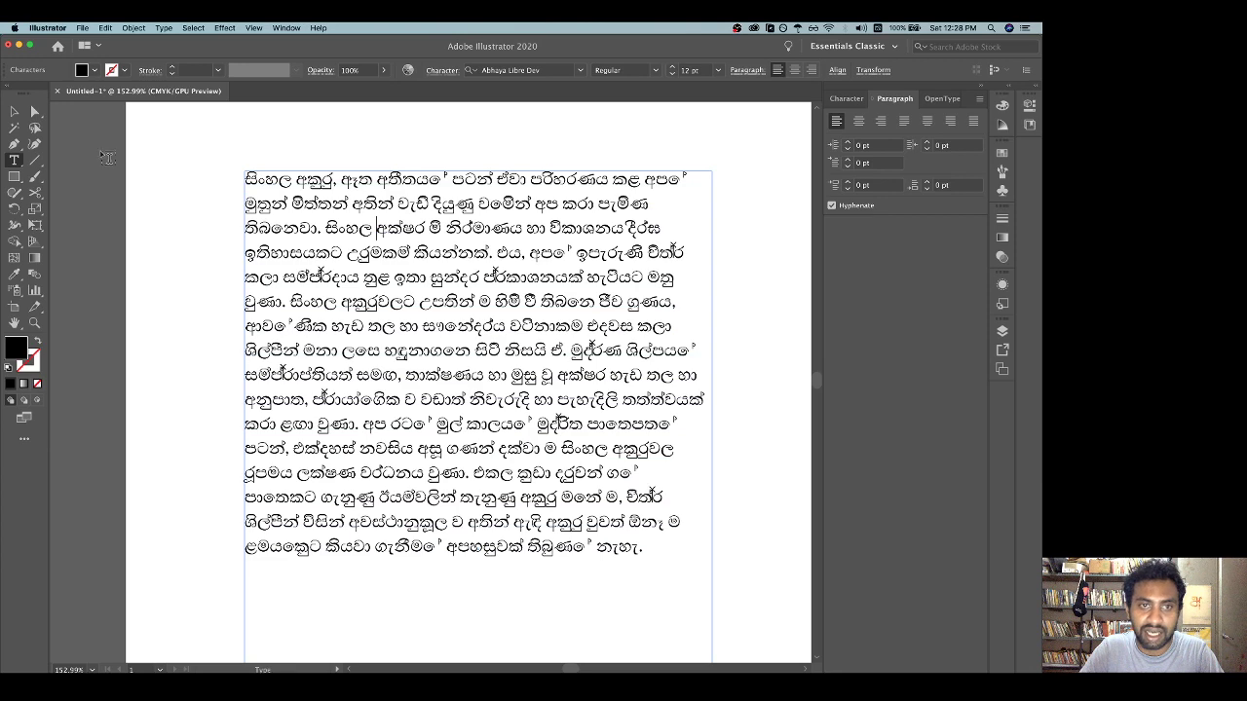
{"action": "key", "text": "Escape"}
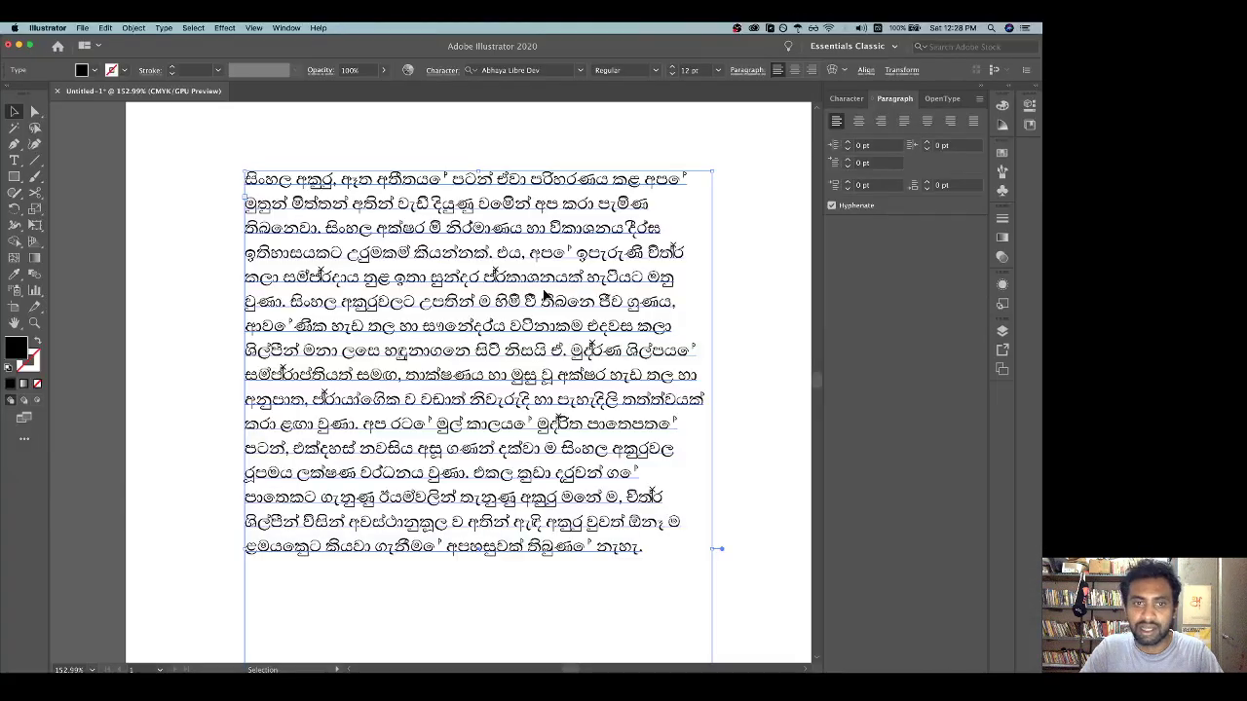
Select the entire Sinhala paragraph and set its composer to Middle Eastern & South Asian Every-line Composer
{"action": "double_click", "coordinate": [545, 294]}
{"action": "key", "text": "super+a"}
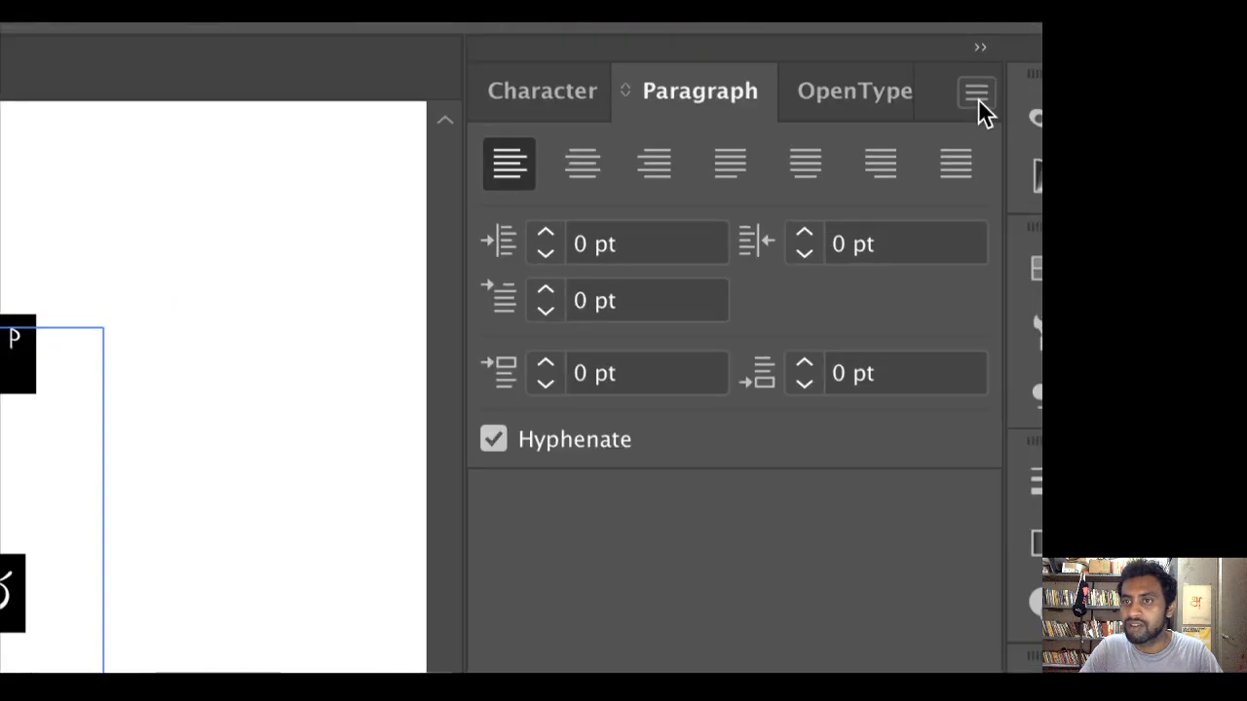
{"action": "left_click", "coordinate": [979, 100]}
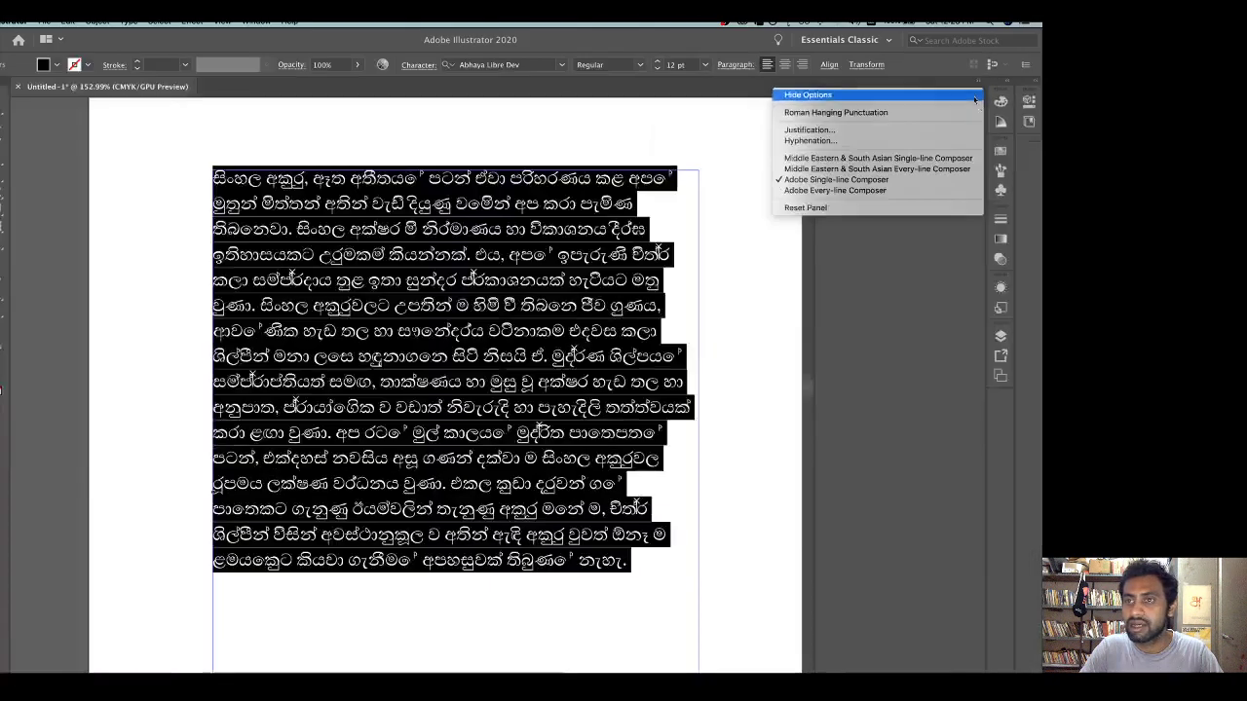
{"action": "left_click", "coordinate": [978, 97]}
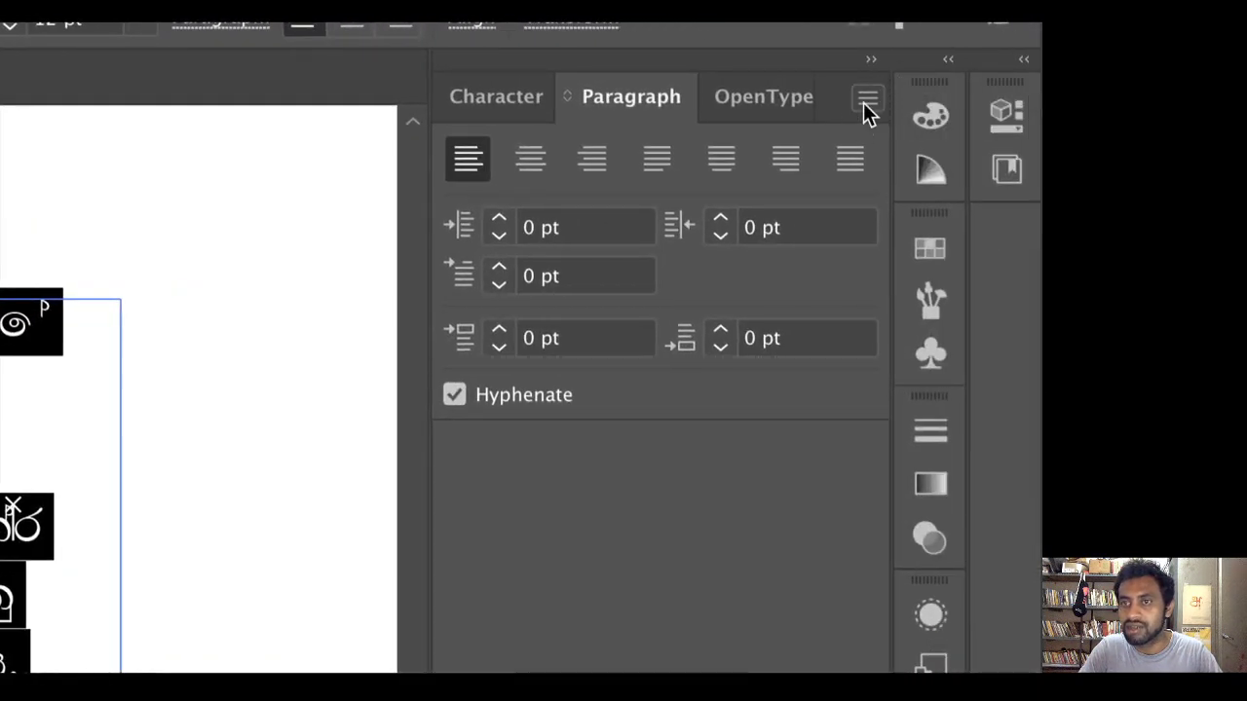
{"action": "left_click", "coordinate": [865, 101]}
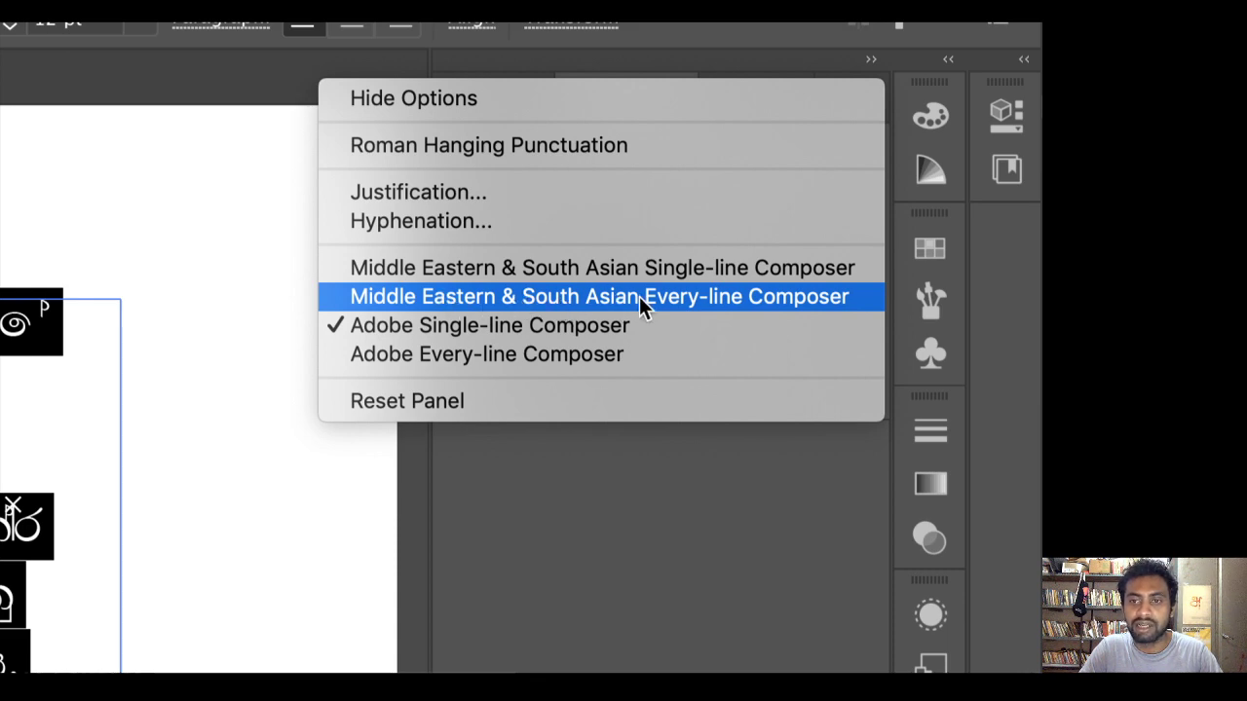
{"action": "left_click", "coordinate": [601, 297]}
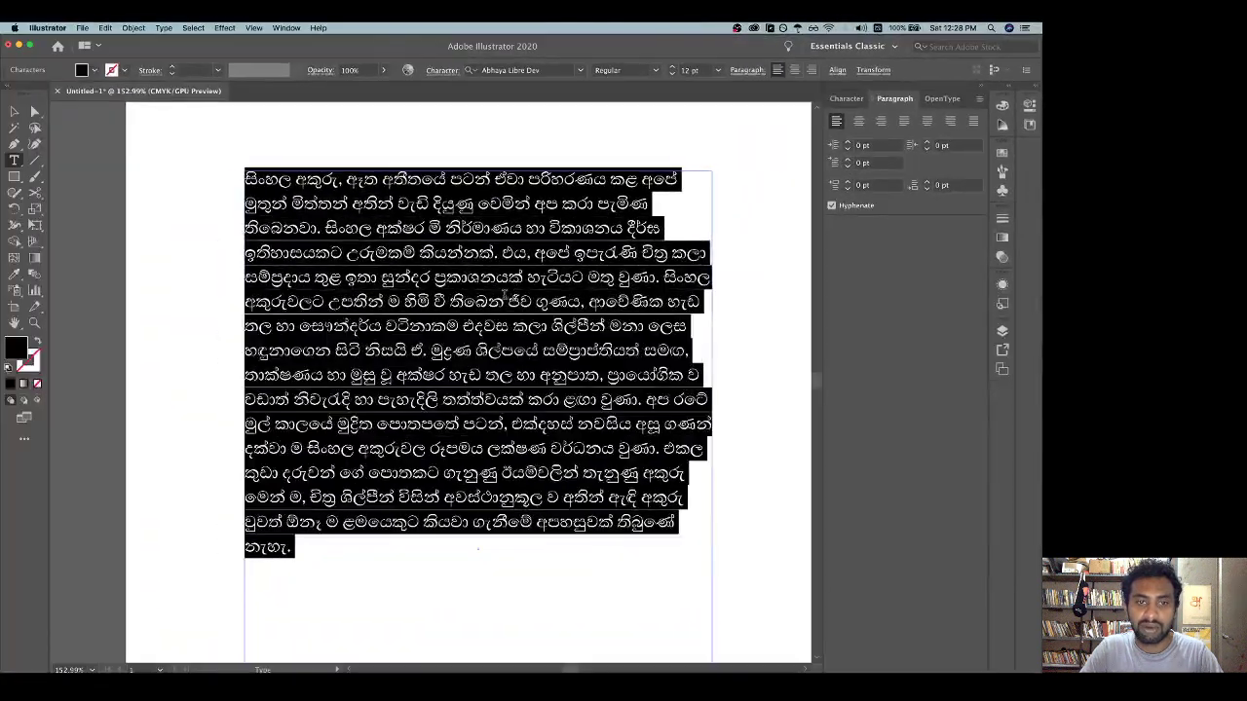
Deselect the text and examine the vowel signs and conjunct letters throughout the Sinhala paragraph, up close and as a whole
{"action": "left_click", "coordinate": [460, 316]}
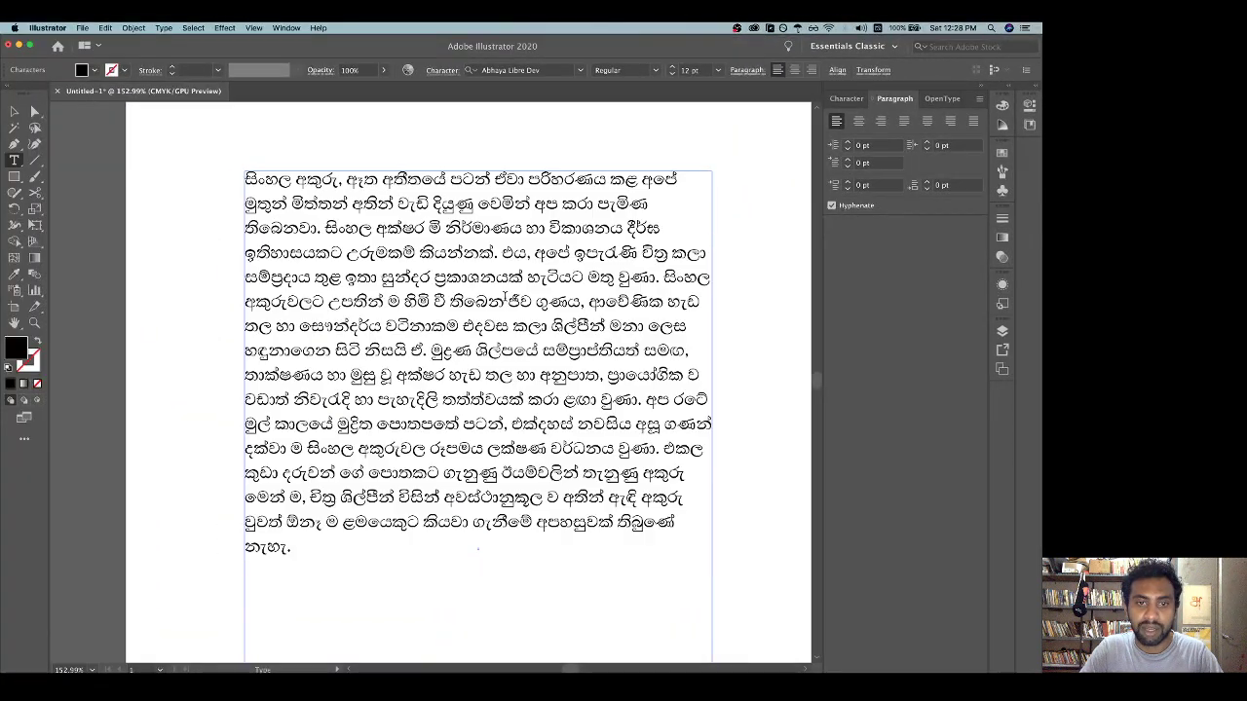
{"action": "scroll", "coordinate": [429, 265], "scroll_direction": "up", "scroll_amount": 3}
{"action": "scroll", "coordinate": [429, 265], "scroll_direction": "down", "scroll_amount": 5}
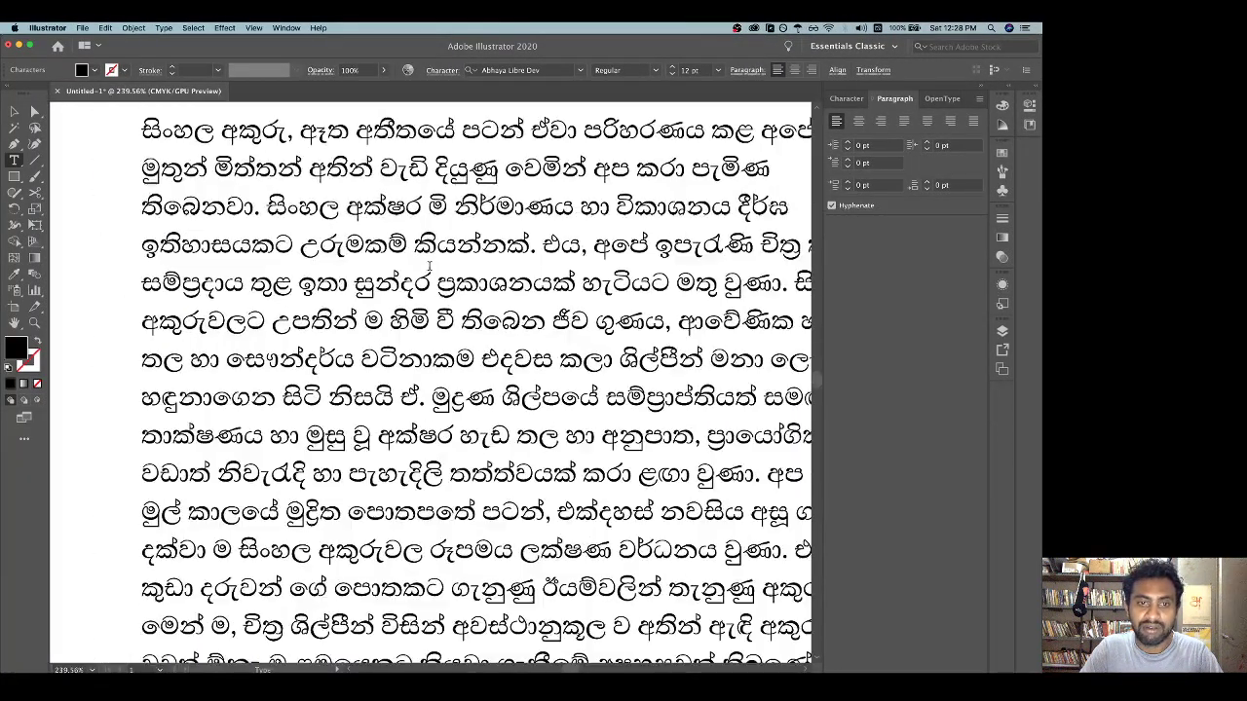
{"action": "scroll", "coordinate": [454, 380], "scroll_direction": "up", "scroll_amount": 3}
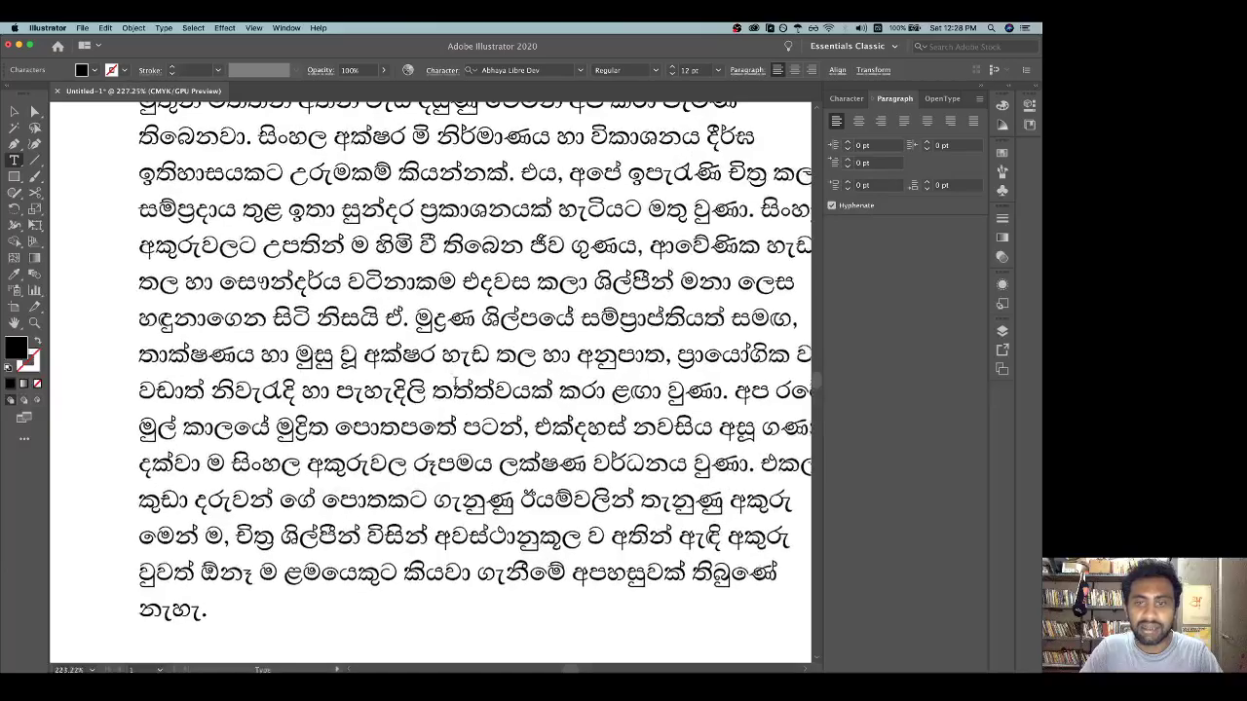
{"action": "scroll", "coordinate": [454, 382], "scroll_direction": "down", "scroll_amount": 2}
{"action": "scroll", "coordinate": [454, 382], "scroll_direction": "up", "scroll_amount": 1}
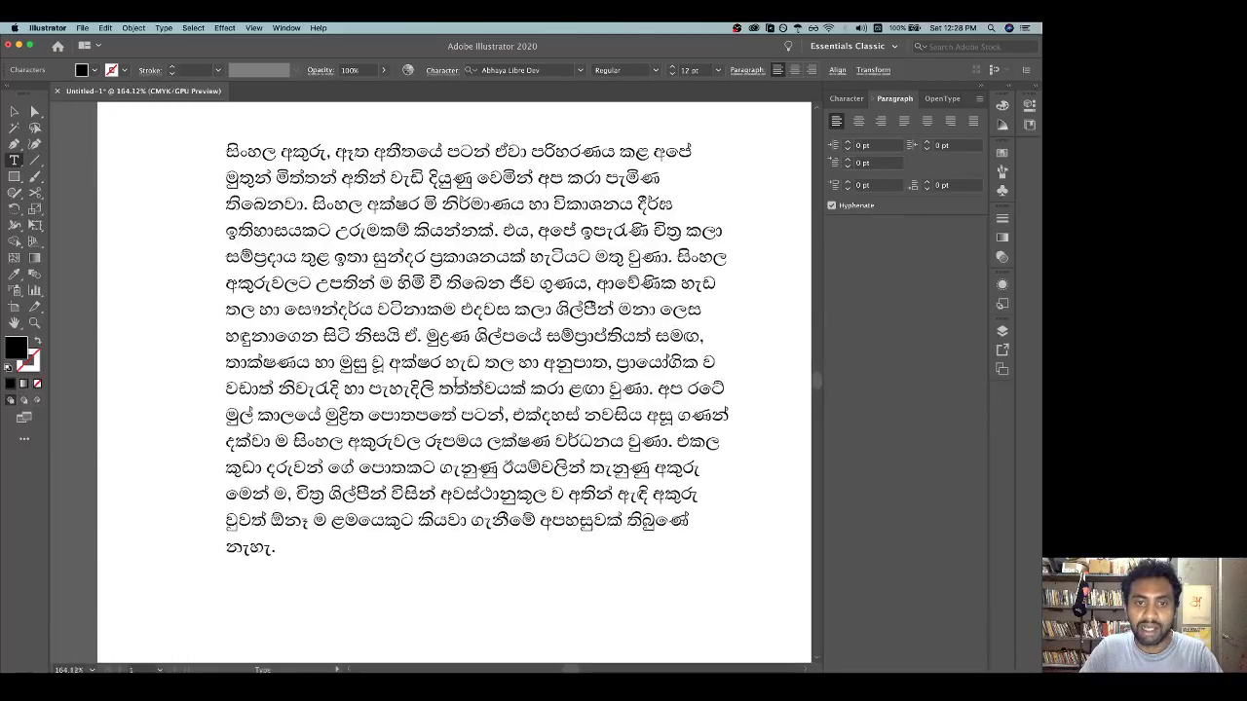
{"action": "scroll", "coordinate": [457, 289], "scroll_direction": "down", "scroll_amount": 1}
{"action": "scroll", "coordinate": [457, 290], "scroll_direction": "up", "scroll_amount": 2}
{"action": "scroll", "coordinate": [457, 289], "scroll_direction": "down", "scroll_amount": 1}
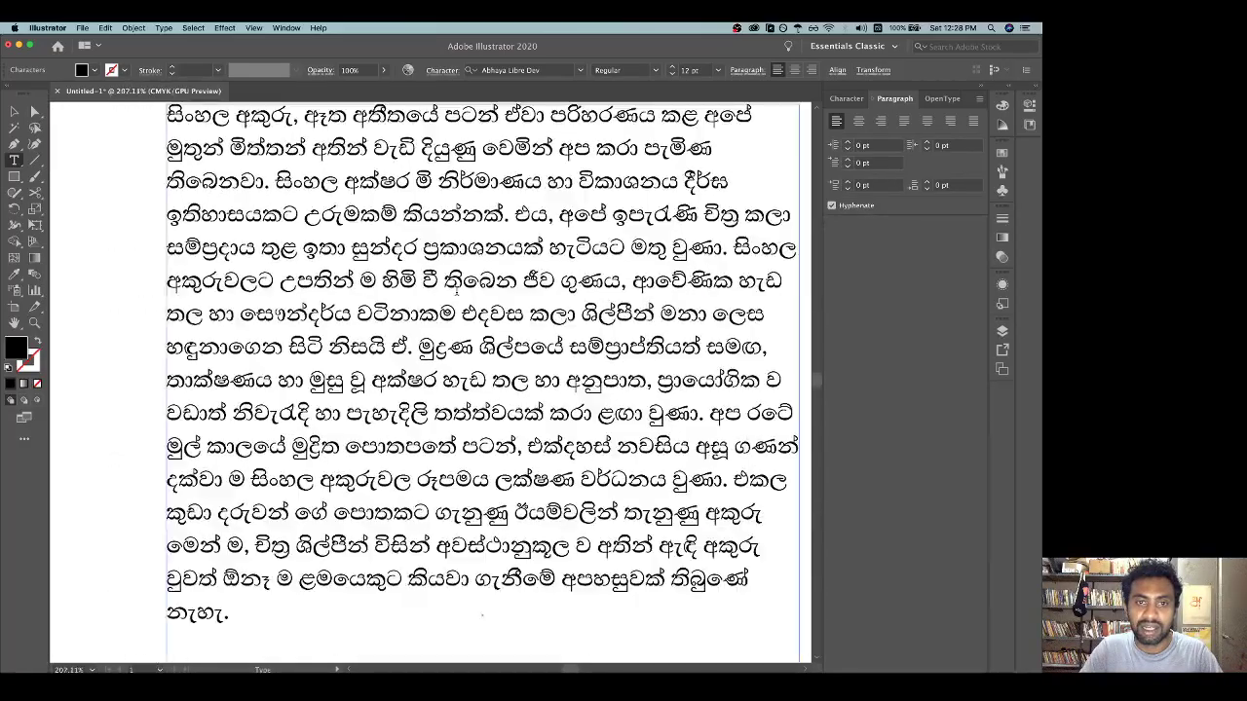
{"action": "scroll", "coordinate": [437, 261], "scroll_direction": "up", "scroll_amount": 2}
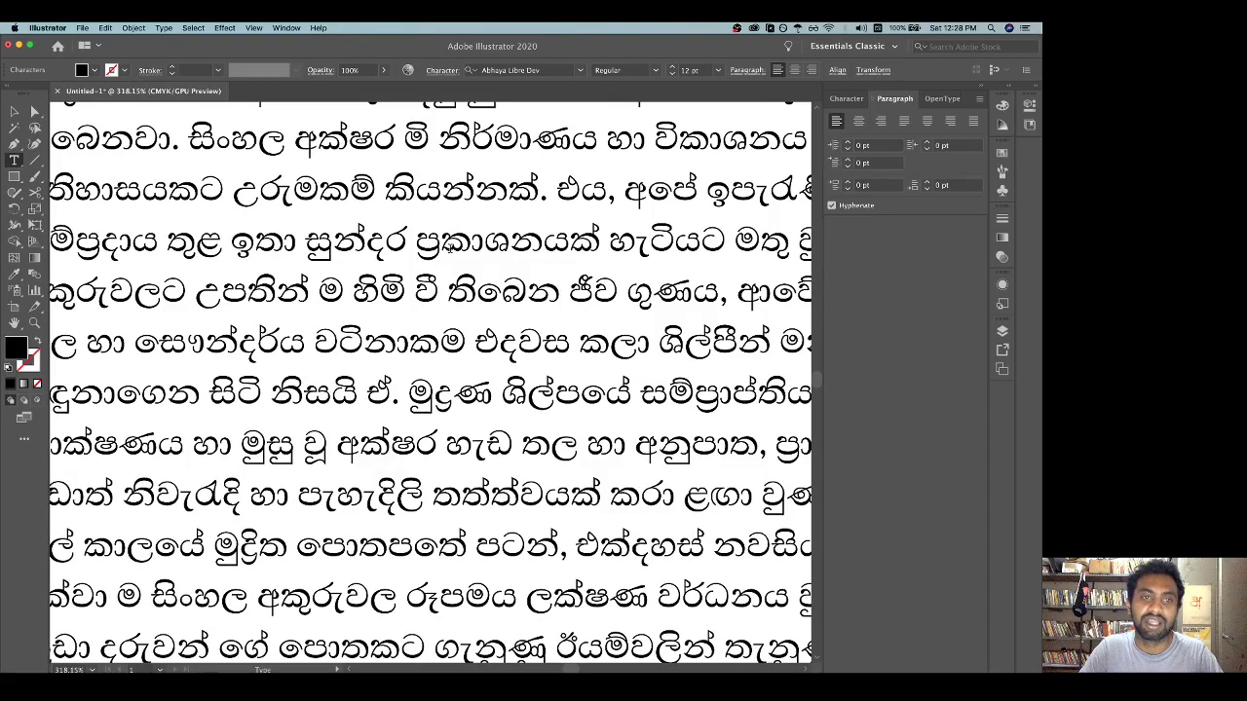
{"action": "scroll", "coordinate": [434, 249], "scroll_direction": "down", "scroll_amount": 3}
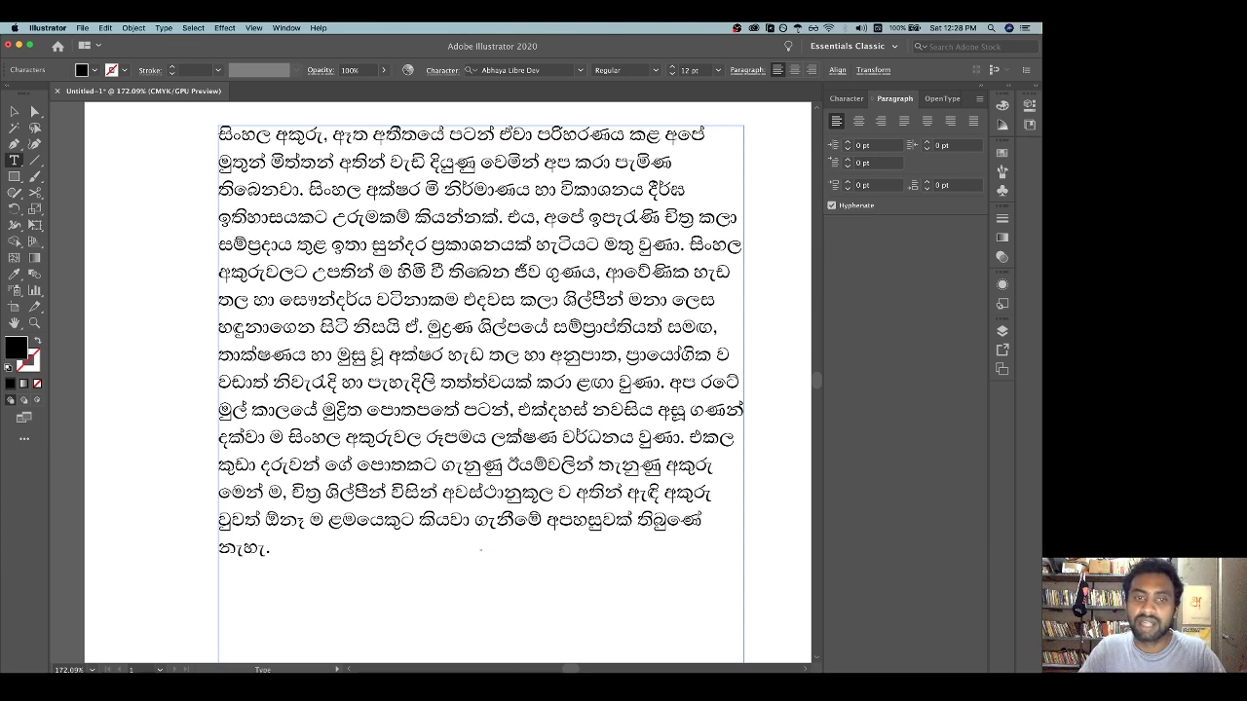
Review the composer choices available in the paragraph options, leaving Middle Eastern & South Asian Every-line Composer chosen
{"action": "key", "text": "super+Tab"}
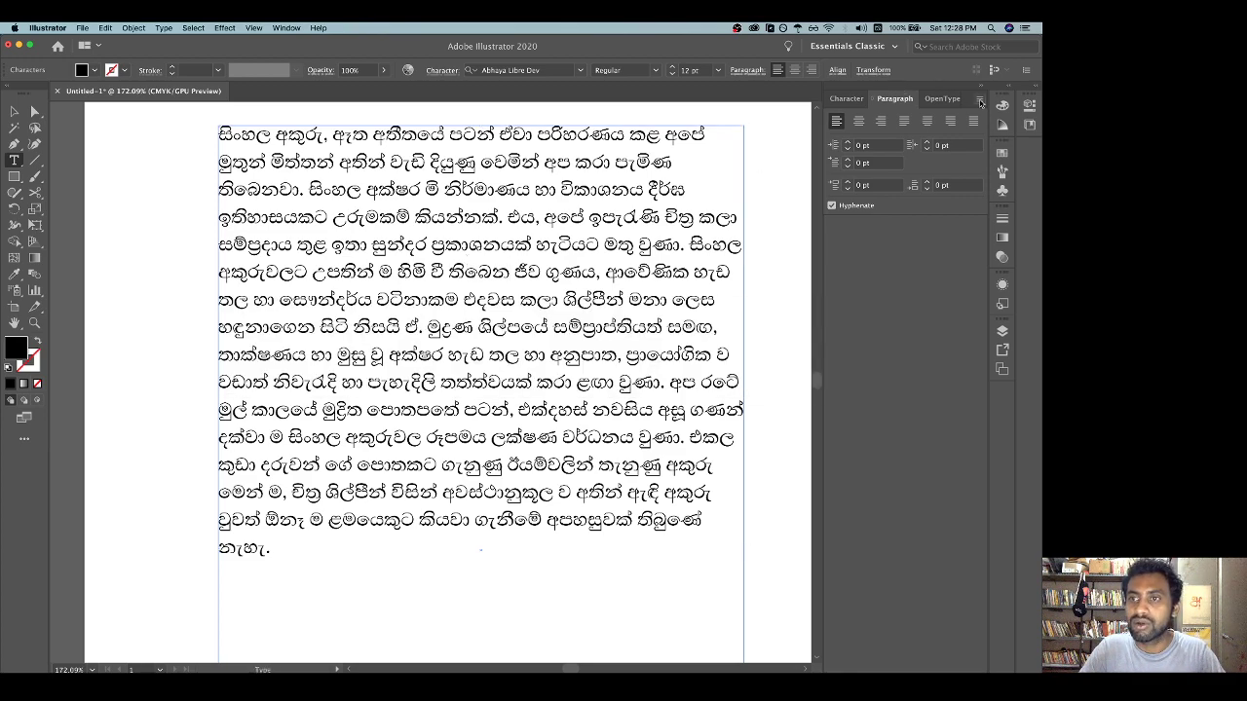
{"action": "left_click", "coordinate": [980, 101]}
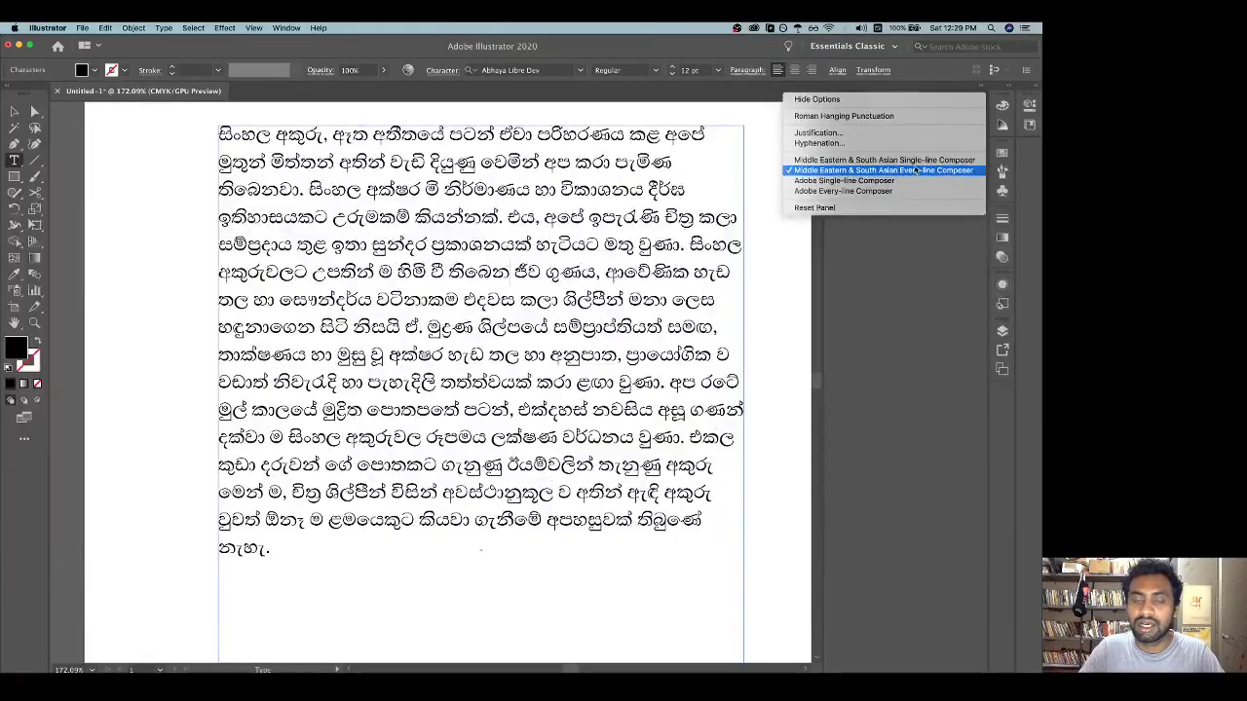
{"action": "left_click", "coordinate": [906, 181]}
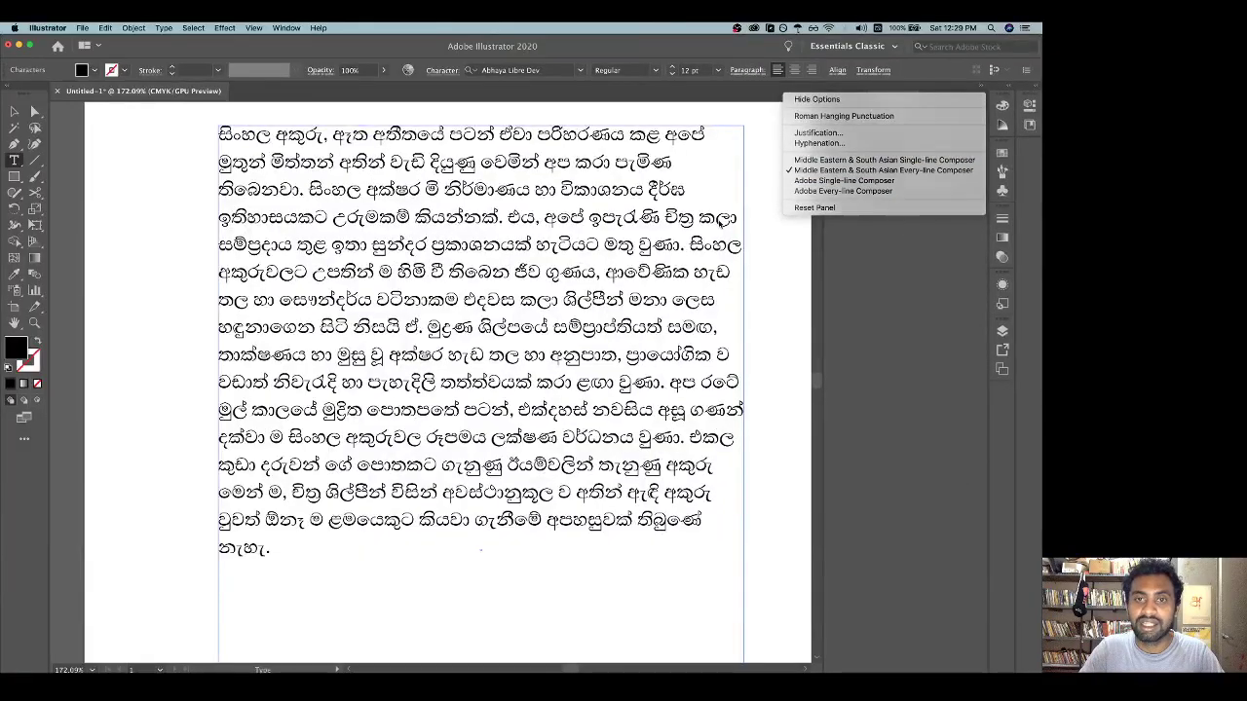
Switch to Photoshop and enlarge its window to fill the screen with the Sinhala text document
{"action": "key", "text": "super+Tab"}
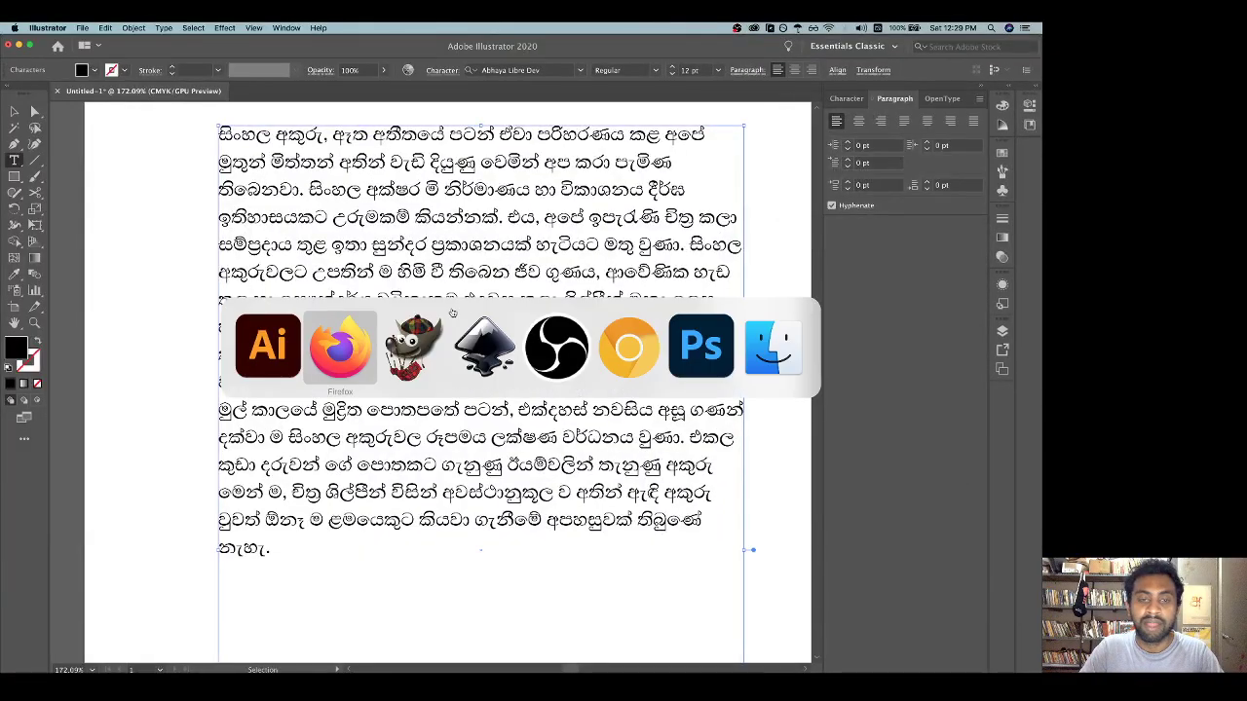
{"action": "left_click", "coordinate": [679, 341]}
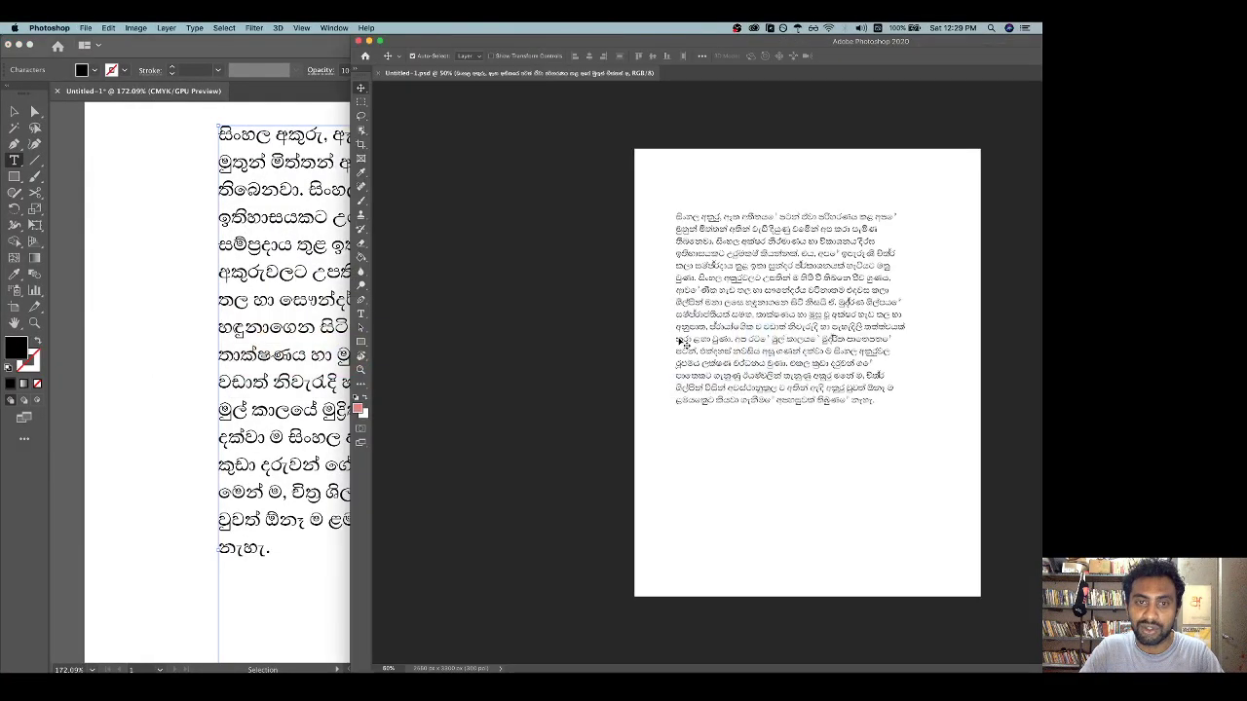
{"action": "double_click", "coordinate": [729, 46]}
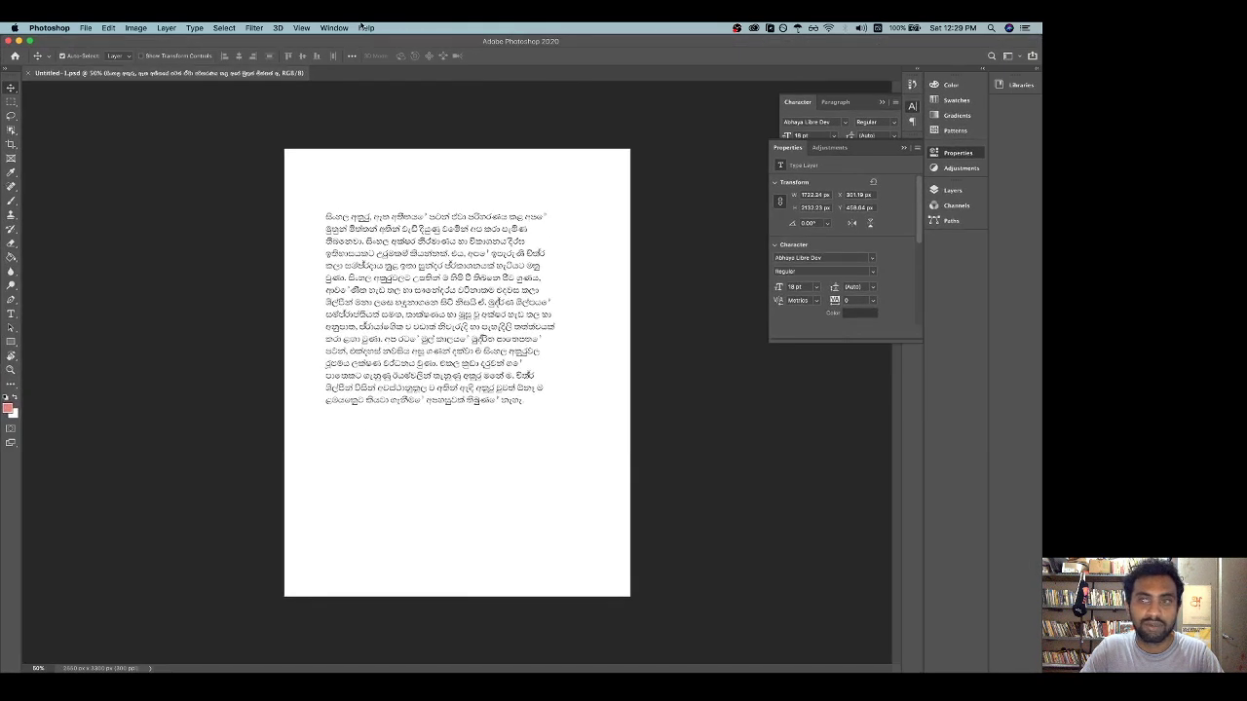
Check the installed Photoshop version in its About information and close that information
{"action": "left_click", "coordinate": [65, 27]}
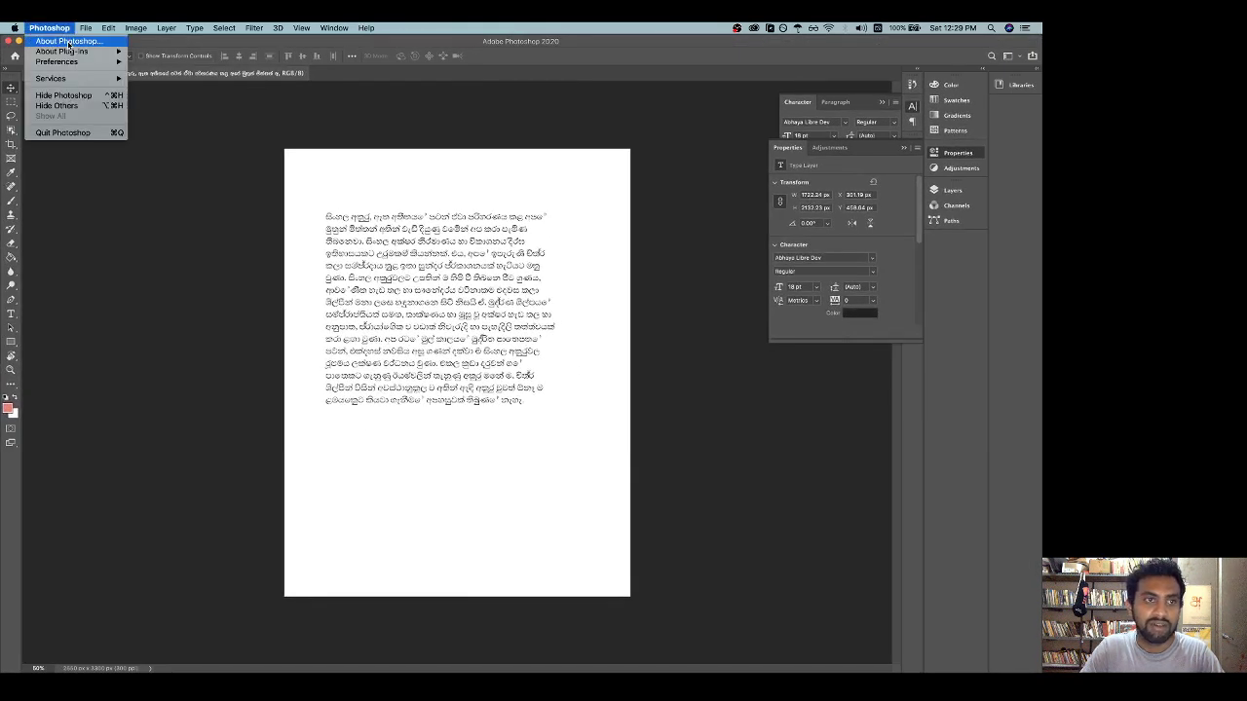
{"action": "left_click", "coordinate": [68, 41]}
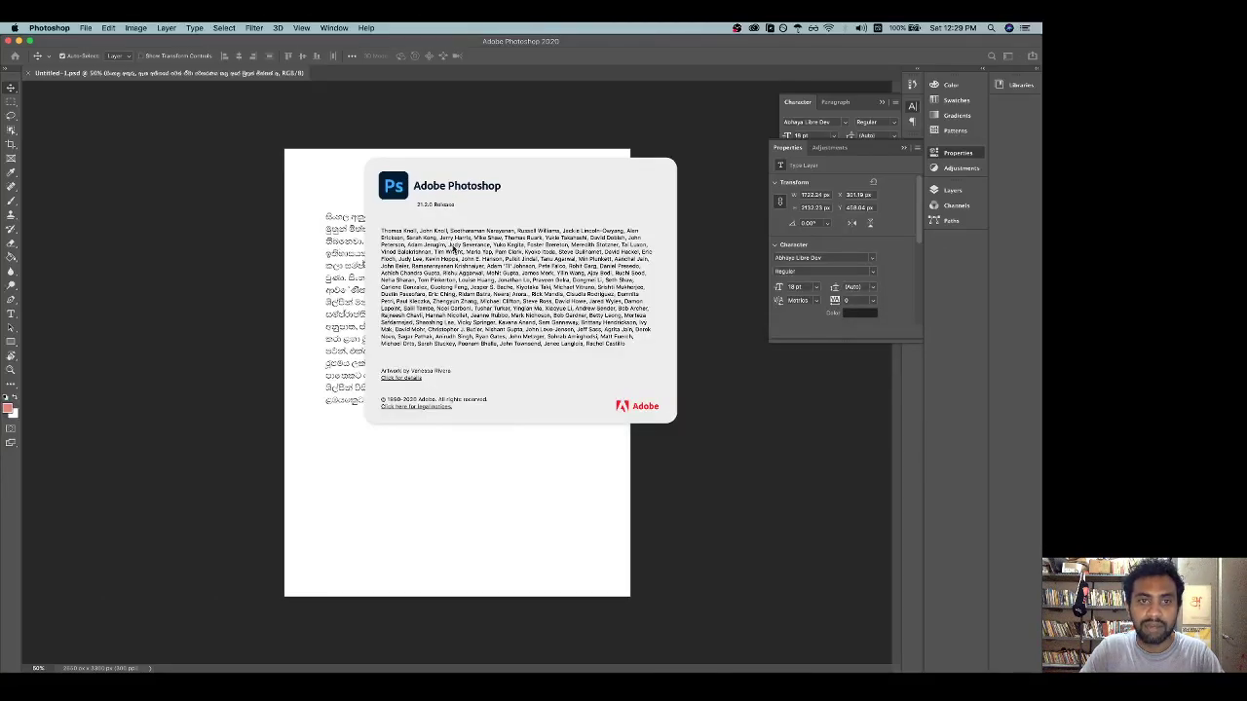
{"action": "left_click", "coordinate": [453, 249]}
Examine the Sinhala text layer closely, select its whole paragraph and review the layout choices in the paragraph options
{"action": "scroll", "coordinate": [399, 237], "scroll_direction": "up", "scroll_amount": 3}
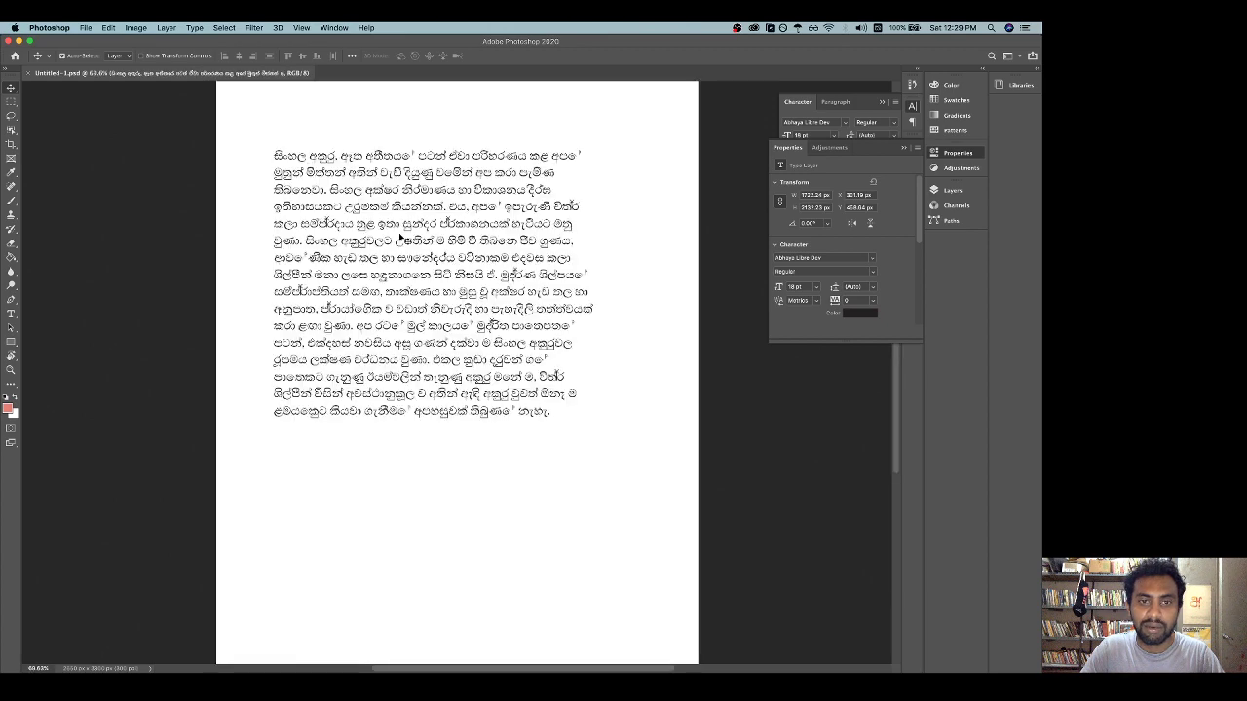
{"action": "scroll", "coordinate": [399, 237], "scroll_direction": "up", "scroll_amount": 3}
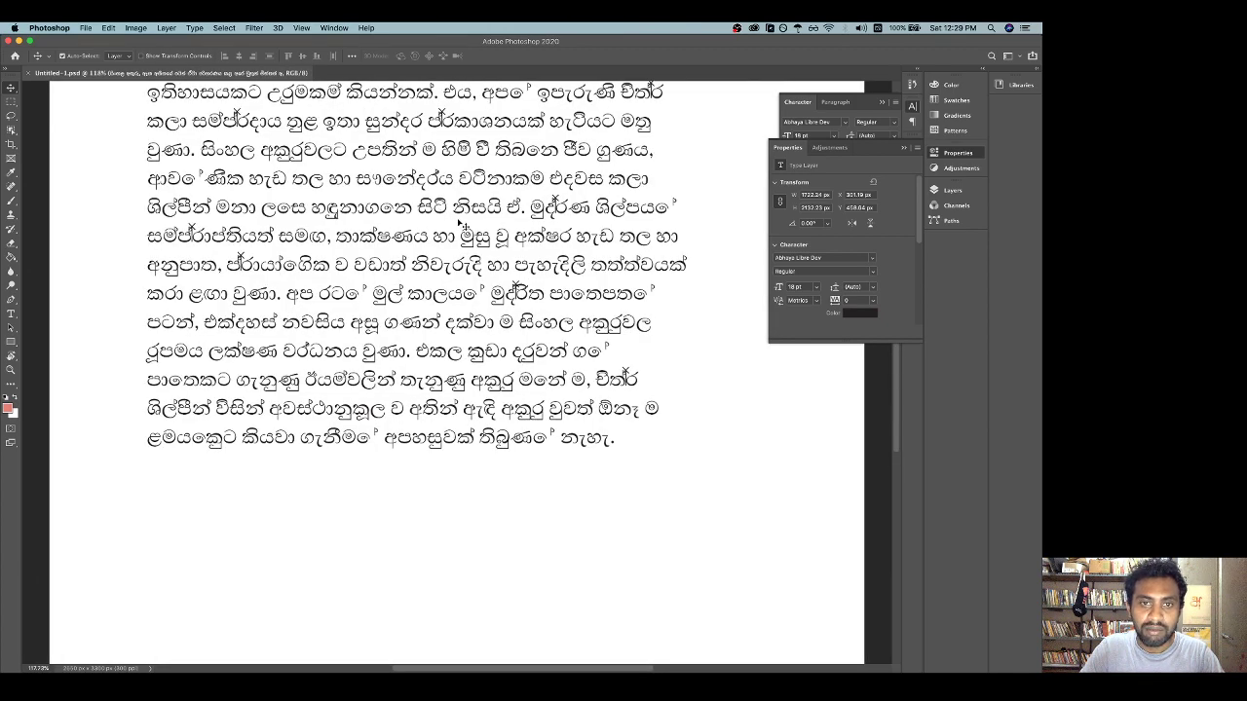
{"action": "double_click", "coordinate": [460, 222]}
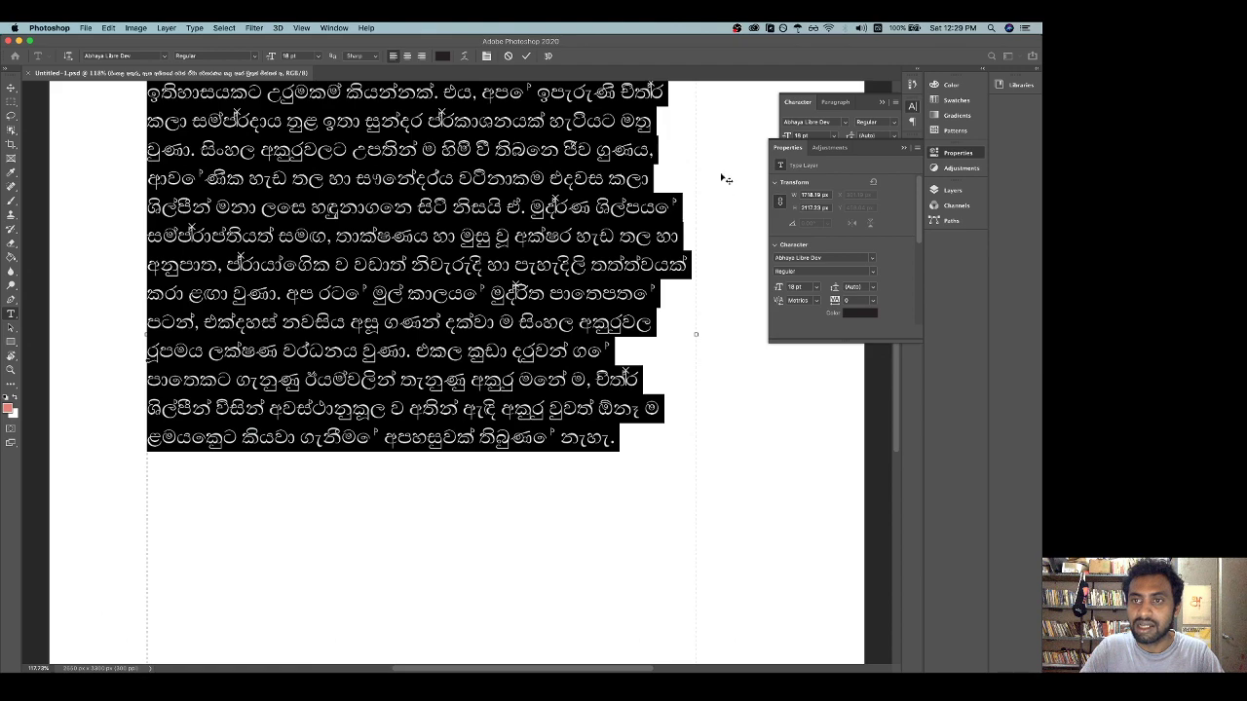
{"action": "left_click", "coordinate": [843, 103]}
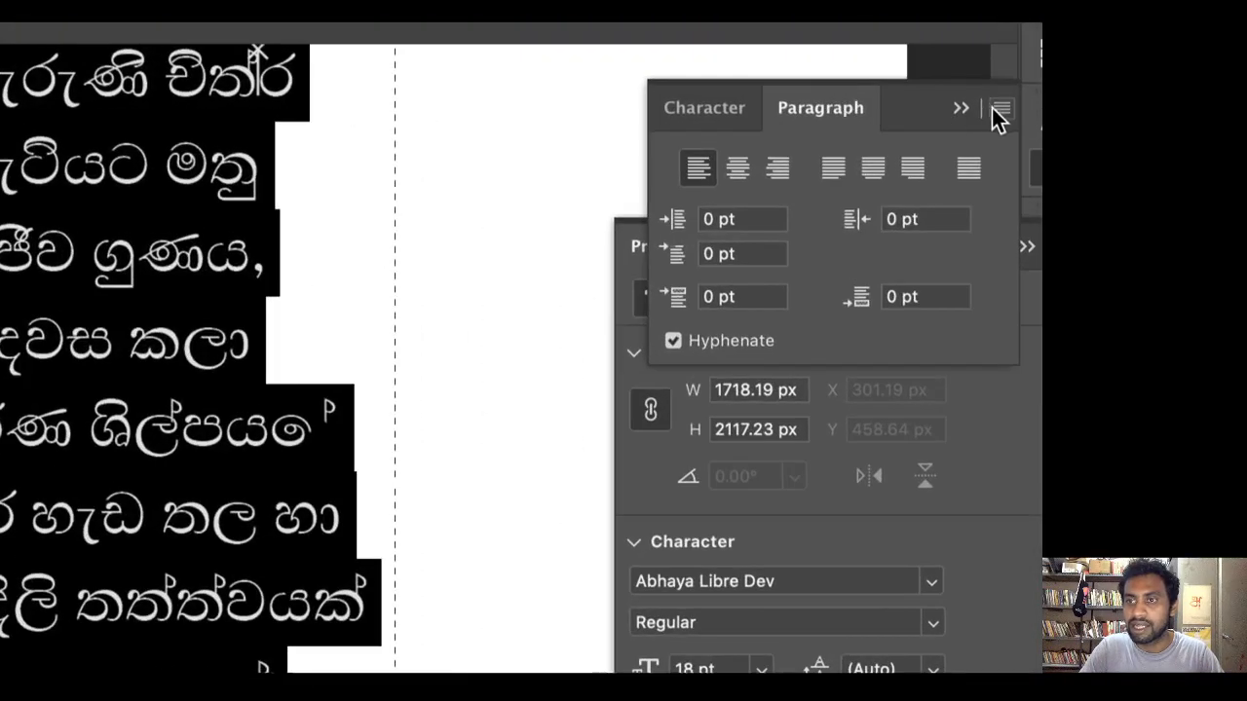
{"action": "left_click", "coordinate": [993, 109]}
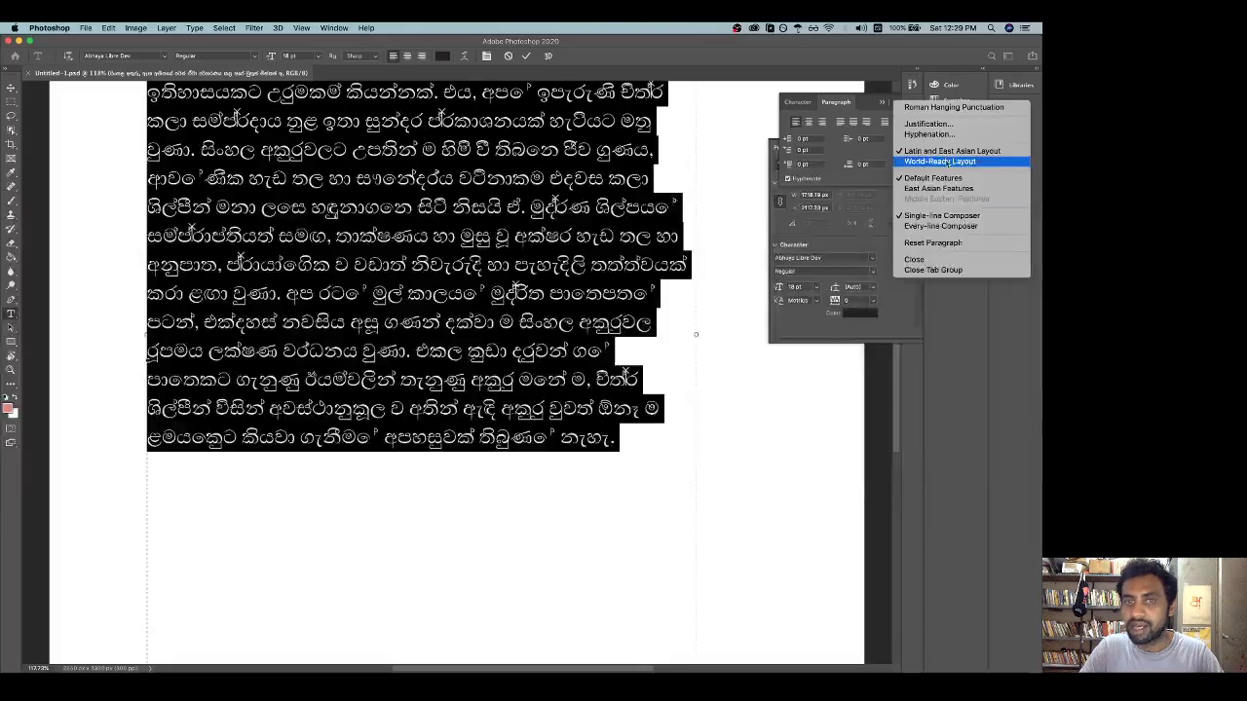
{"action": "left_click", "coordinate": [916, 200]}
Switch to Illustrator and review its Middle Eastern & South Asian composer choices for comparison with Photoshop's layout options
{"action": "key", "text": "super+Tab"}
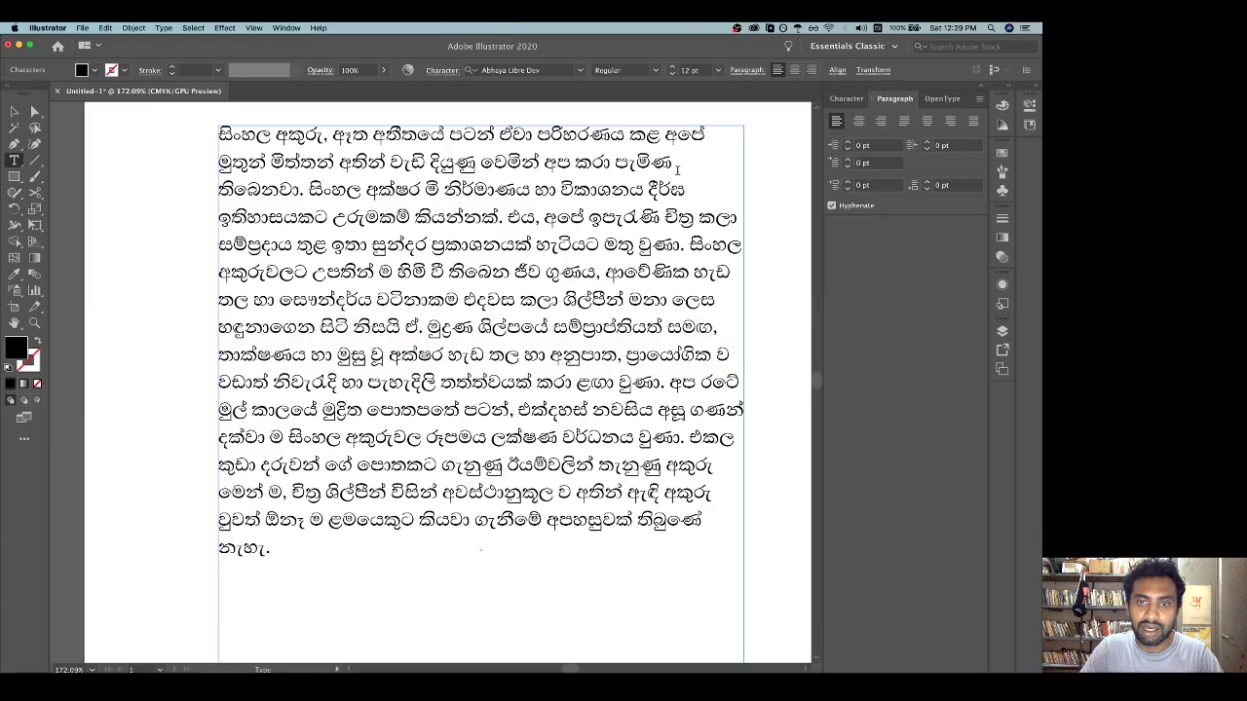
{"action": "left_click", "coordinate": [984, 98]}
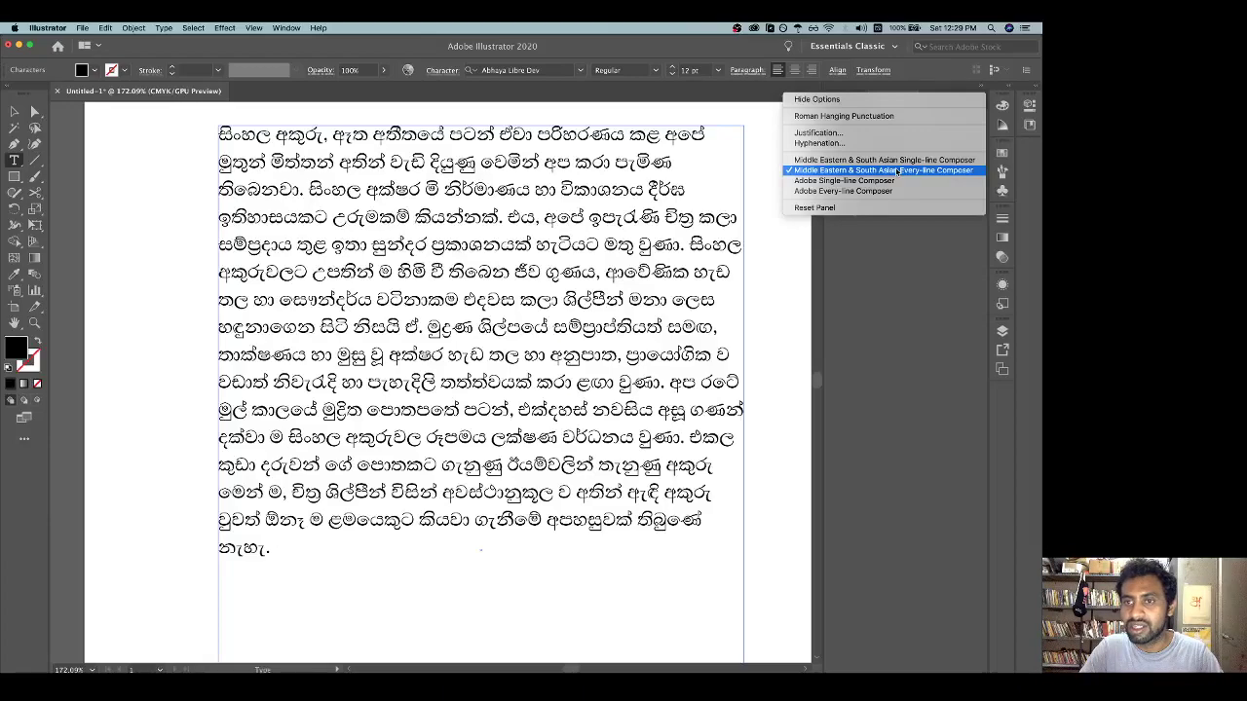
{"action": "left_click", "coordinate": [881, 167]}
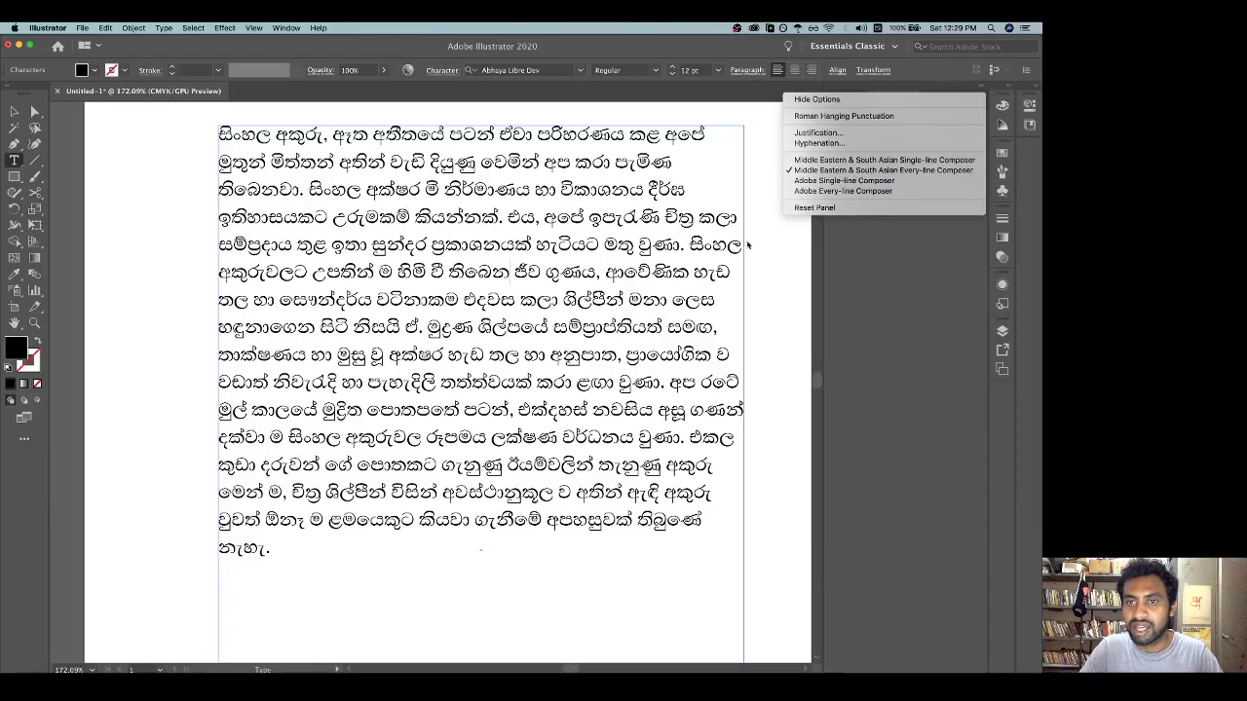
Switch back to Photoshop, select the whole Sinhala paragraph and apply World-Ready Layout to it
{"action": "key", "text": "super+Tab"}
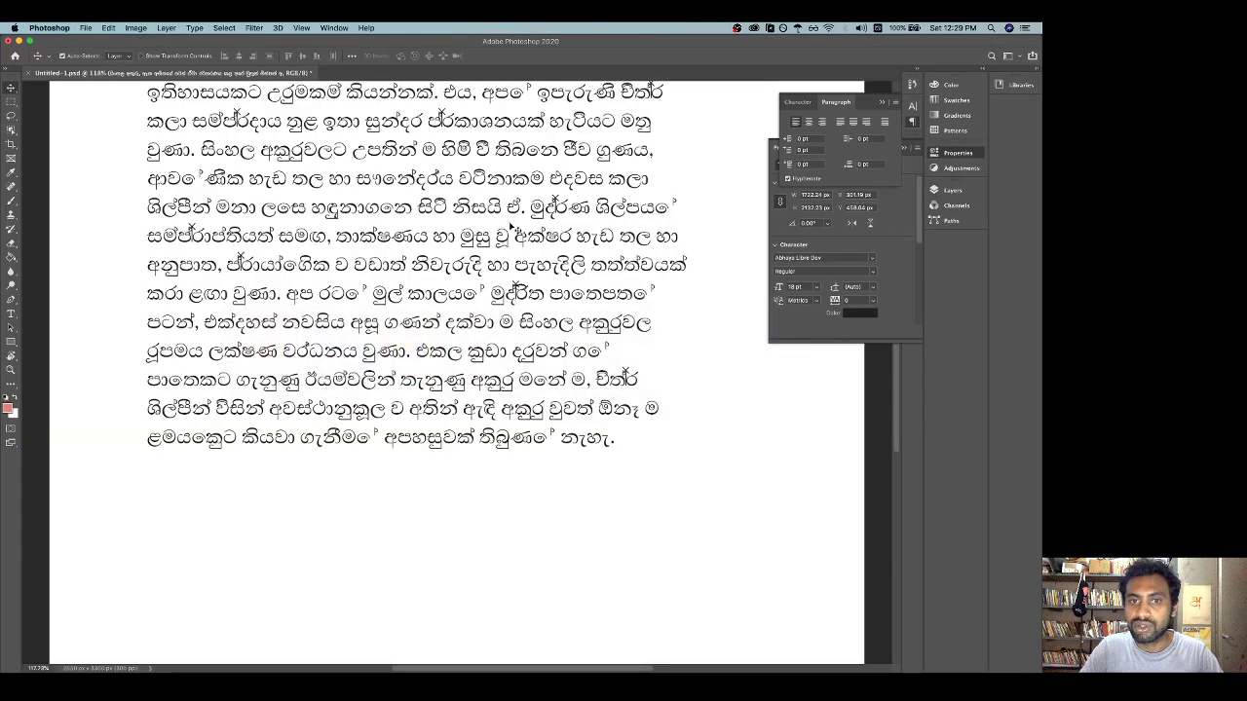
{"action": "scroll", "coordinate": [510, 226], "scroll_direction": "up", "scroll_amount": 3}
{"action": "double_click", "coordinate": [506, 222]}
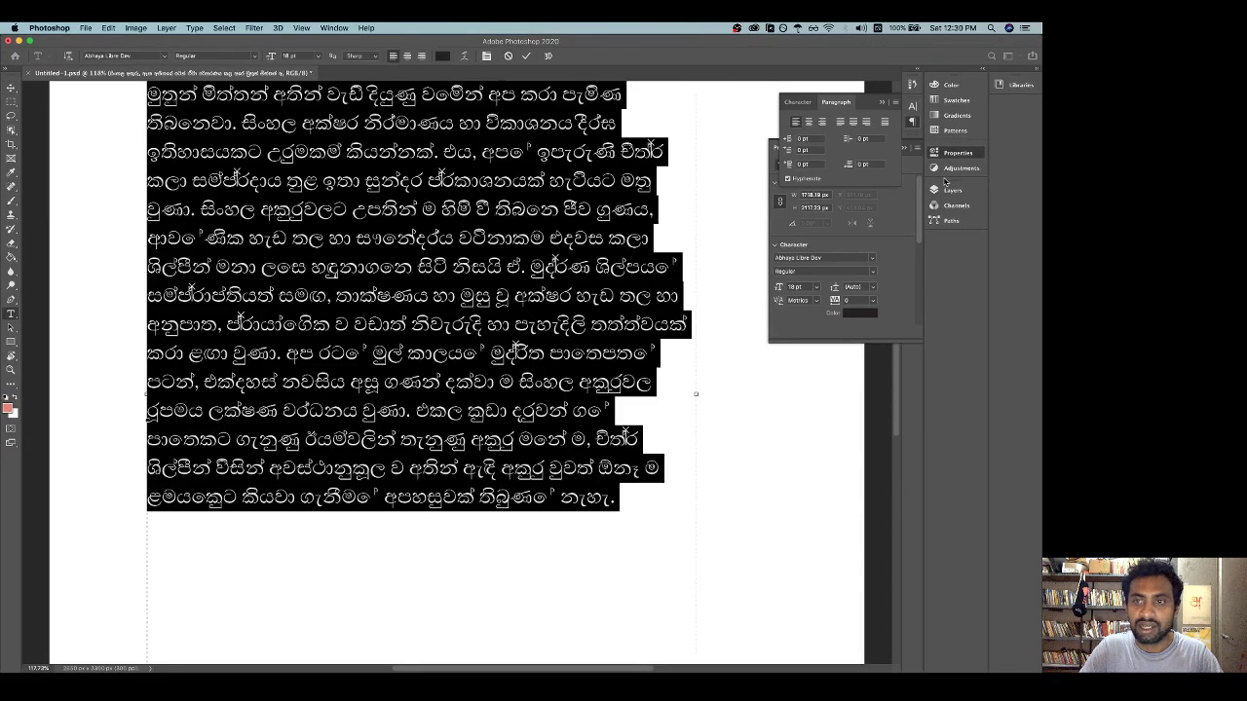
{"action": "left_click", "coordinate": [892, 103]}
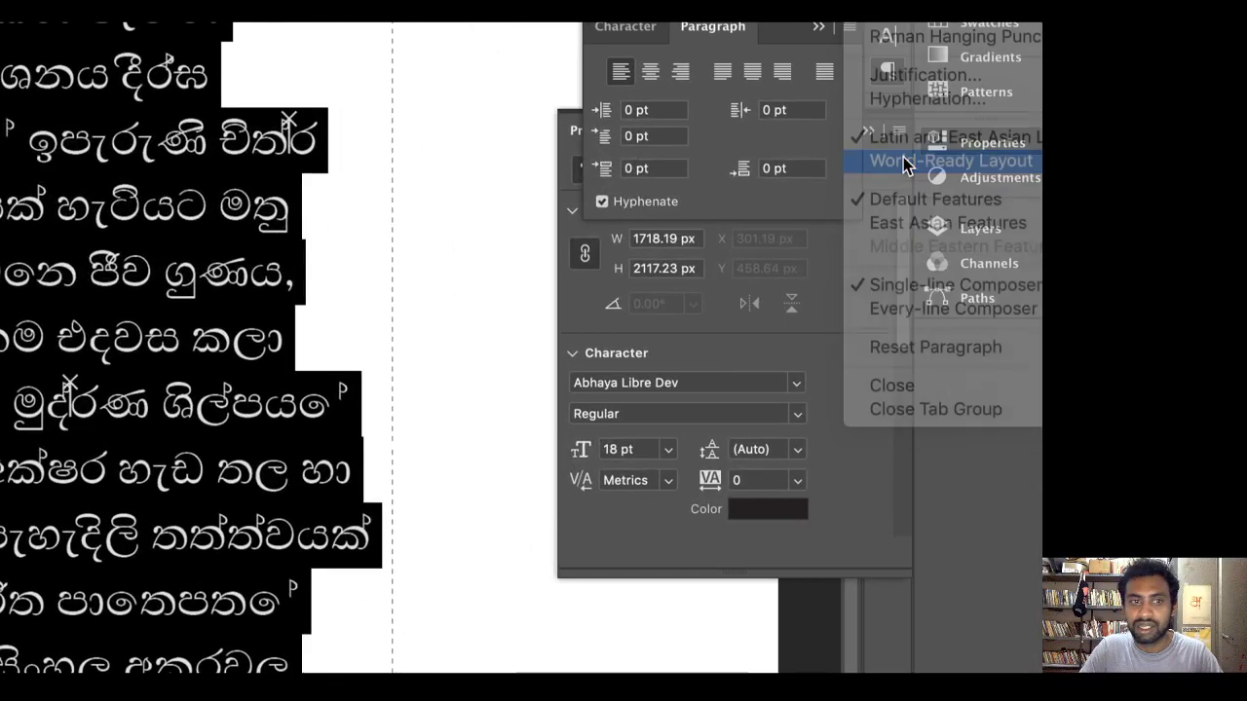
{"action": "left_click", "coordinate": [906, 164]}
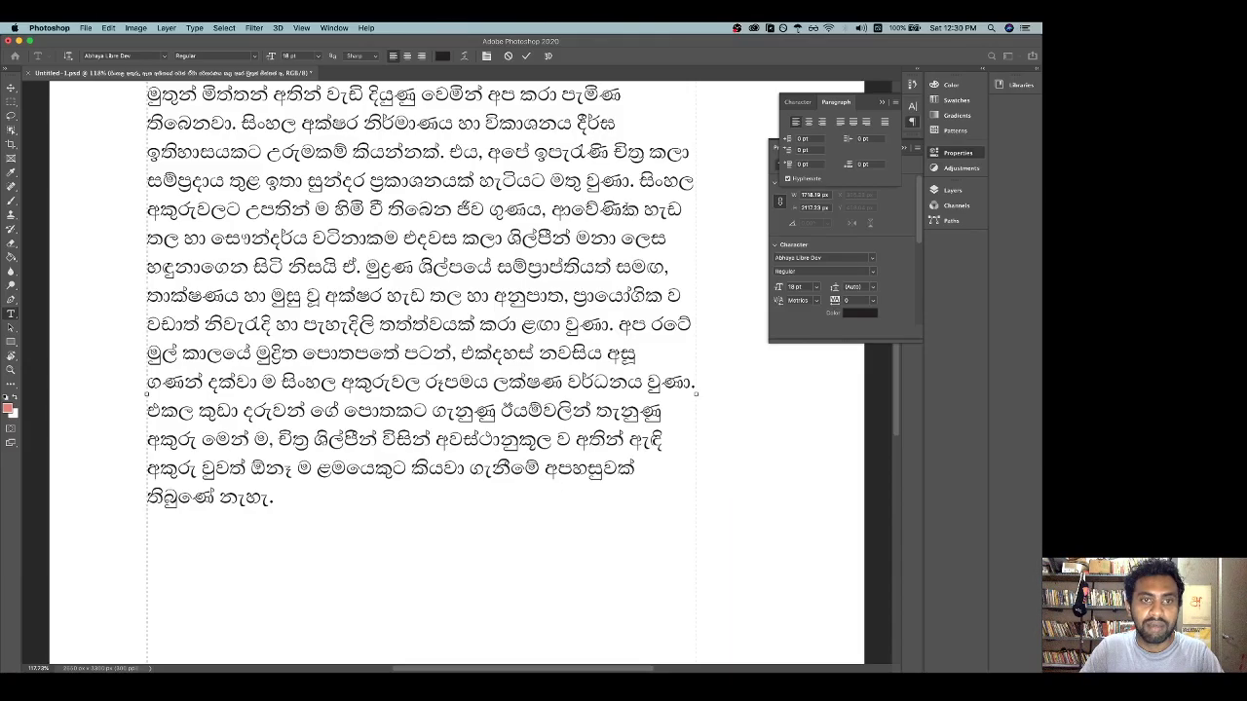
Inspect the letter shapes across the Sinhala paragraph, and finish text editing by changing to the Move tool
{"action": "scroll", "coordinate": [631, 211], "scroll_direction": "up", "scroll_amount": 3}
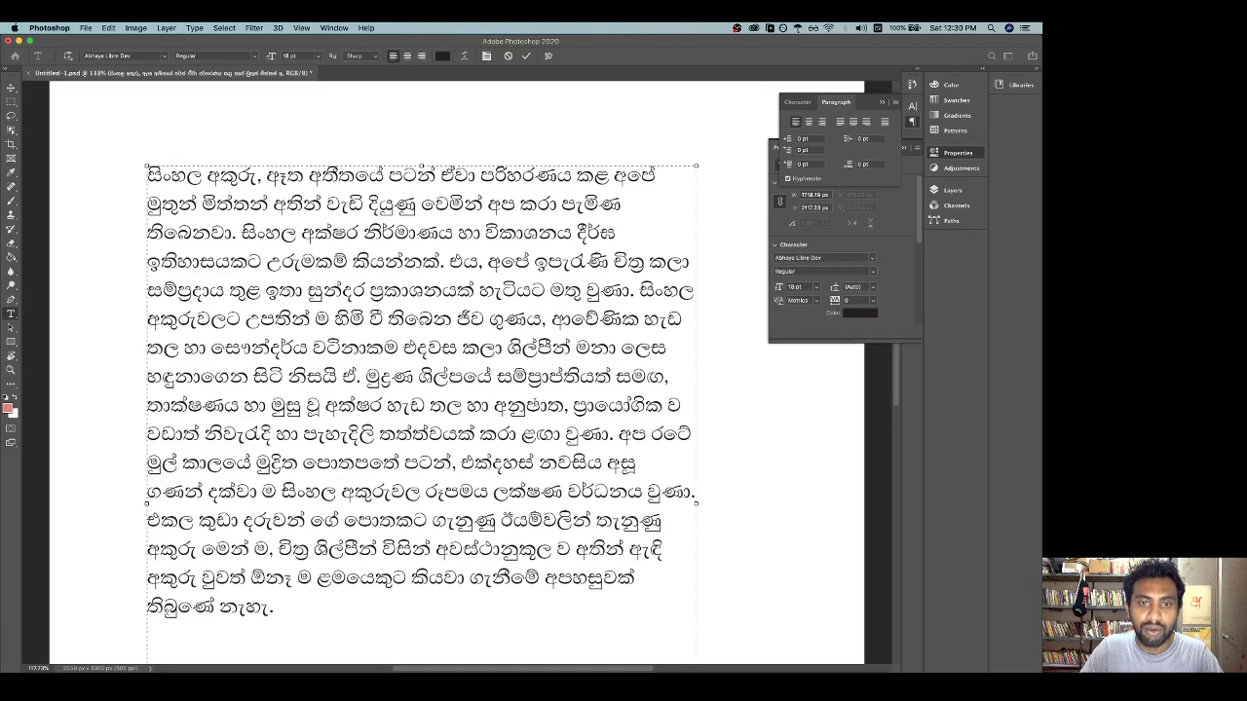
{"action": "scroll", "coordinate": [534, 402], "scroll_direction": "up", "scroll_amount": 3}
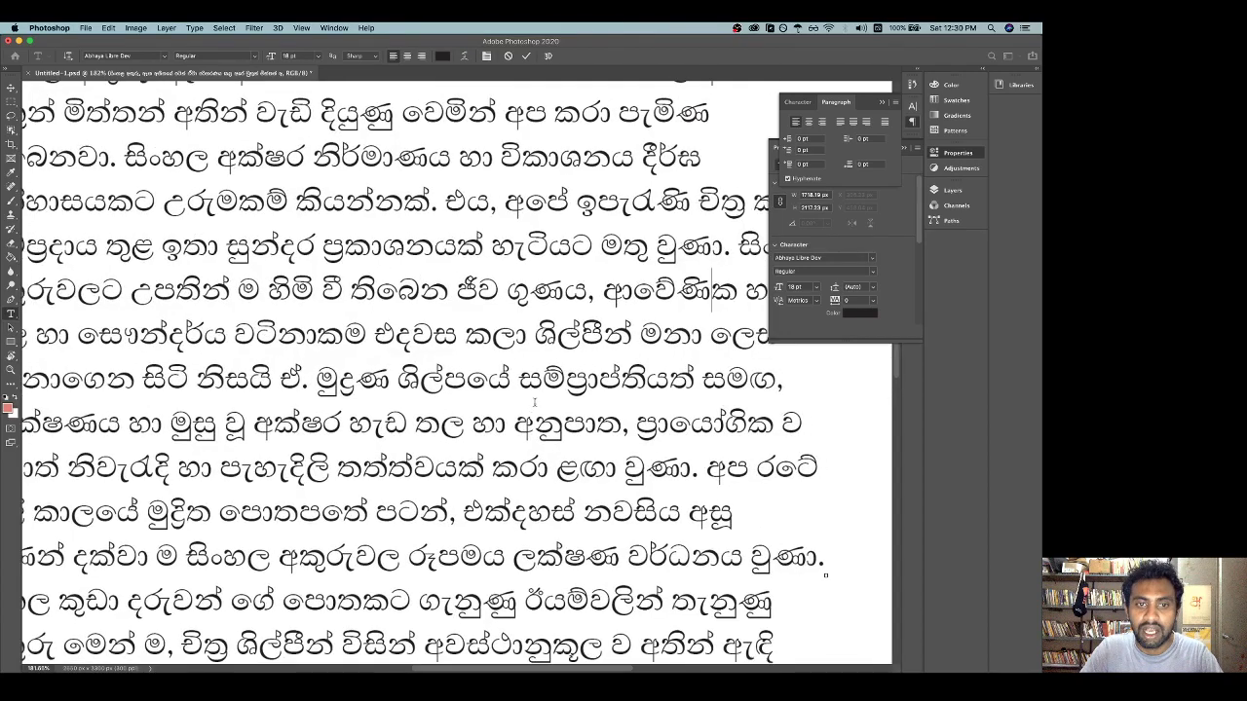
{"action": "scroll", "coordinate": [534, 402], "scroll_direction": "down", "scroll_amount": 3}
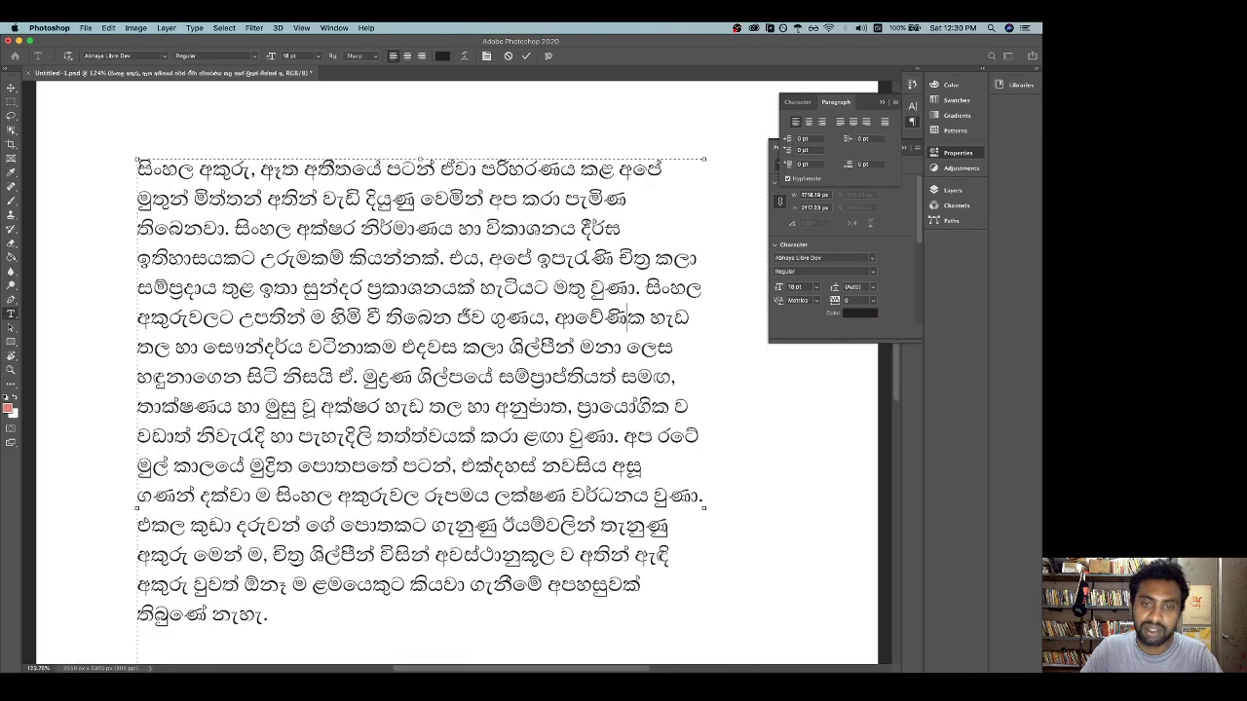
{"action": "scroll", "coordinate": [534, 402], "scroll_direction": "up", "scroll_amount": 1}
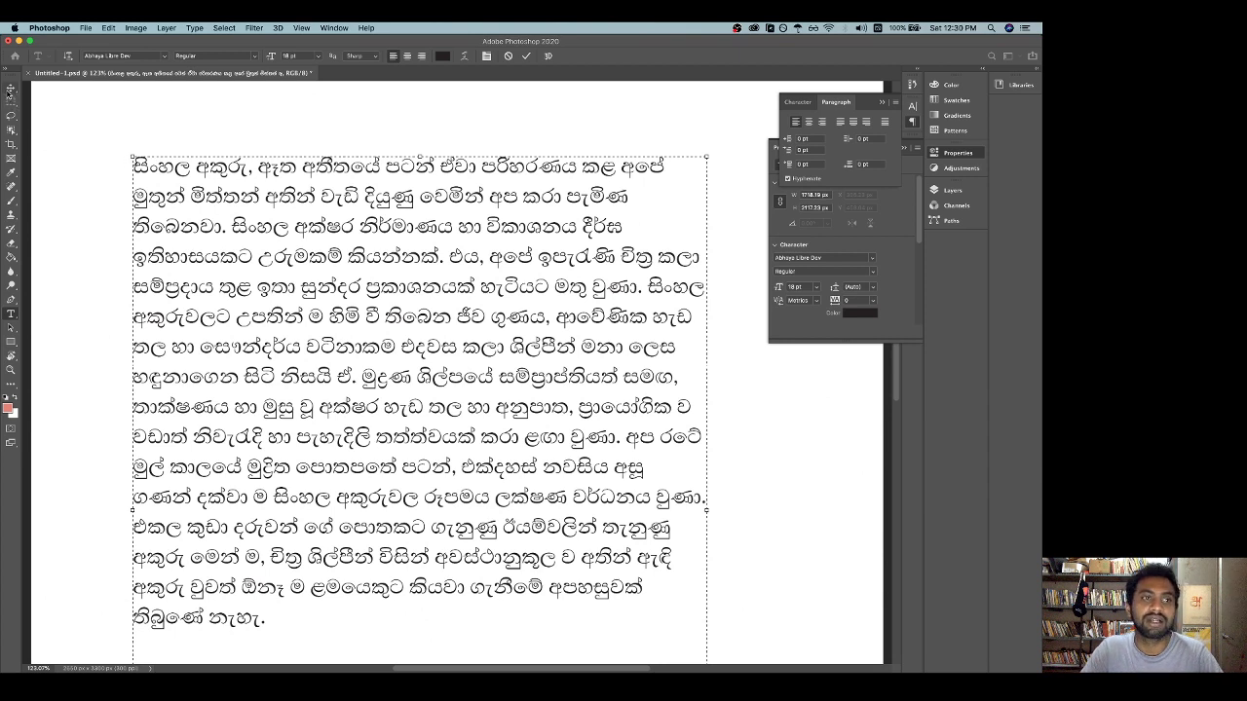
{"action": "left_click", "coordinate": [11, 86]}
{"action": "left_click", "coordinate": [75, 214]}
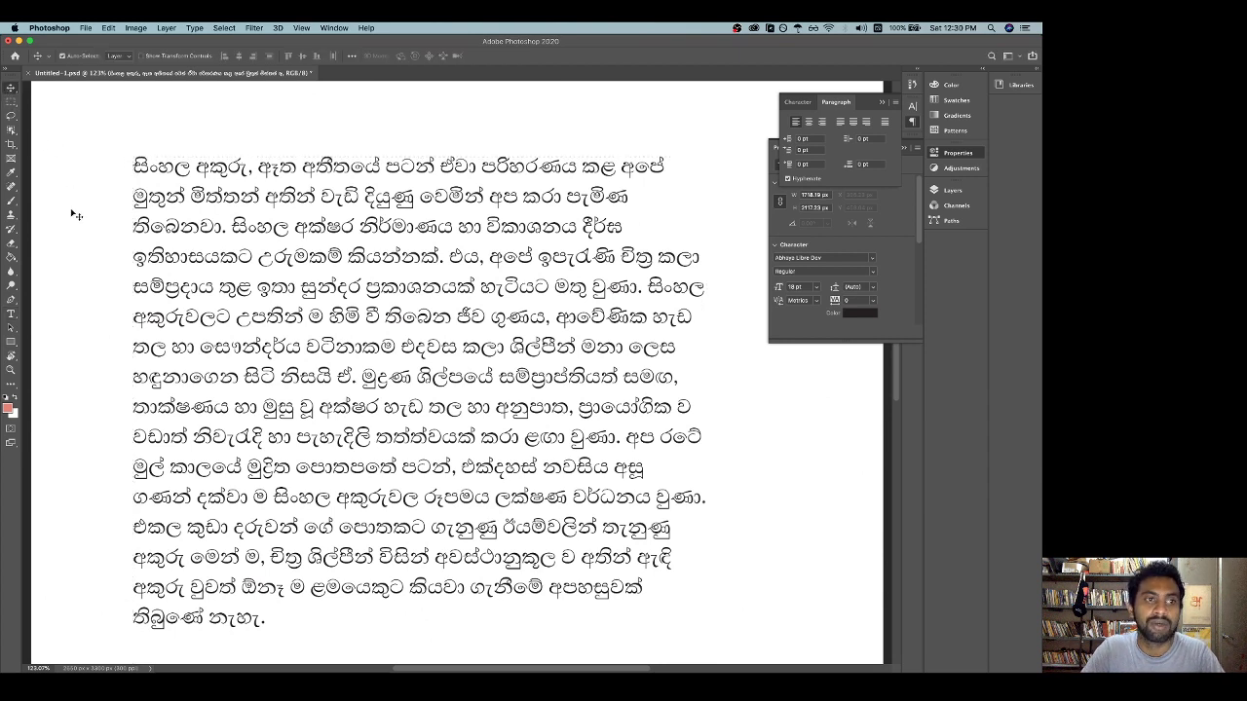